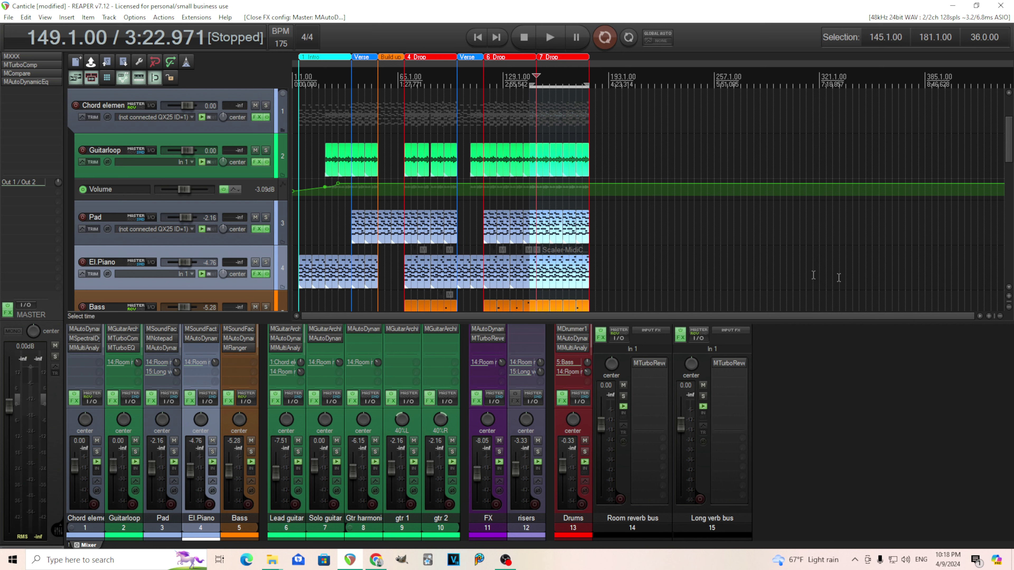
# - Play the intro of Canticle from bar 5, then open the El.Piano track's MSoundFactory instrument
pyautogui.click(299, 76)
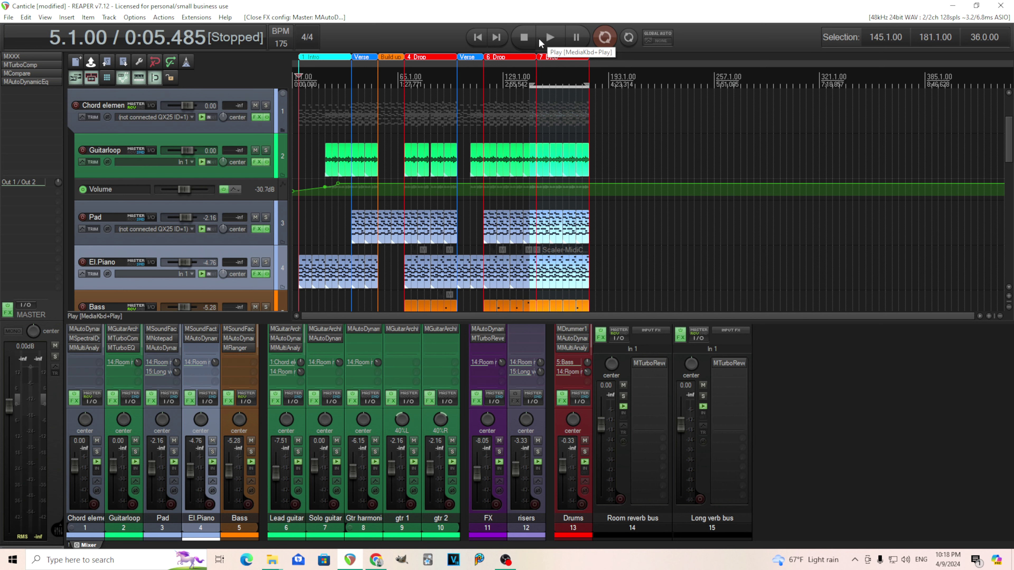
pyautogui.click(540, 40)
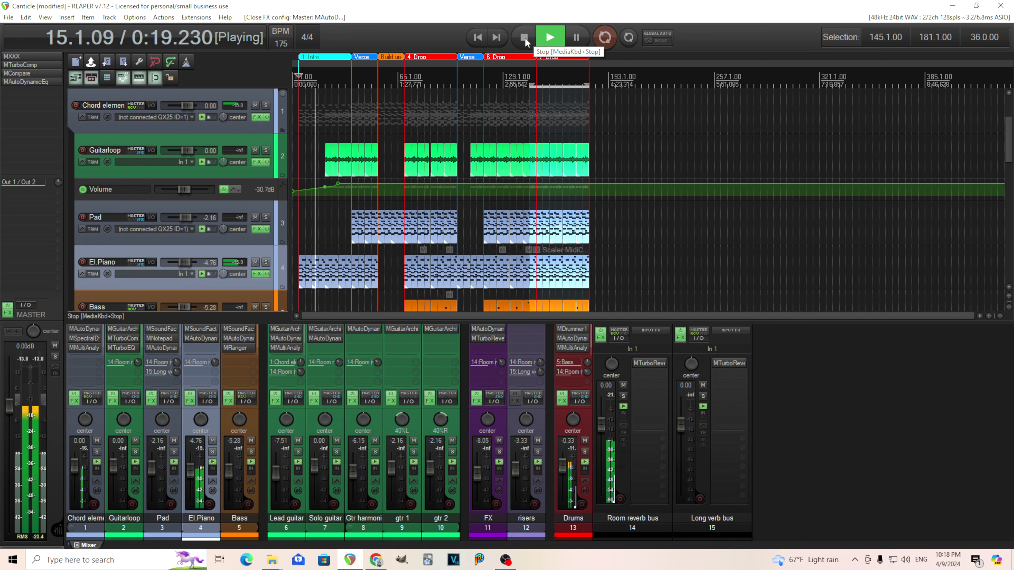
pyautogui.click(525, 37)
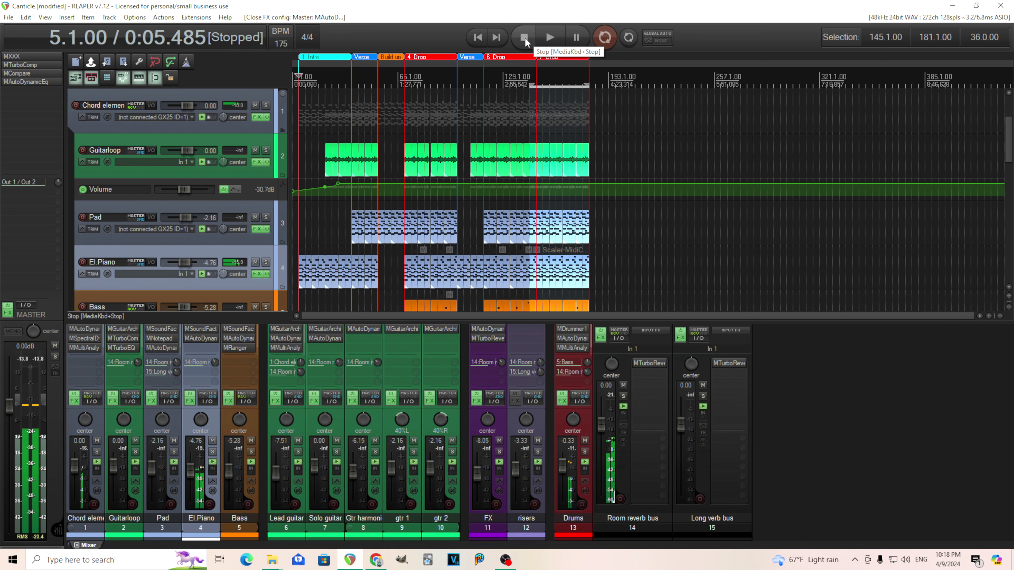
pyautogui.click(195, 328)
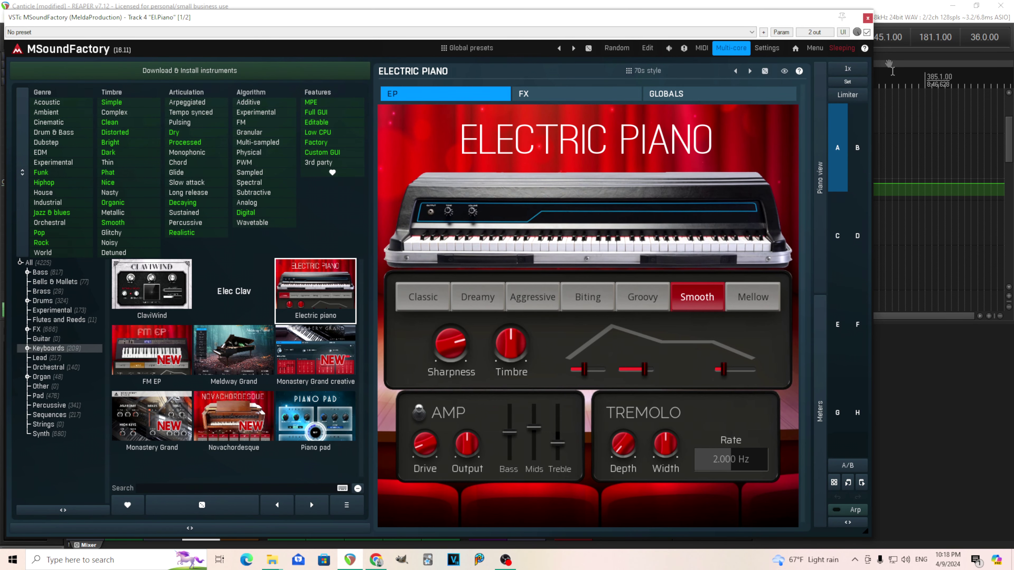
pyautogui.click(867, 19)
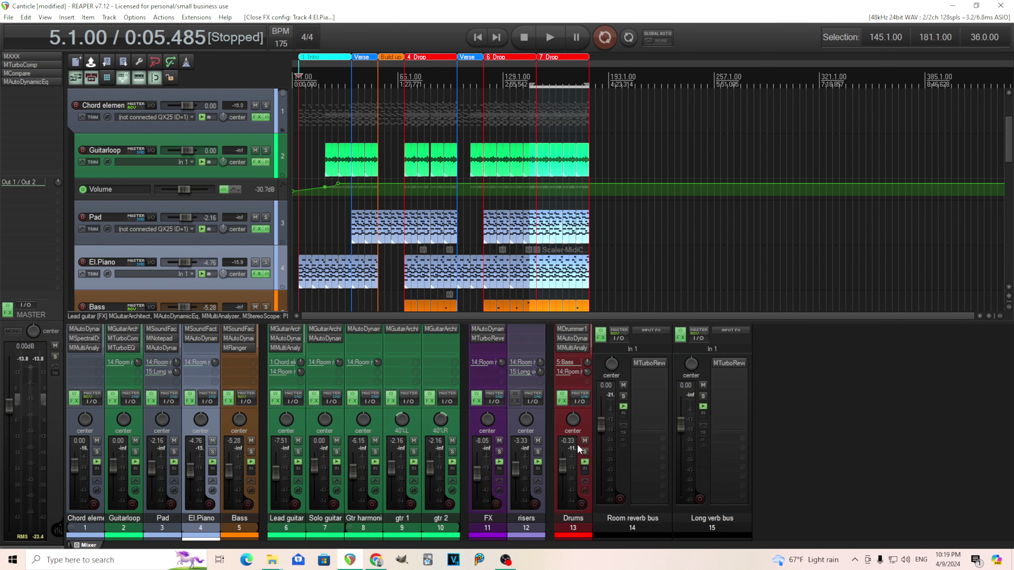
pyautogui.click(29, 59)
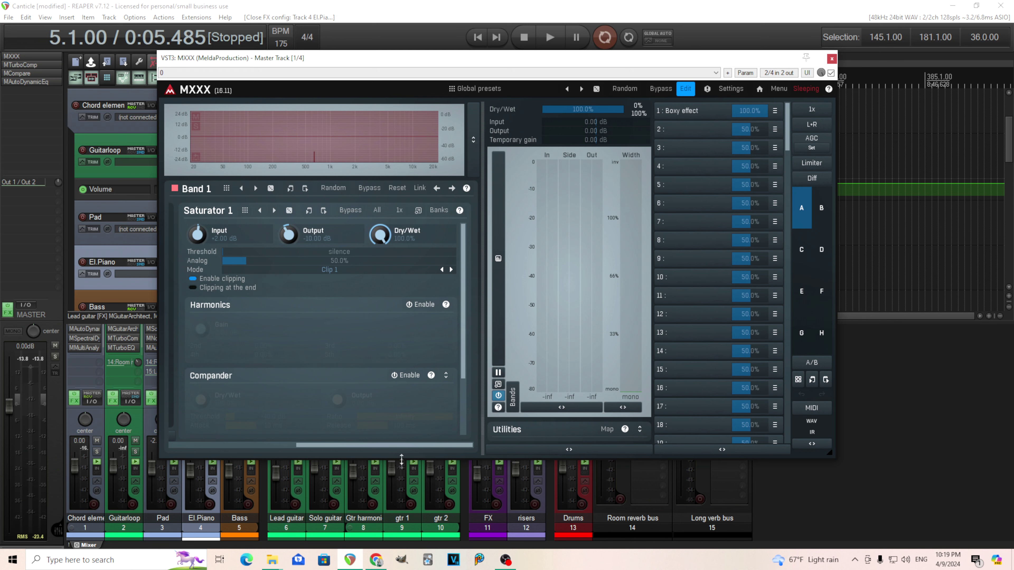
# - Browse the MXXX BandPass and Volume & Panorama module settings on the master bus
pyautogui.moveTo(426, 447); pyautogui.dragTo(256, 432)
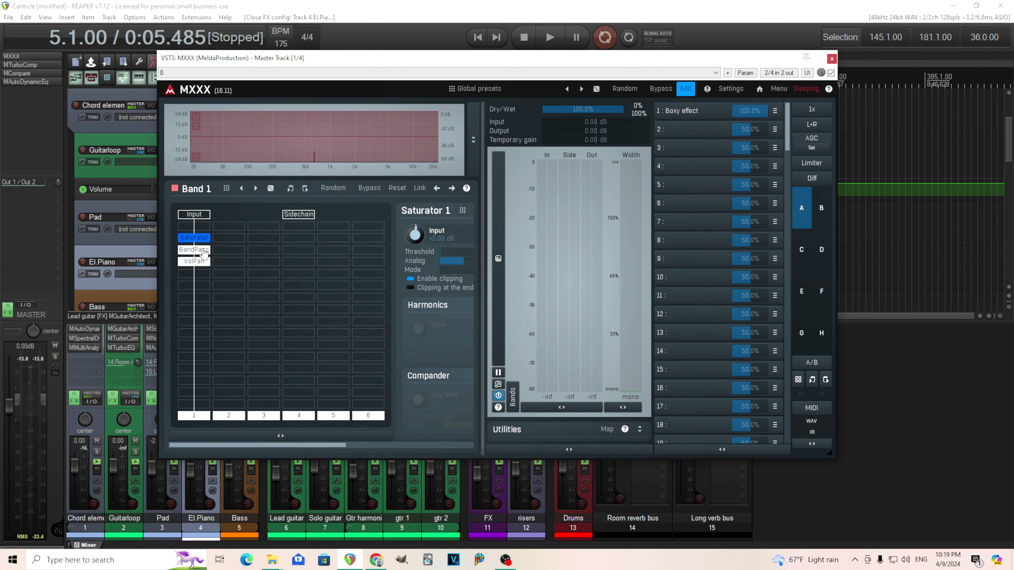
pyautogui.click(194, 249)
pyautogui.moveTo(335, 447); pyautogui.dragTo(410, 447)
pyautogui.click(177, 261)
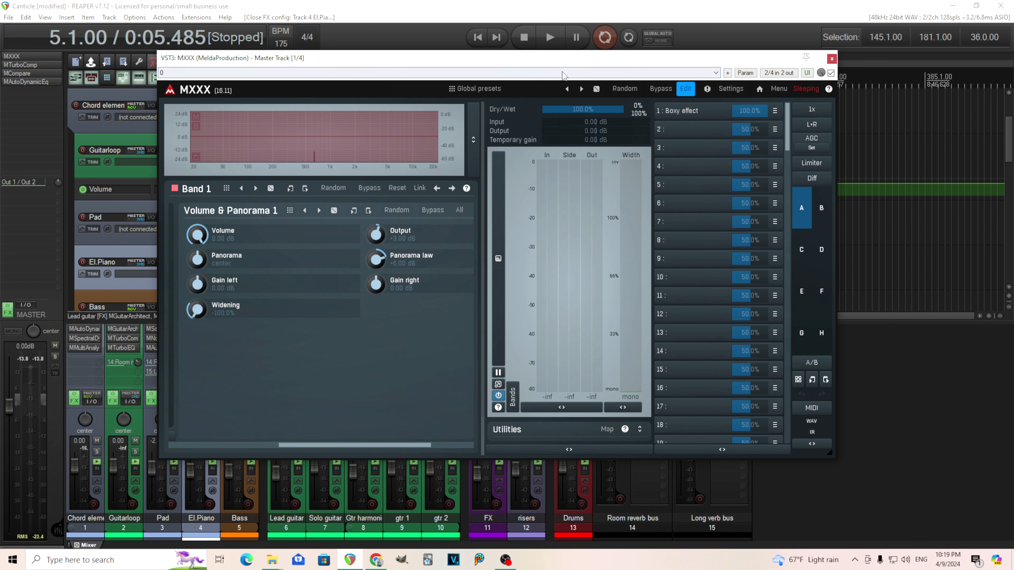
# - Play from bar 21 while switching the Boxy effect, then stop and close MXXX
pyautogui.moveTo(567, 58); pyautogui.dragTo(656, 213)
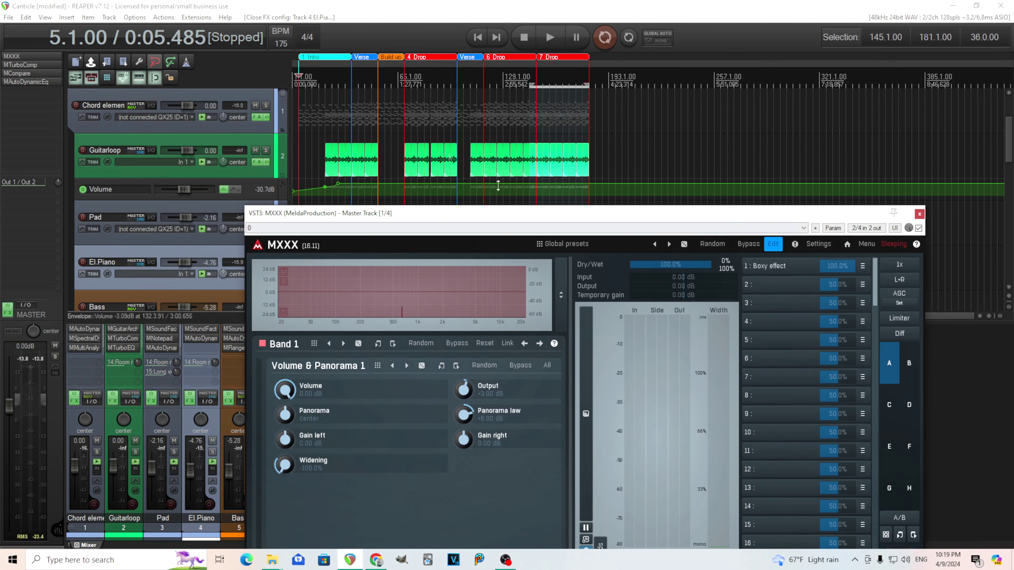
pyautogui.click(318, 82)
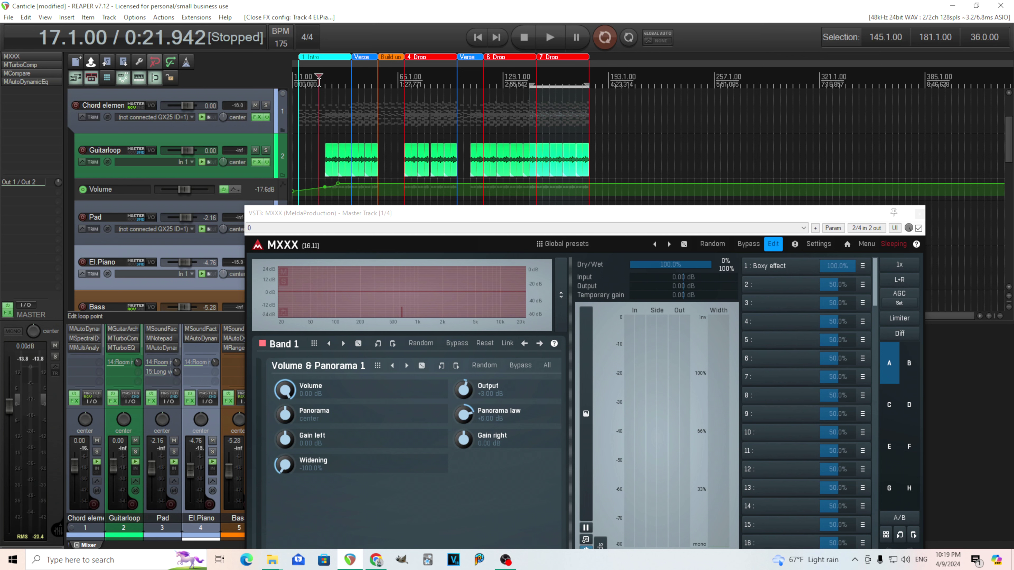
pyautogui.click(325, 82)
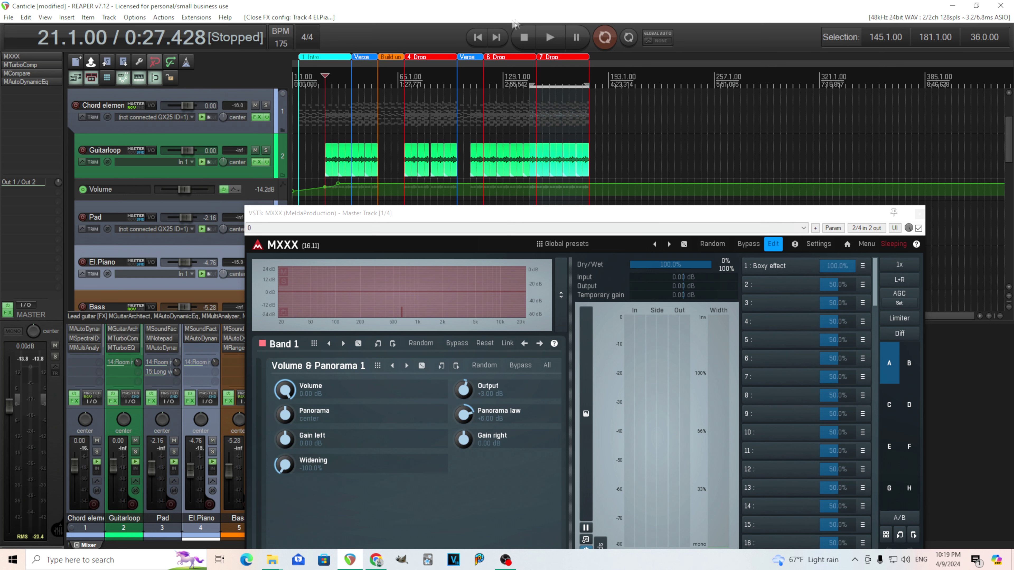
pyautogui.click(548, 42)
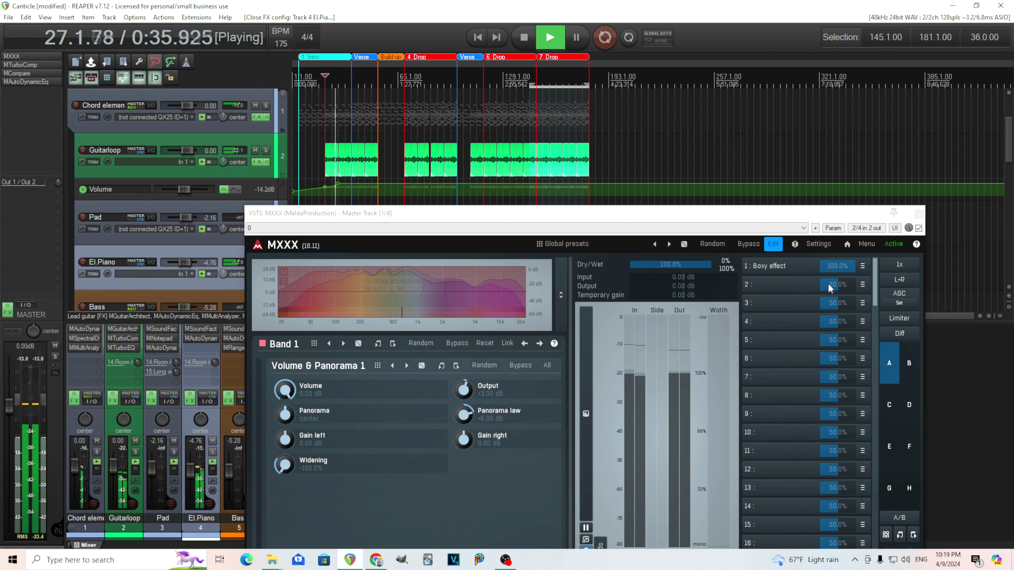
pyautogui.doubleClick(838, 274)
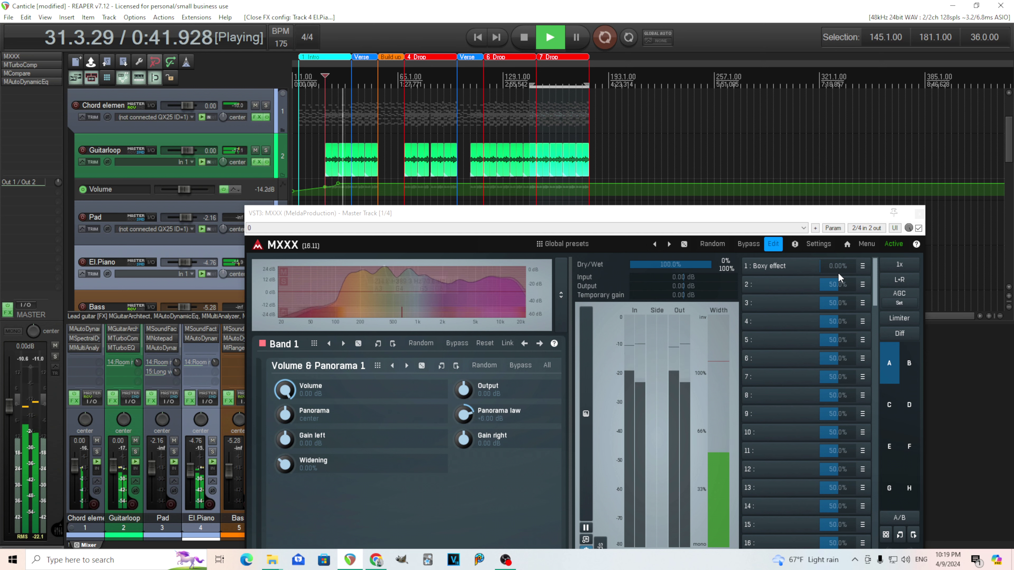
pyautogui.click(524, 38)
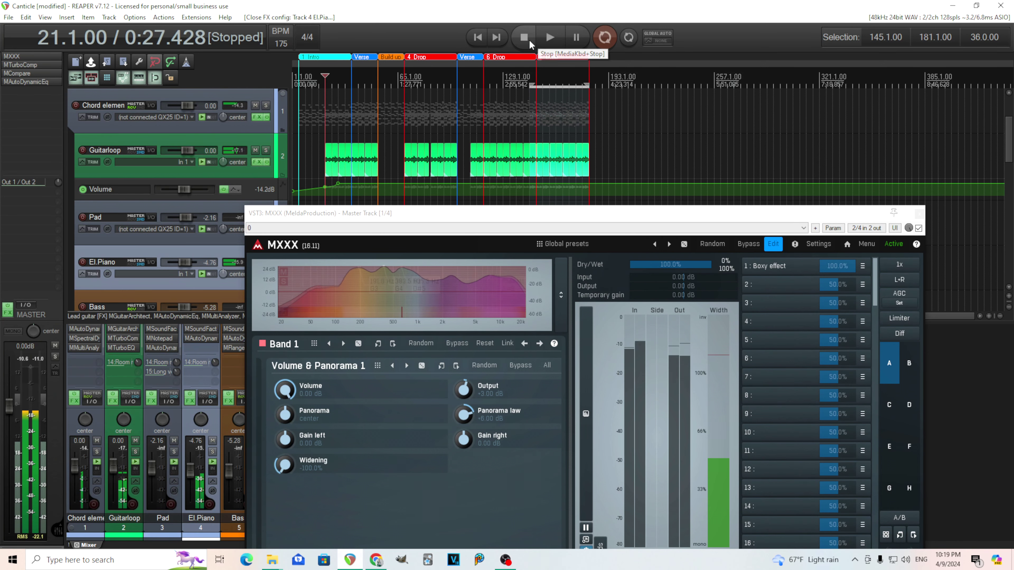
pyautogui.click(919, 214)
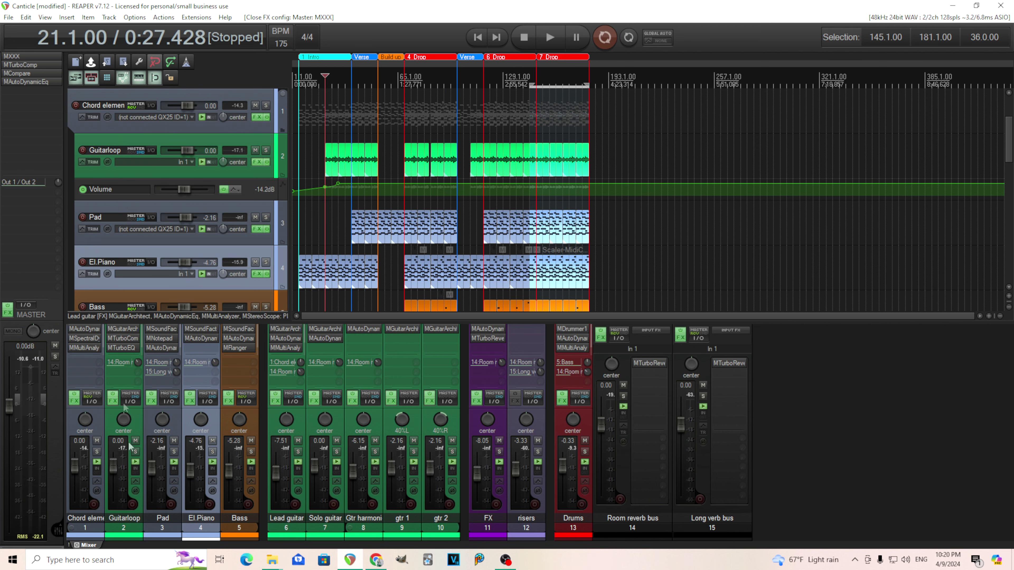
# - Open Guitarloop's MGuitarArchitect and solo the Guitarloop track
pyautogui.click(121, 329)
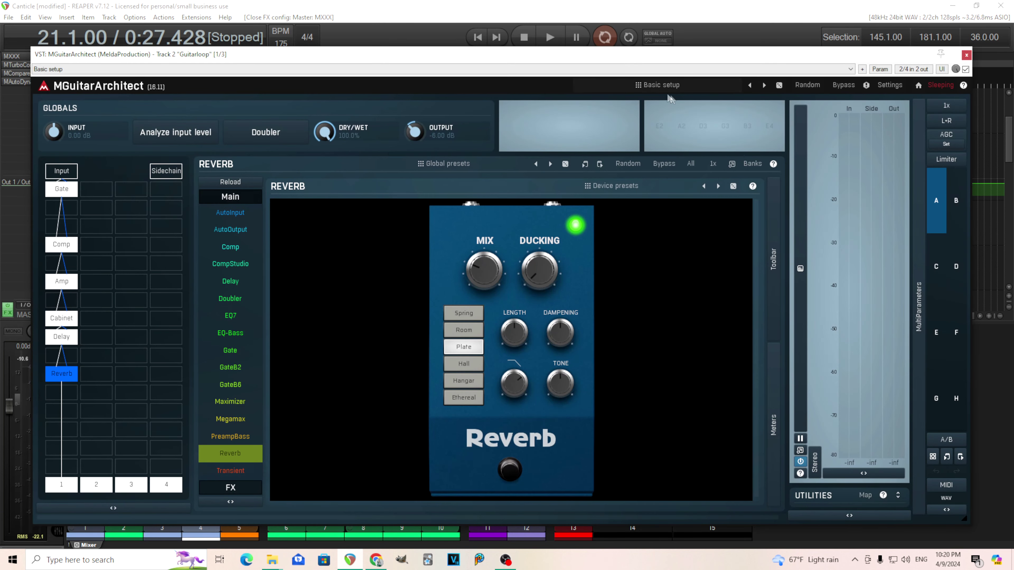
pyautogui.moveTo(593, 61); pyautogui.dragTo(761, 151)
pyautogui.click(138, 451)
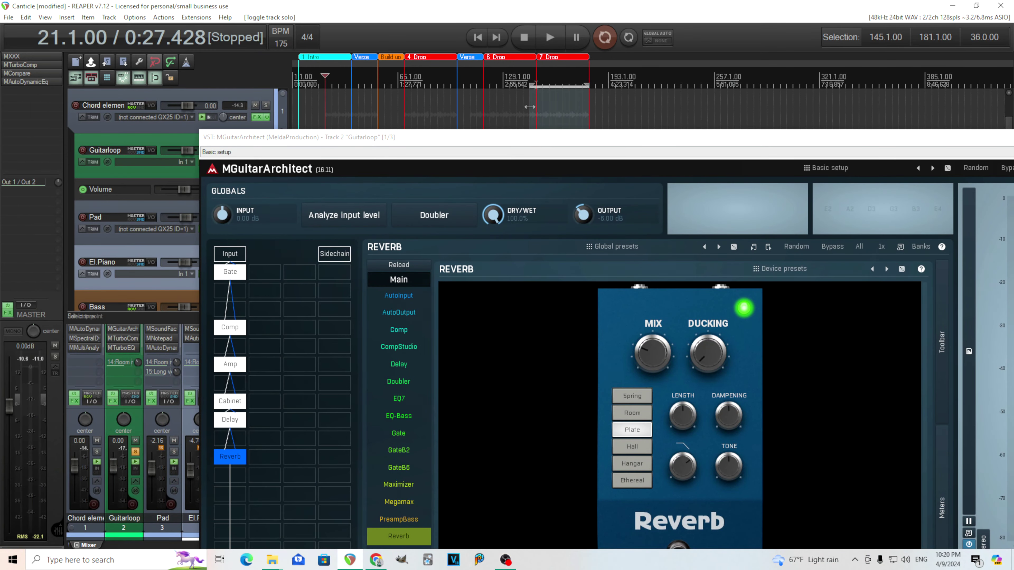
pyautogui.moveTo(556, 142); pyautogui.dragTo(467, 43)
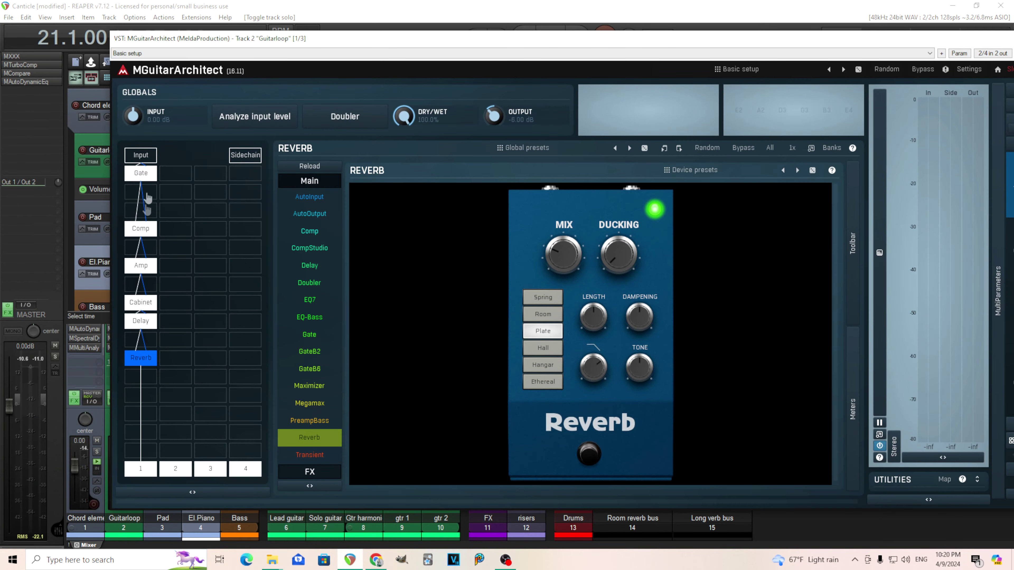
# - Review the Gate, Comp, Junko Amp, Shimmer Cabinet, Delay and Reverb modules
pyautogui.click(140, 173)
pyautogui.click(140, 234)
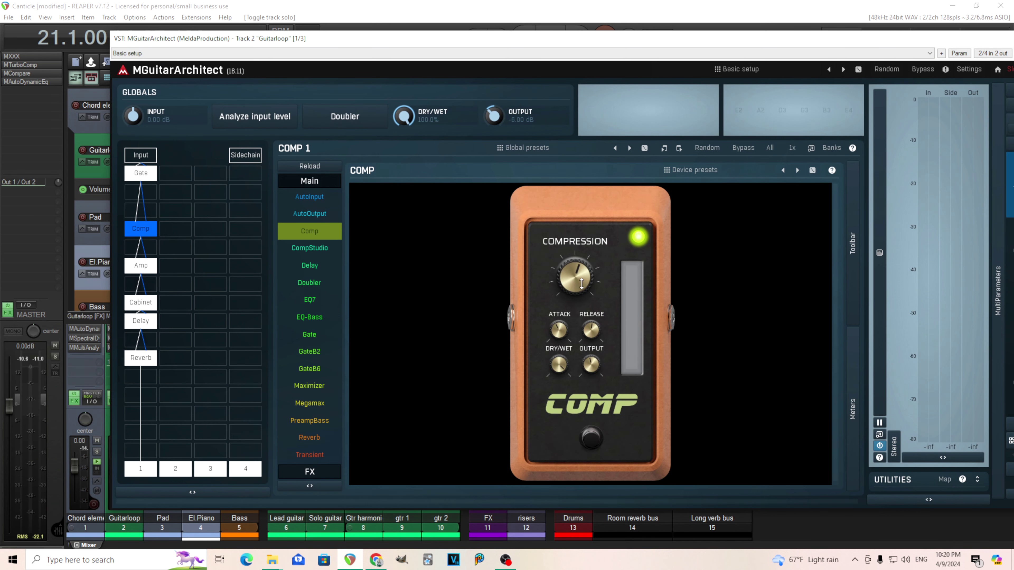
pyautogui.click(153, 267)
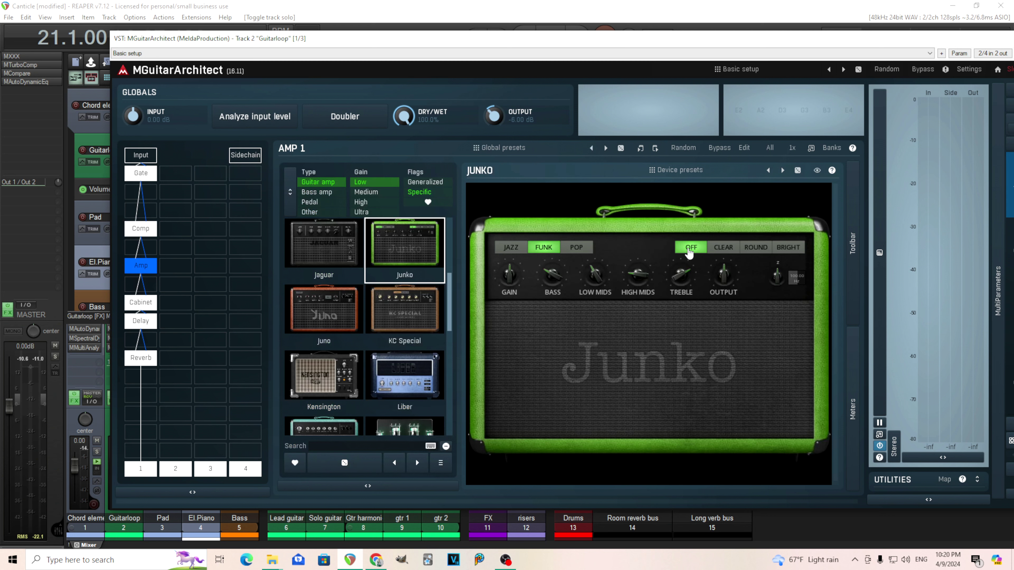
pyautogui.click(147, 304)
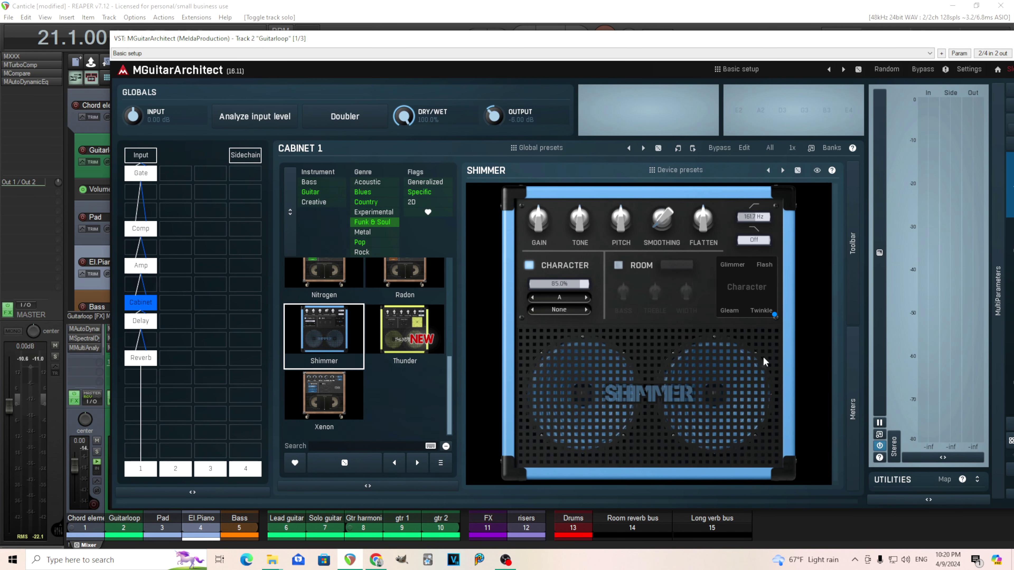
pyautogui.click(145, 323)
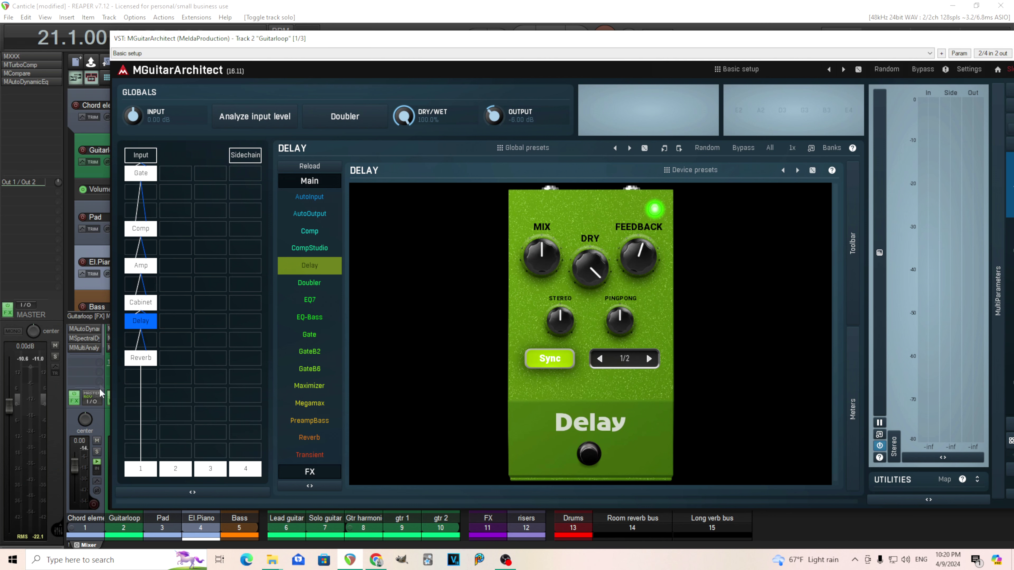
pyautogui.click(140, 357)
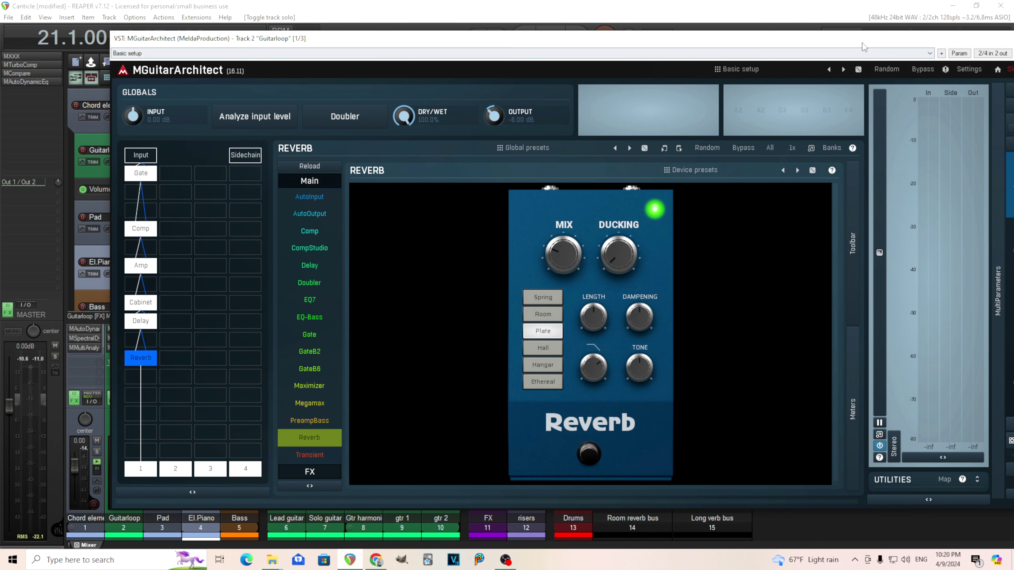
# - Play the soloed guitar loop, close MGuitarArchitect, and stop playback
pyautogui.moveTo(862, 43); pyautogui.dragTo(937, 160)
pyautogui.click(562, 38)
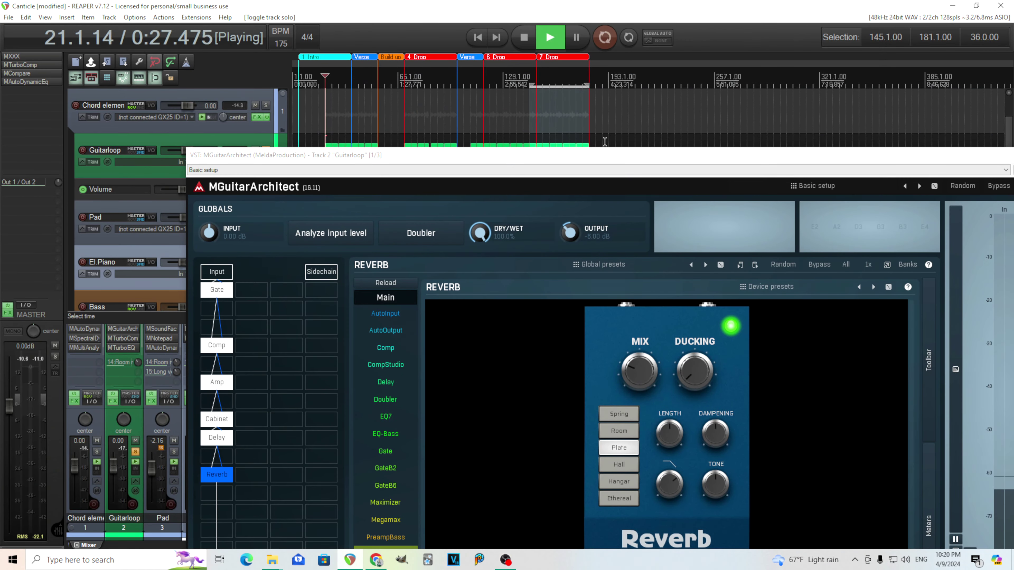
pyautogui.moveTo(605, 159); pyautogui.dragTo(497, 39)
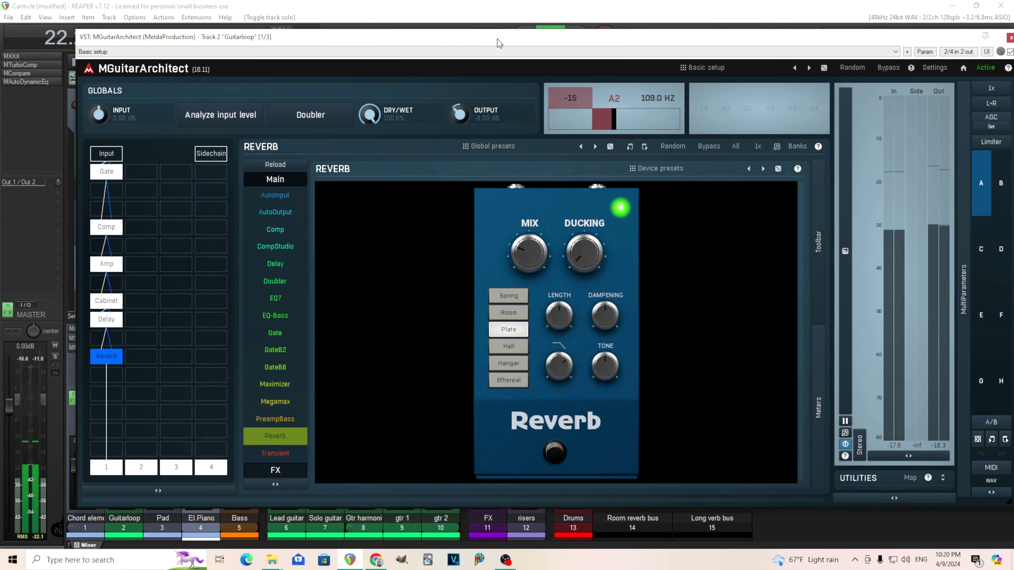
pyautogui.click(1010, 38)
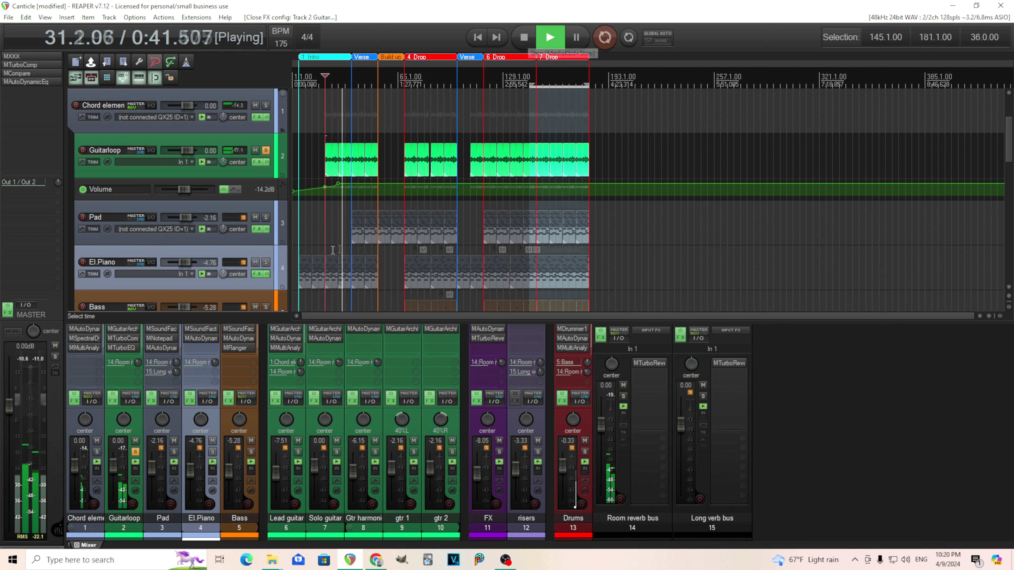
pyautogui.click(526, 35)
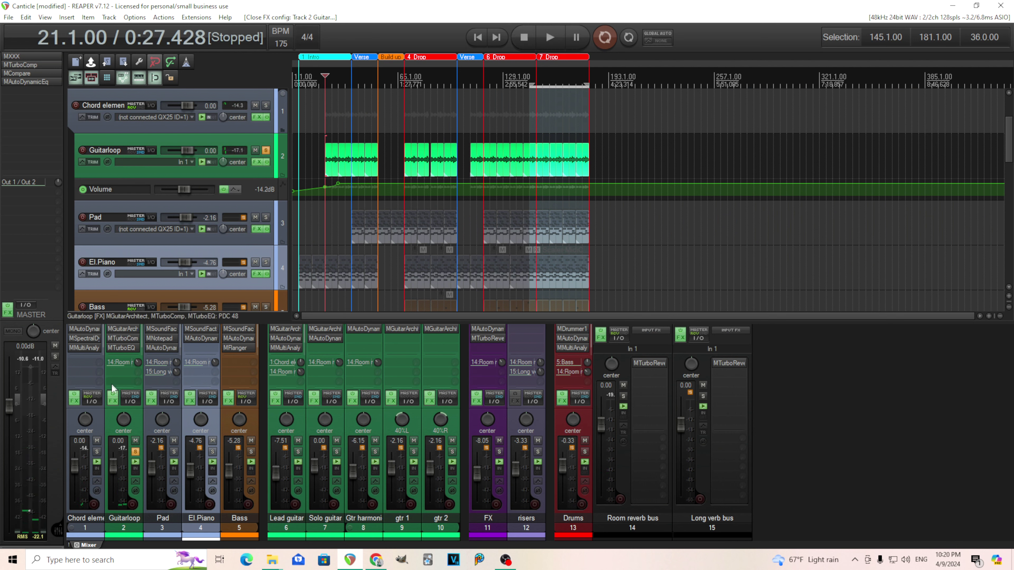
# - Inspect the Guitarloop track's MTurboEQ and MTurboComp plugin settings
pyautogui.click(120, 350)
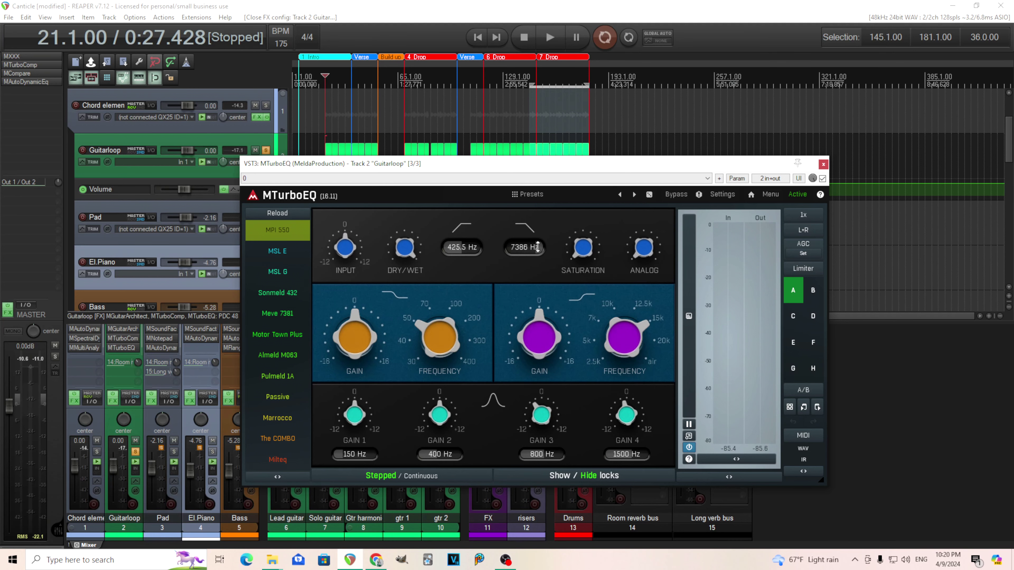
pyautogui.click(823, 164)
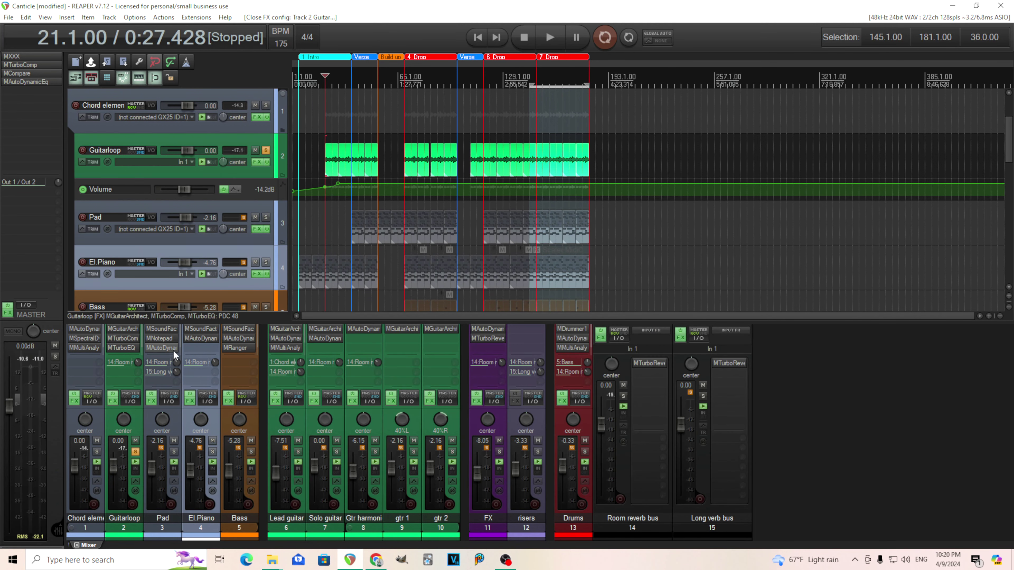
pyautogui.click(122, 339)
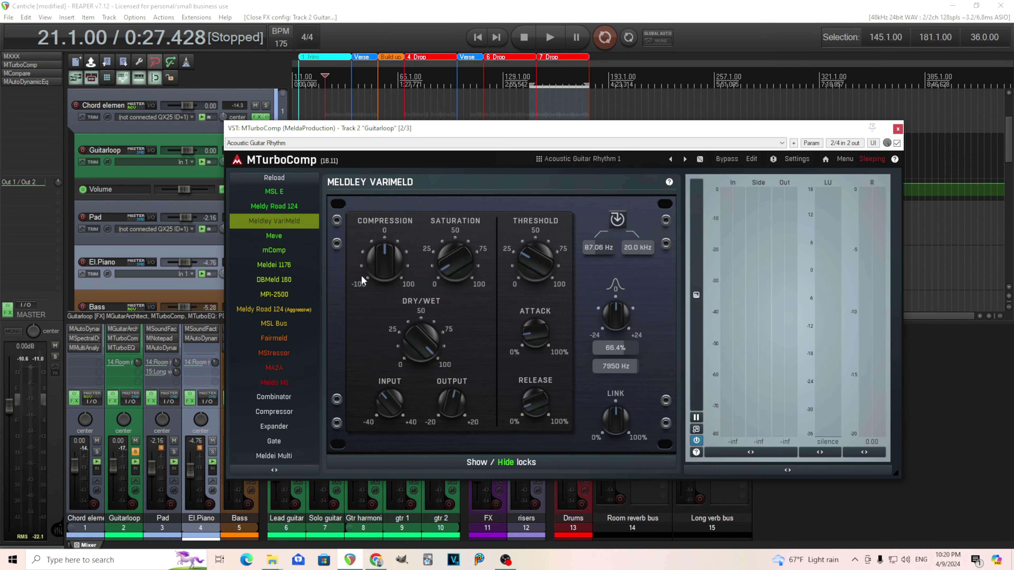
pyautogui.click(901, 129)
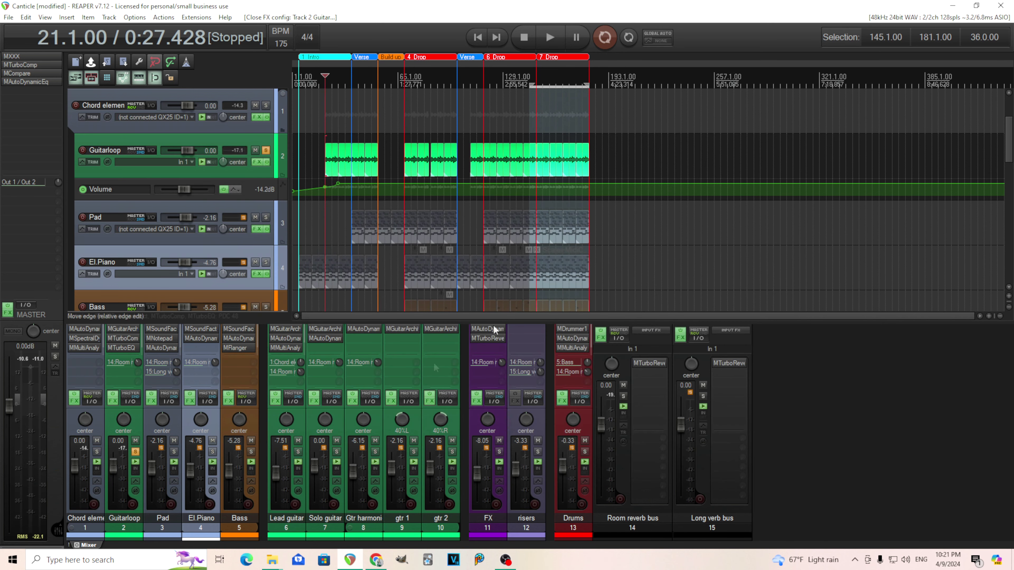
# - Unsolo Guitarloop and play the full mix from bar 37 until stopping
pyautogui.click(135, 452)
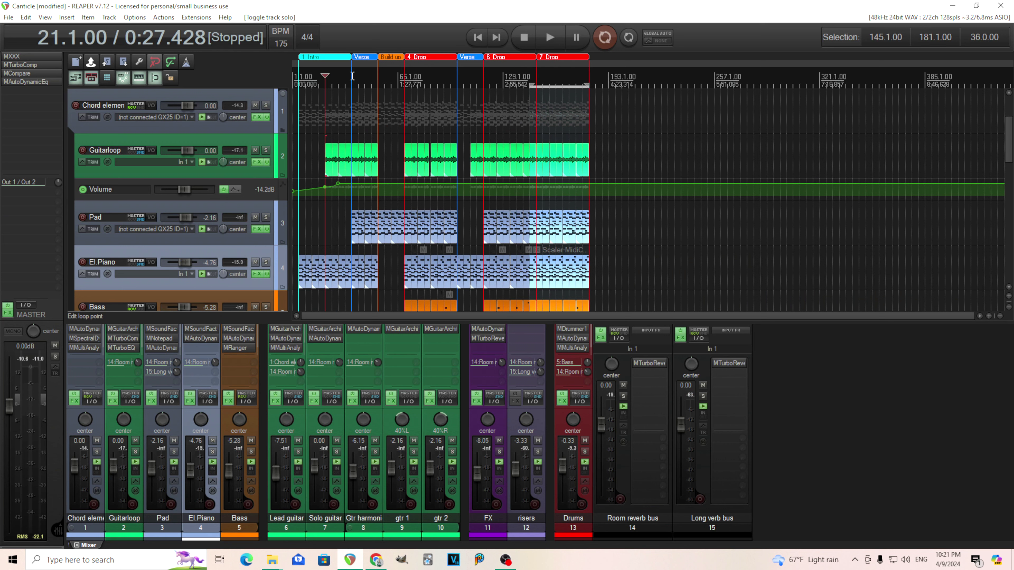
pyautogui.click(352, 75)
pyautogui.click(550, 38)
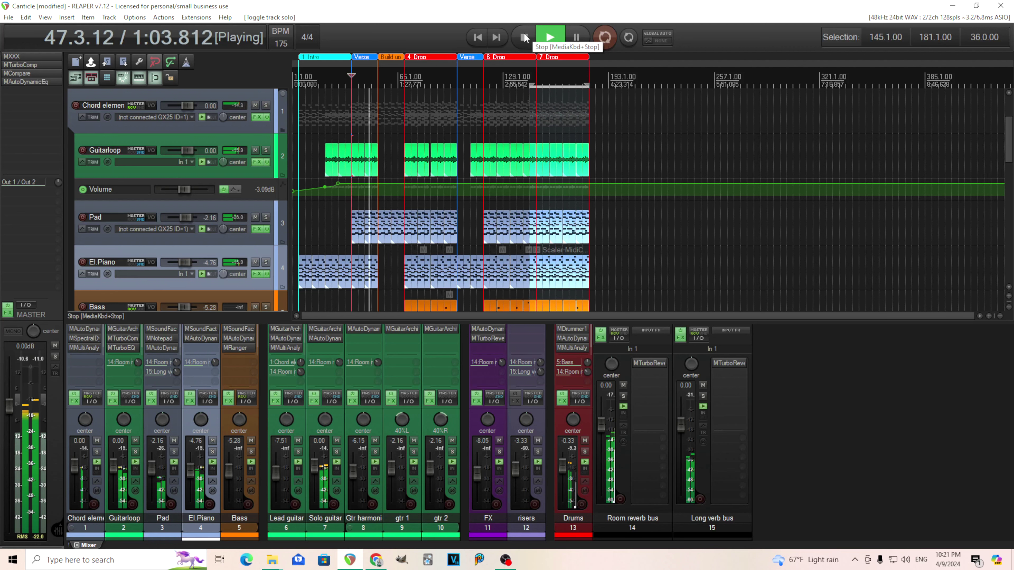
pyautogui.click(524, 38)
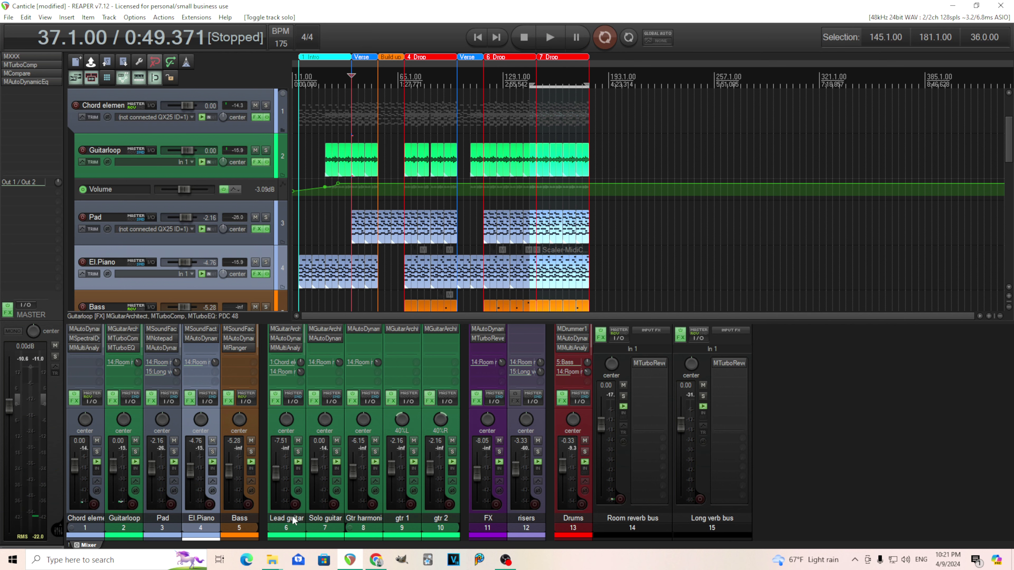
# - Inspect the Lead guitar's MGuitarArchitect, then bring up its MAutoDynamicEq
pyautogui.click(281, 330)
pyautogui.moveTo(676, 21); pyautogui.dragTo(686, 11)
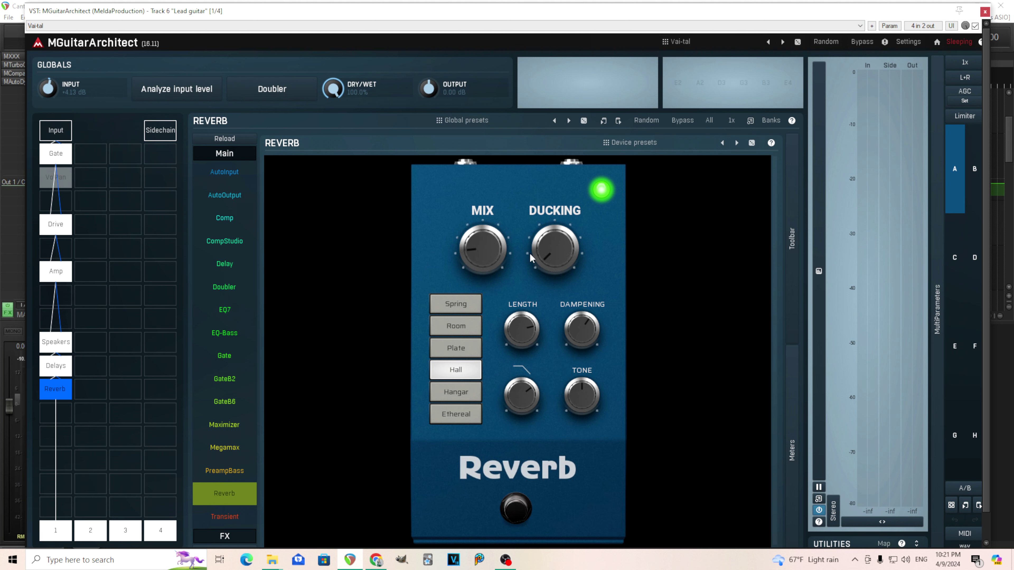
pyautogui.click(984, 13)
pyautogui.click(286, 338)
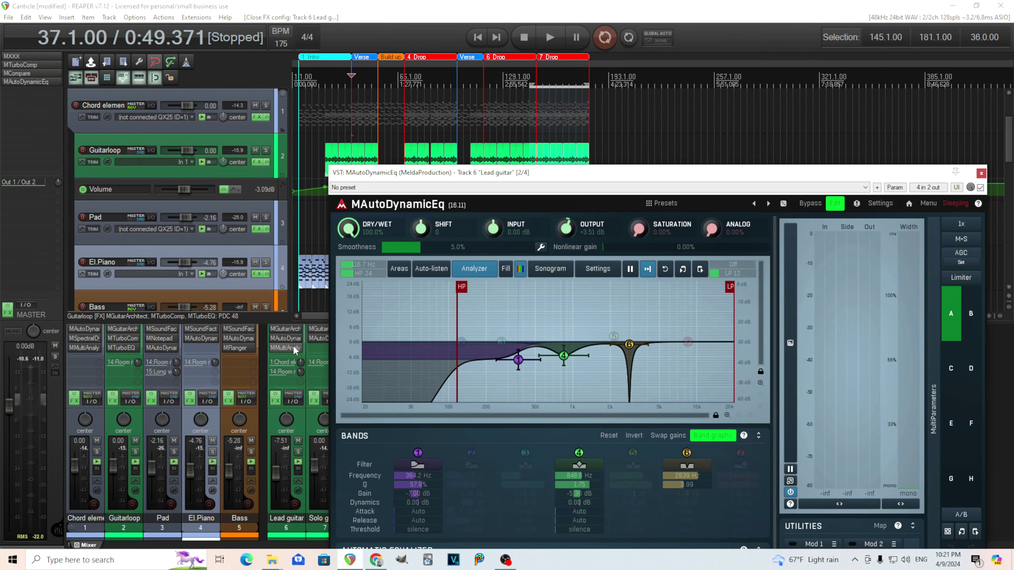
# - Play with Lead guitar soloed, move the solo to Solo guitar, close the EQ and stop
pyautogui.click(299, 452)
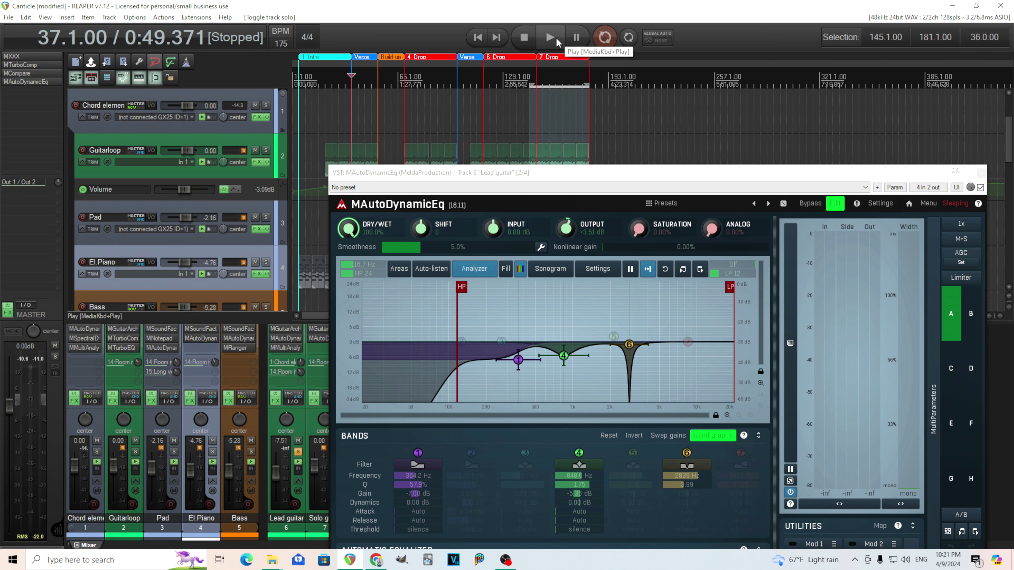
pyautogui.click(549, 38)
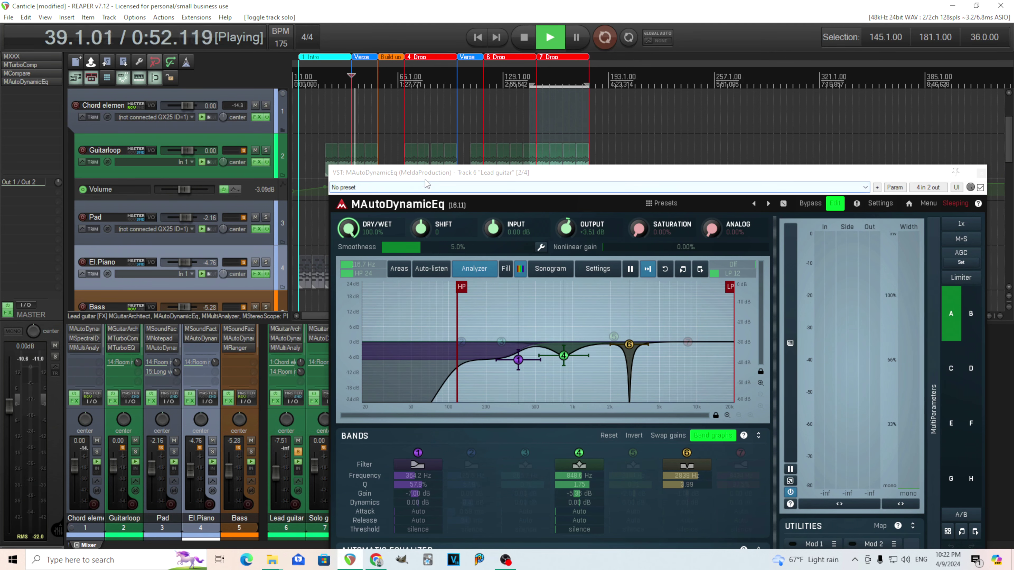
pyautogui.moveTo(519, 172); pyautogui.dragTo(685, 166)
pyautogui.click(298, 452)
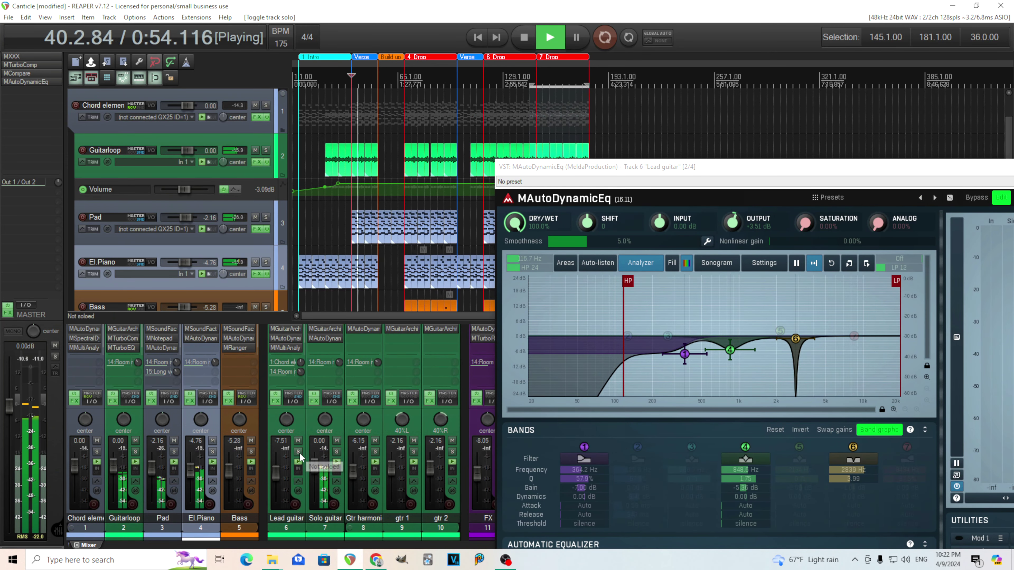
pyautogui.click(336, 451)
pyautogui.moveTo(718, 166); pyautogui.dragTo(242, 176)
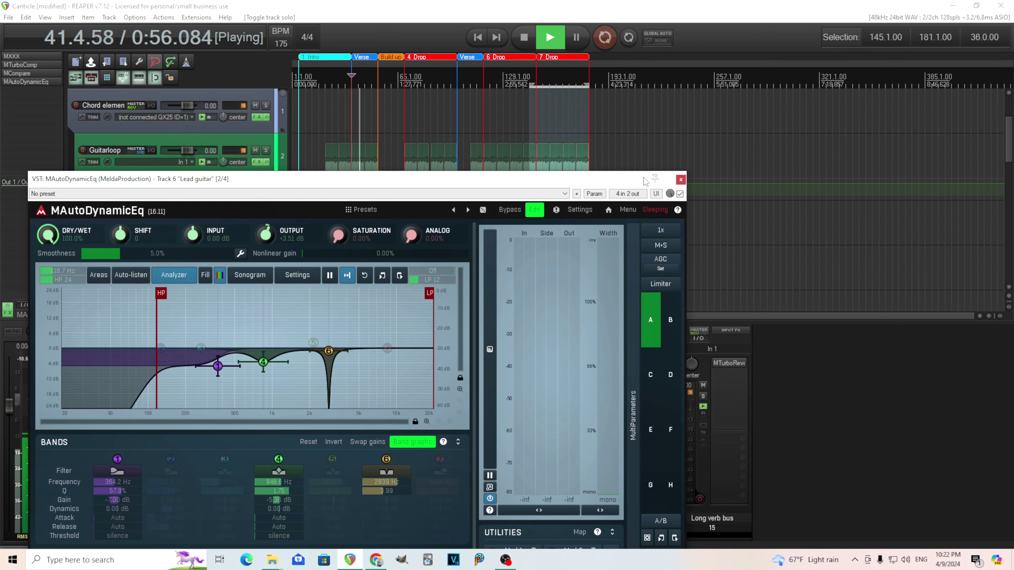
pyautogui.click(672, 176)
pyautogui.click(523, 41)
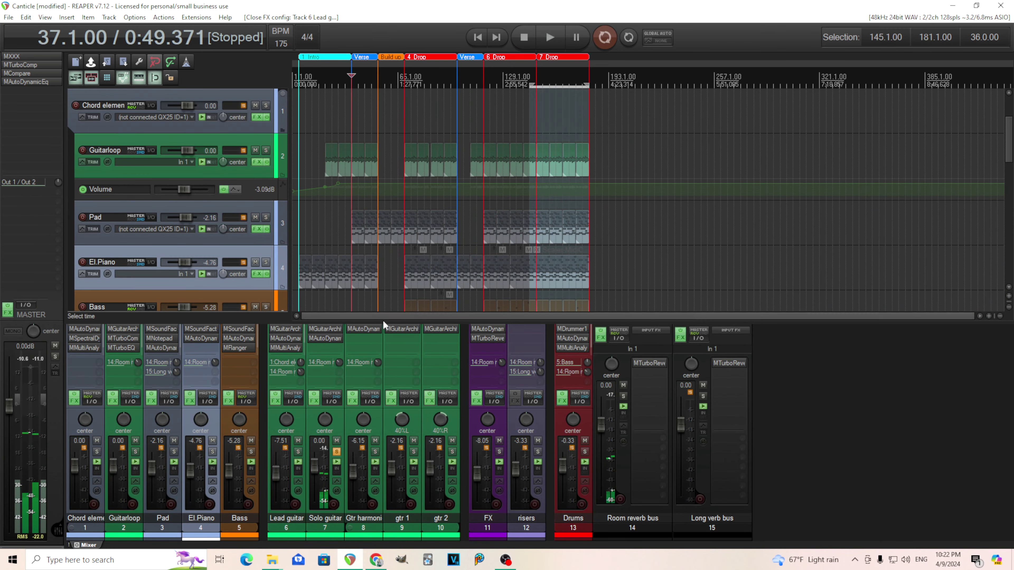
# - Check the Solo guitar's MGuitarArchitect, then bring up its MAutoDynamicEq
pyautogui.click(331, 328)
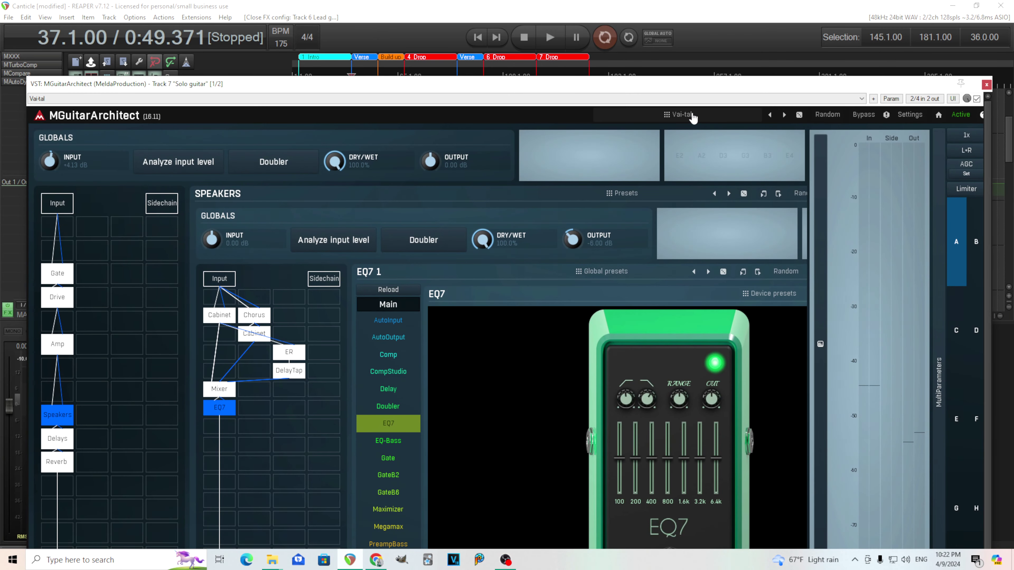
pyautogui.click(987, 84)
pyautogui.click(331, 341)
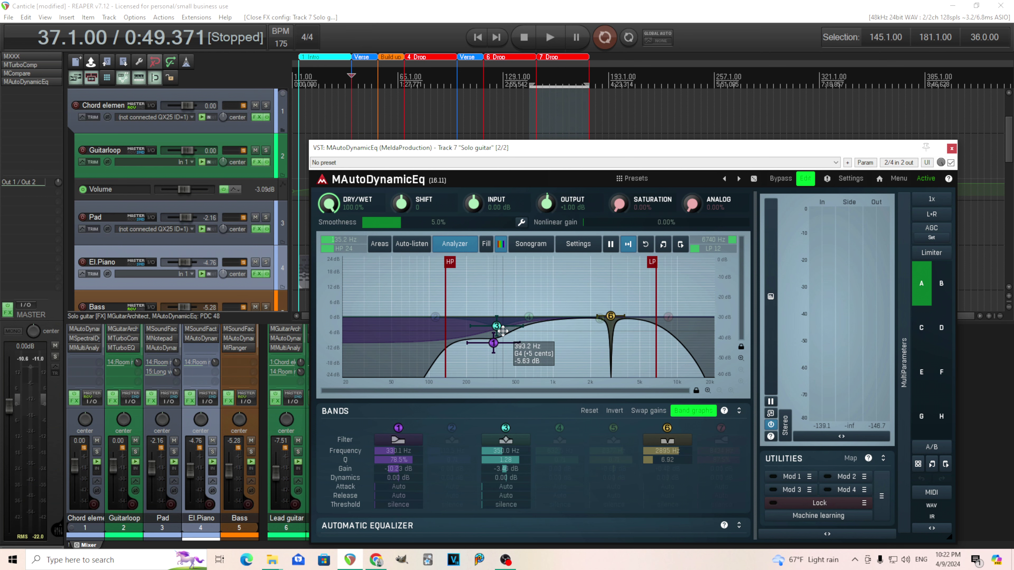
pyautogui.moveTo(496, 152); pyautogui.dragTo(560, 149)
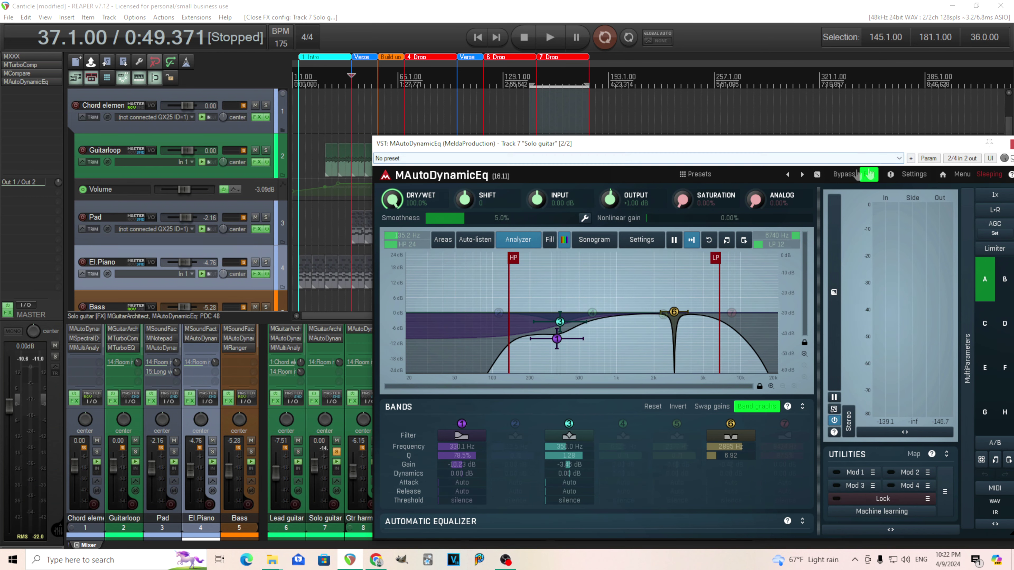
# - During playback, bypass and re-enable the dynamic EQ twice, then stop and close it
pyautogui.click(547, 39)
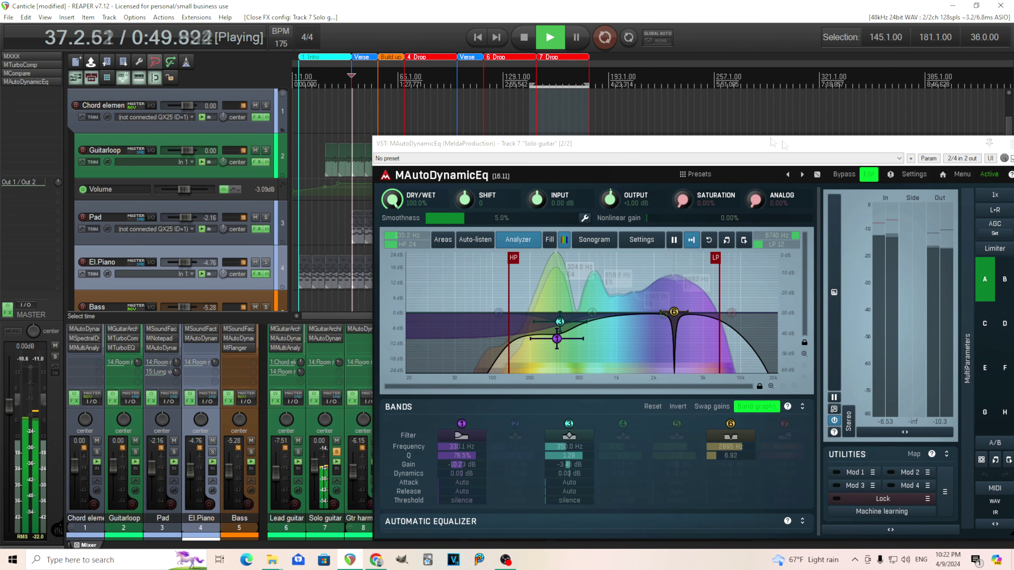
pyautogui.click(844, 175)
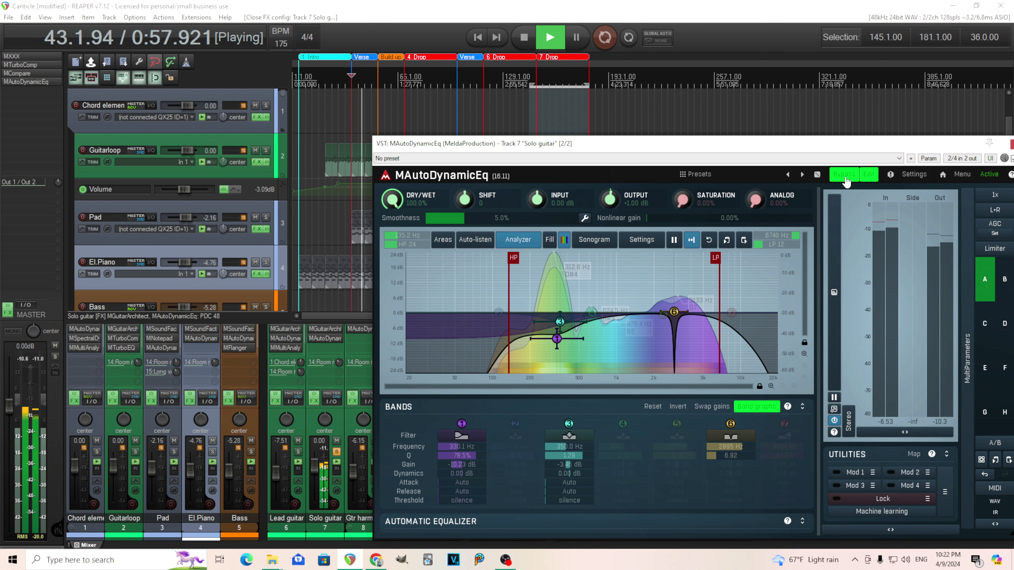
pyautogui.click(844, 175)
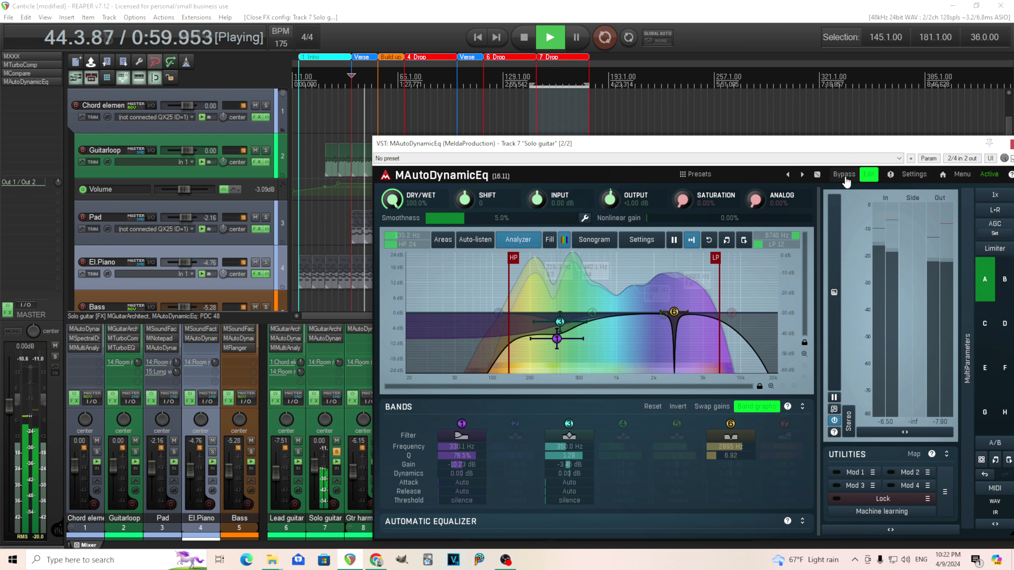
pyautogui.click(845, 178)
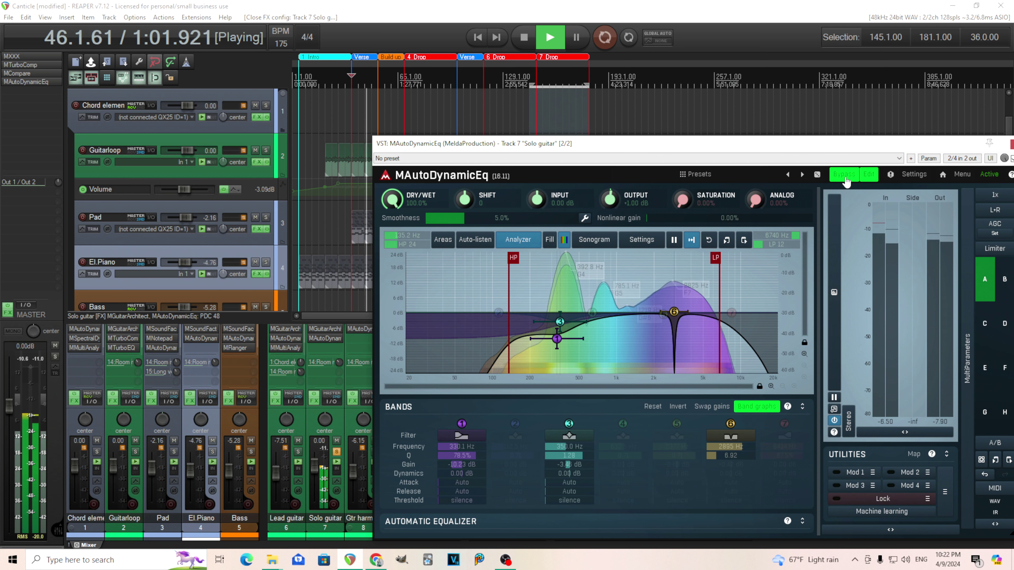
pyautogui.click(844, 175)
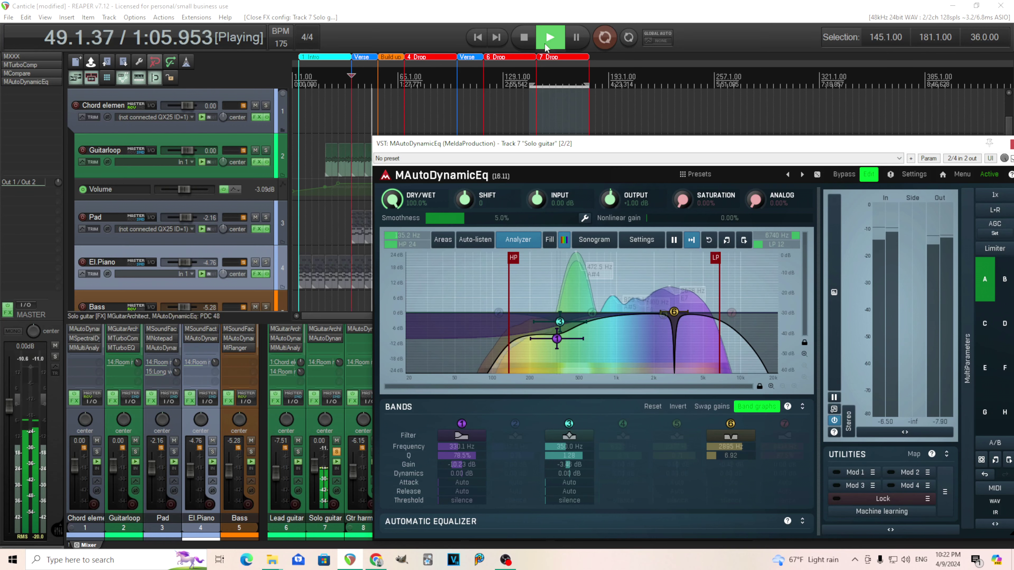
pyautogui.press('space')
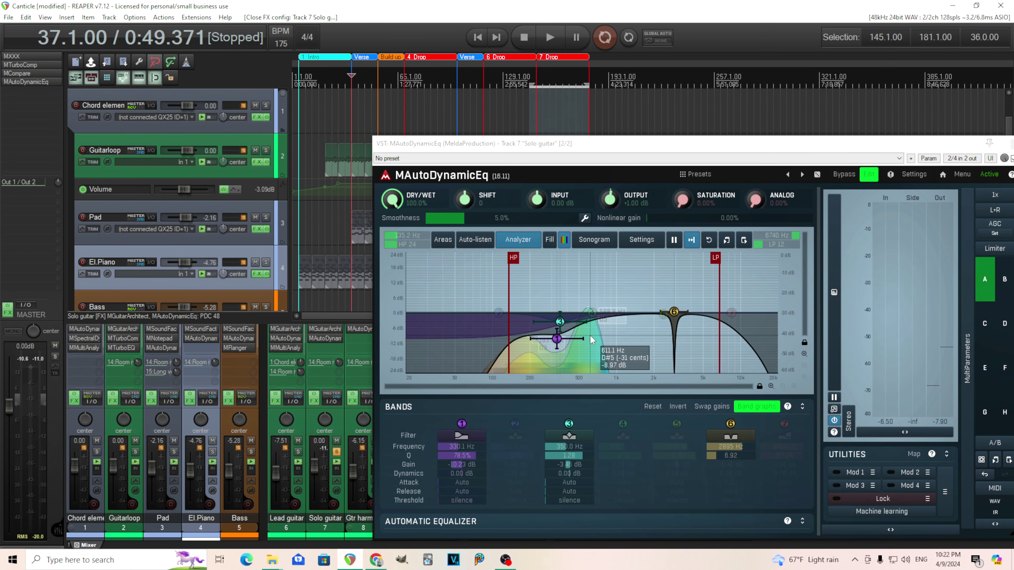
pyautogui.moveTo(706, 144); pyautogui.dragTo(491, 122)
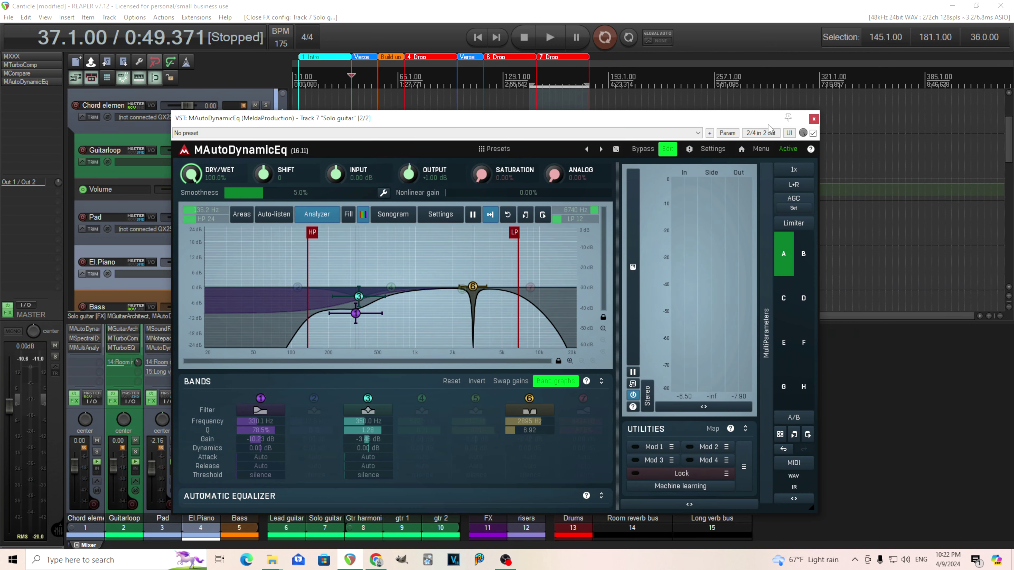
pyautogui.click(814, 120)
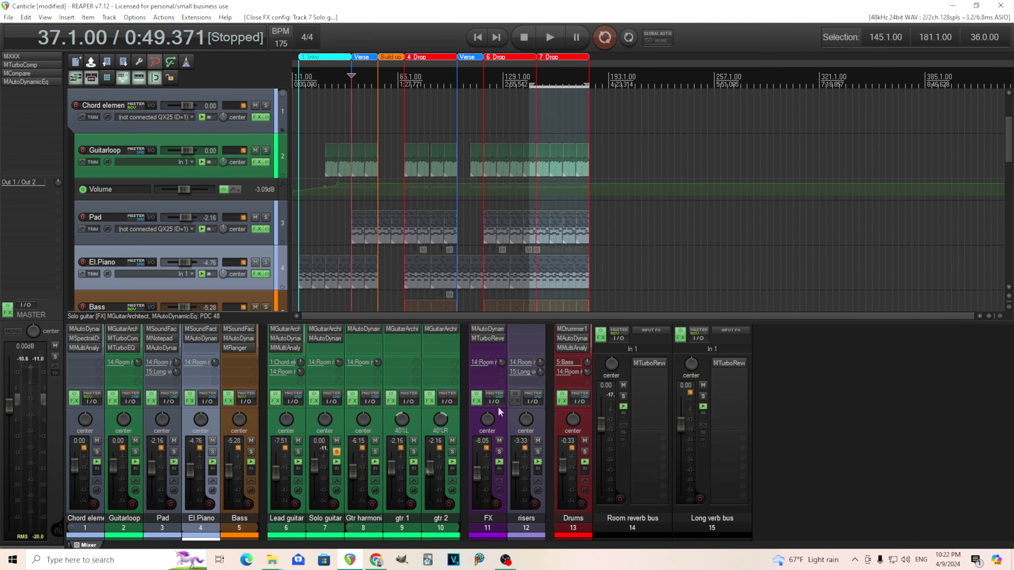
# - Unsolo Solo guitar, solo the FX track, and play from bar 53
pyautogui.click(337, 451)
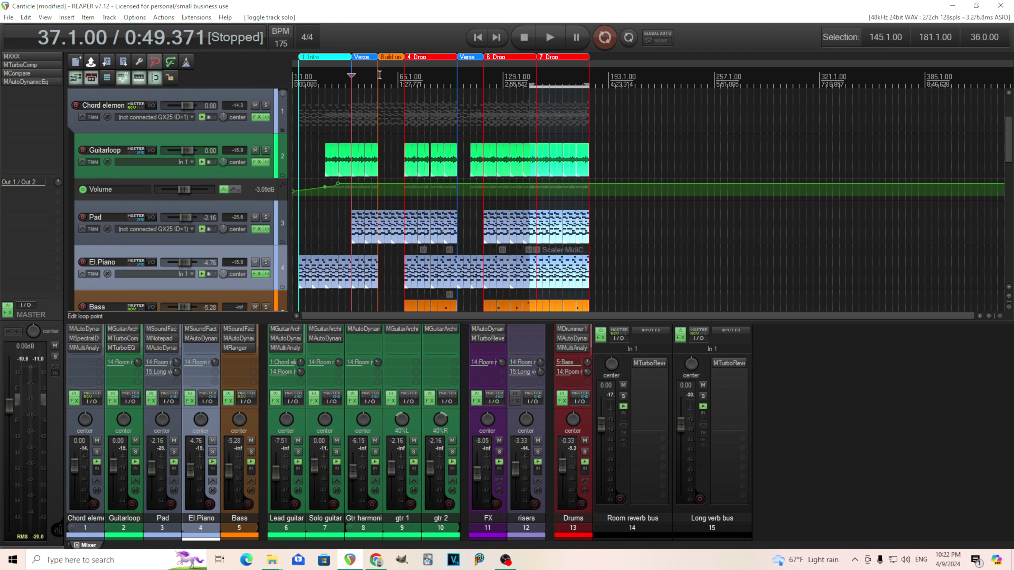
pyautogui.click(378, 74)
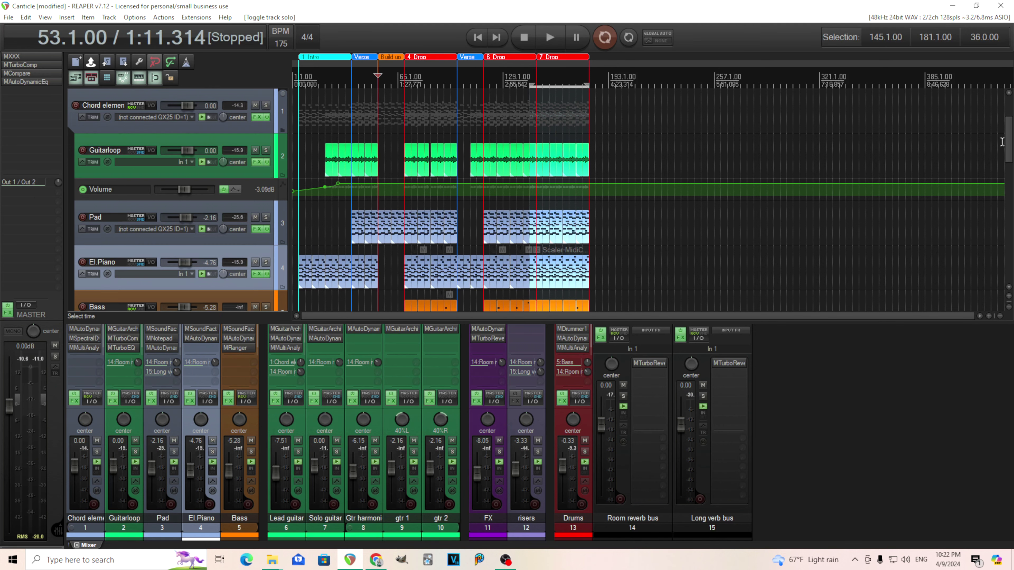
pyautogui.moveTo(1006, 144); pyautogui.dragTo(1007, 240)
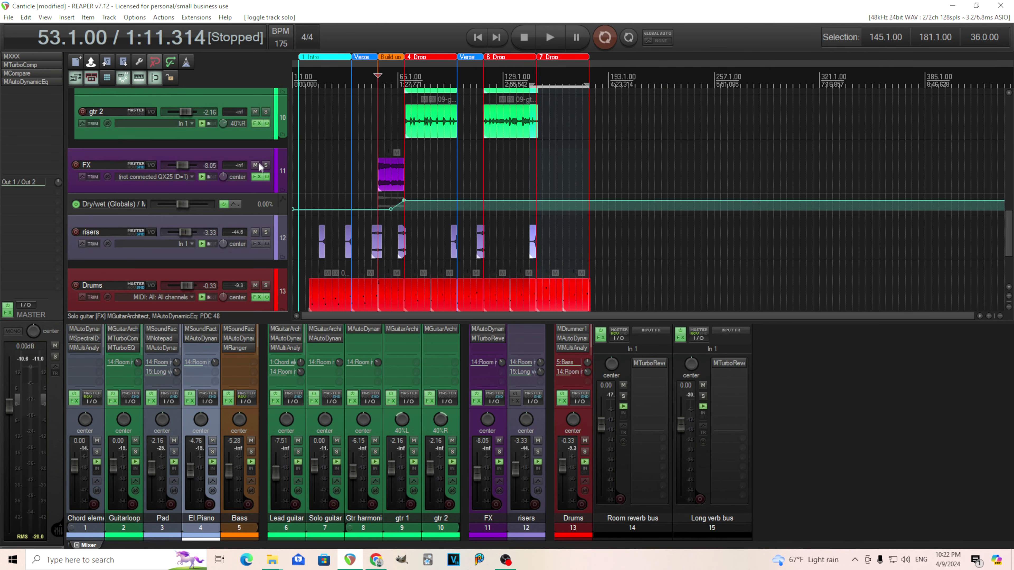
pyautogui.click(265, 165)
pyautogui.click(548, 39)
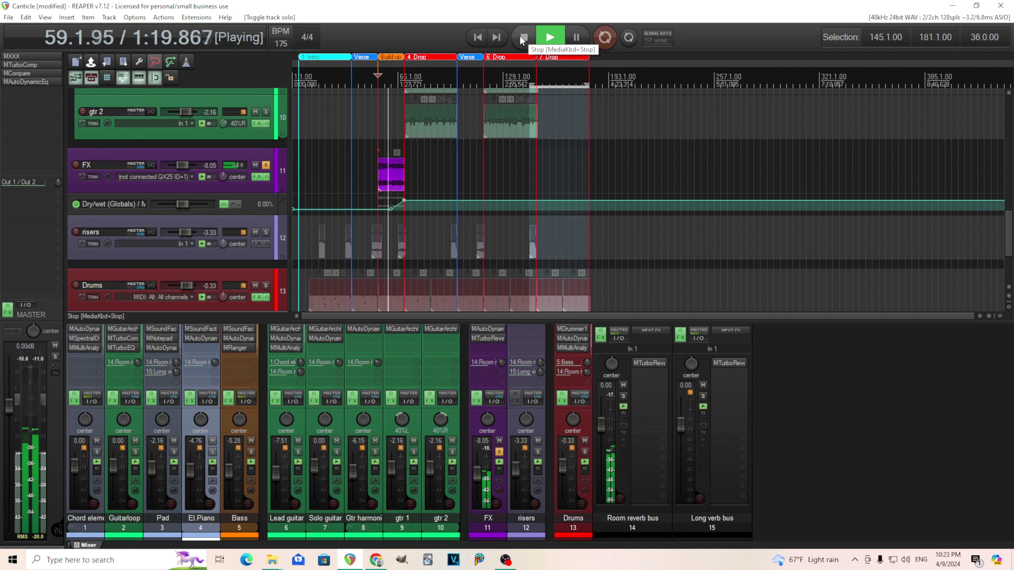
# - Stop, check the FX track's MAutoDynamicEq and Dirty hall MTurboReverb, then unsolo it
pyautogui.click(520, 35)
pyautogui.click(487, 330)
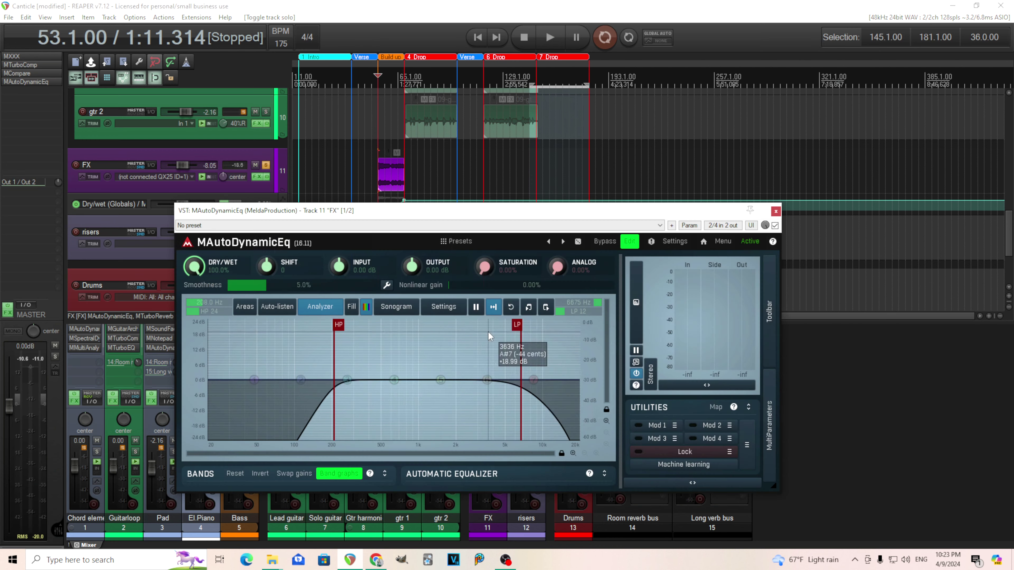
pyautogui.click(775, 212)
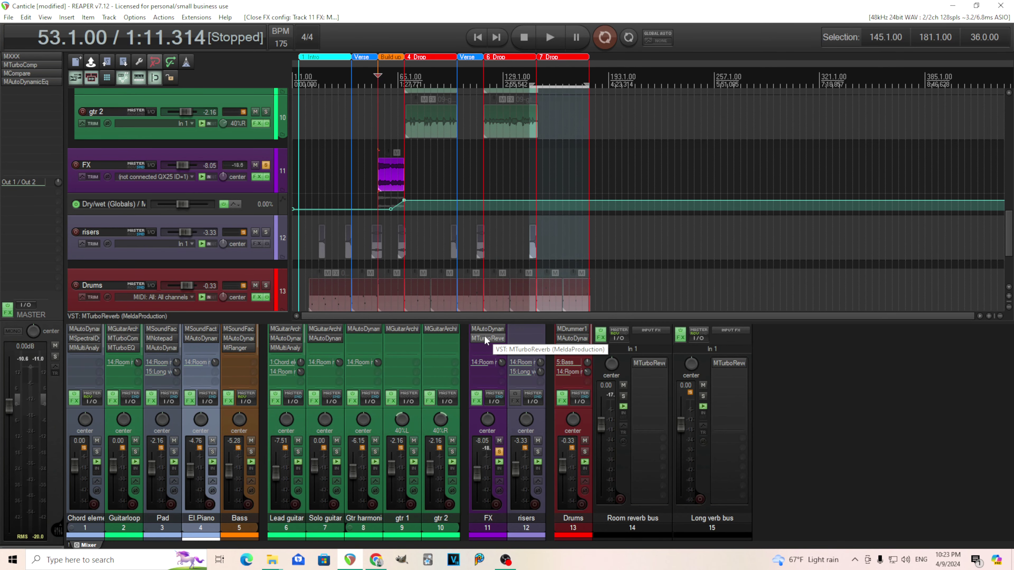
pyautogui.click(485, 338)
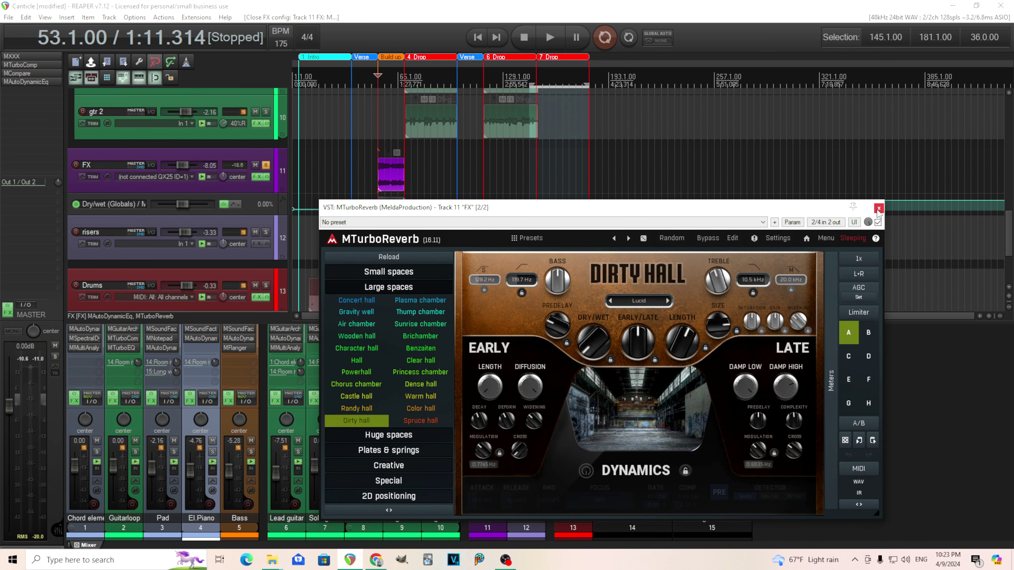
pyautogui.click(878, 208)
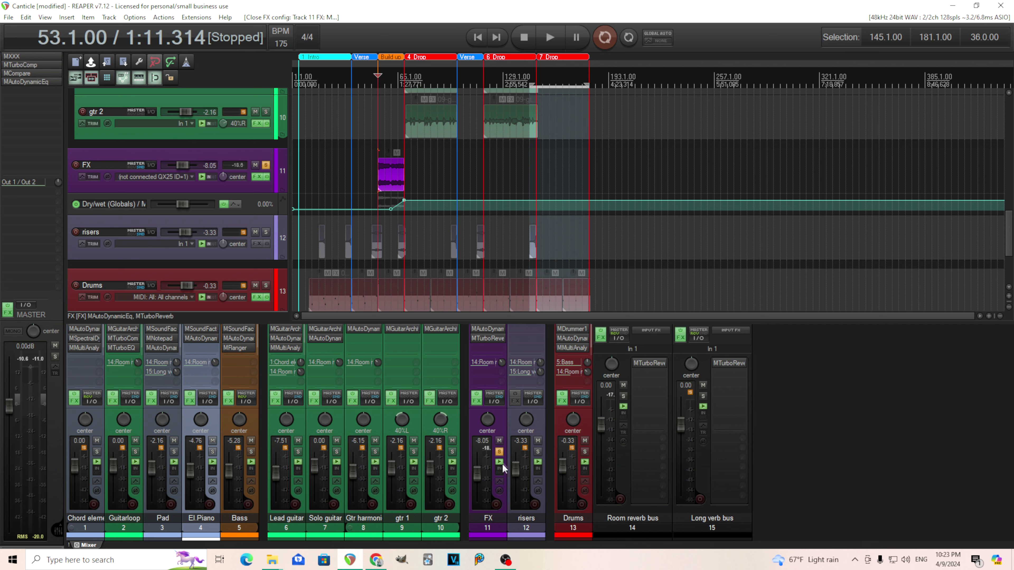
pyautogui.click(498, 452)
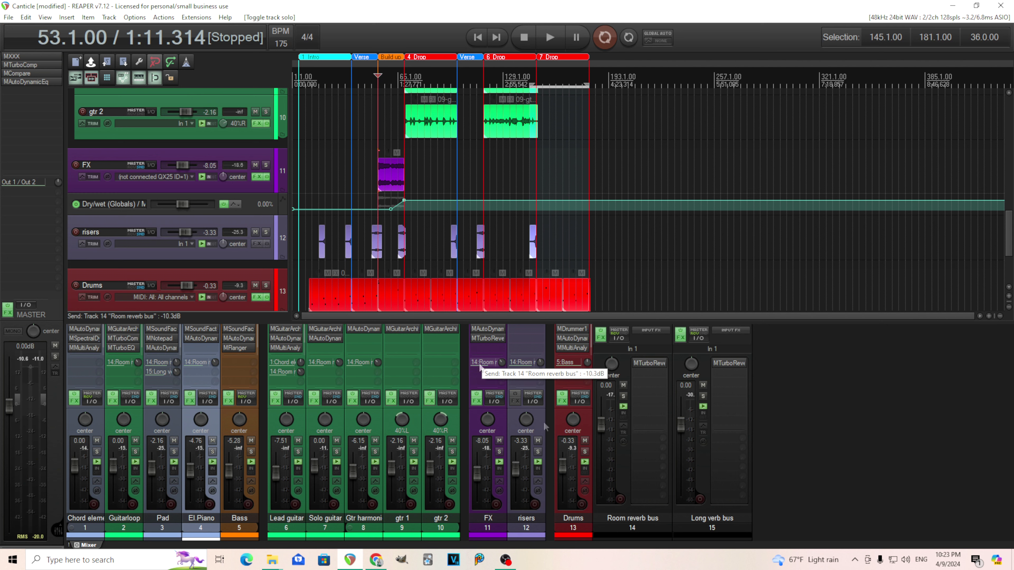
# - View the Pad track's Crystal pad MSoundFactory instrument on its PAD page
pyautogui.click(159, 330)
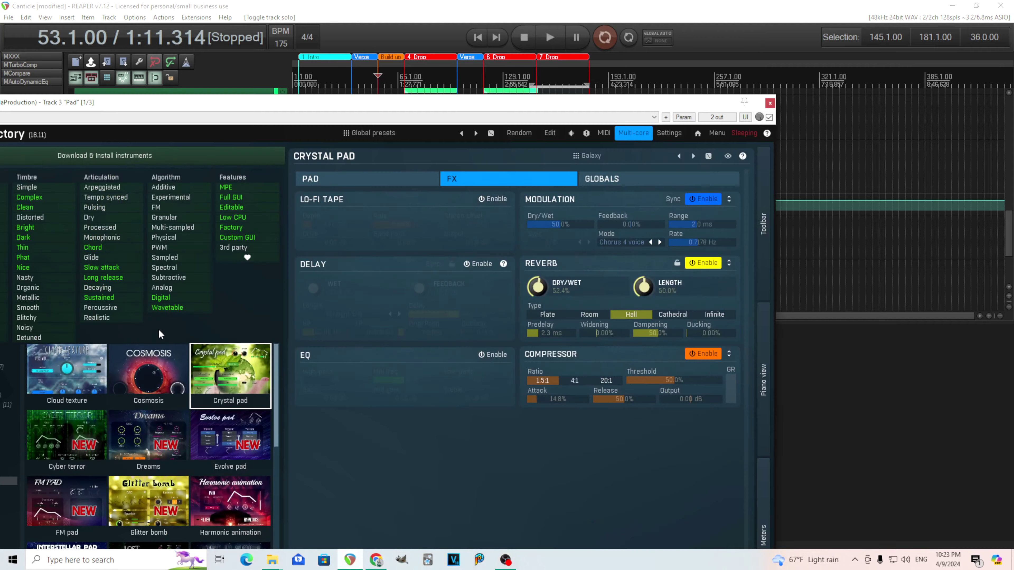
pyautogui.click(363, 179)
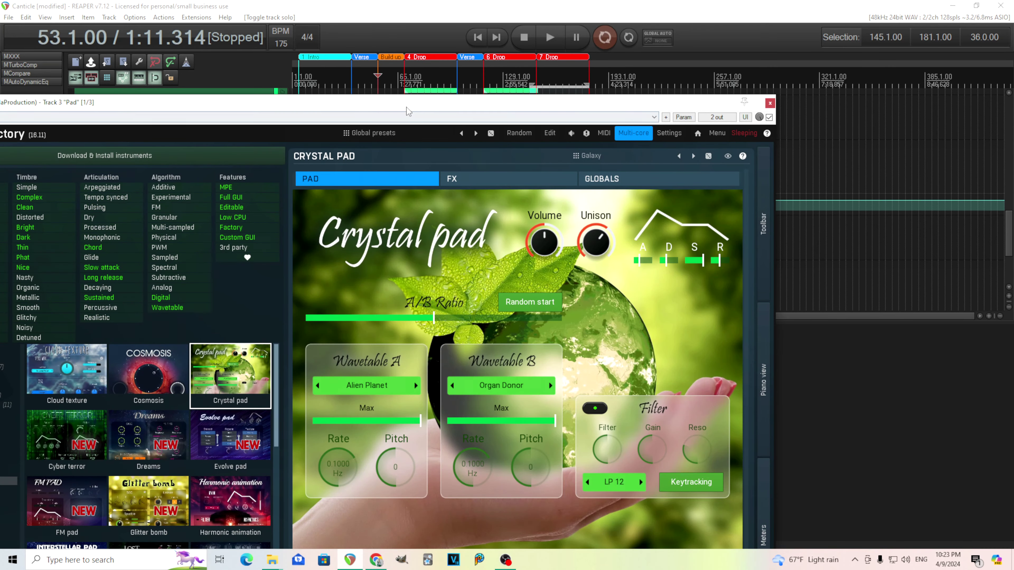
pyautogui.moveTo(407, 109); pyautogui.dragTo(560, 66)
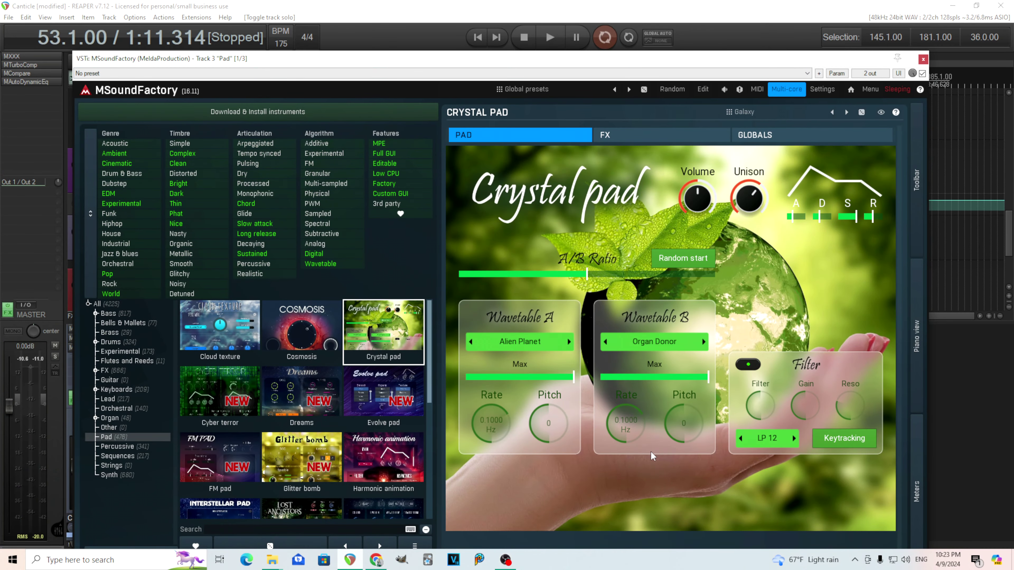
pyautogui.moveTo(790, 59); pyautogui.dragTo(658, 293)
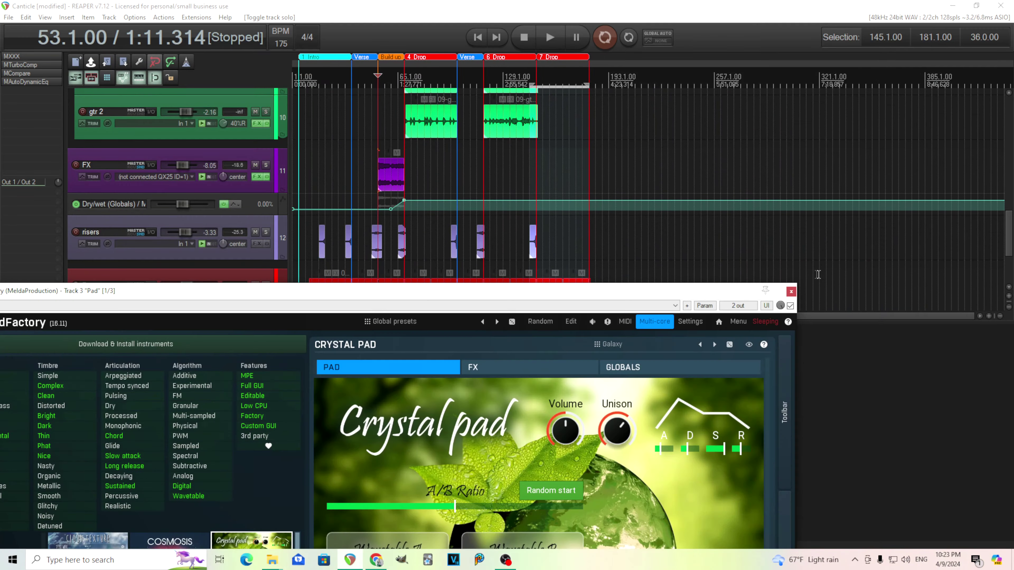
pyautogui.click(790, 292)
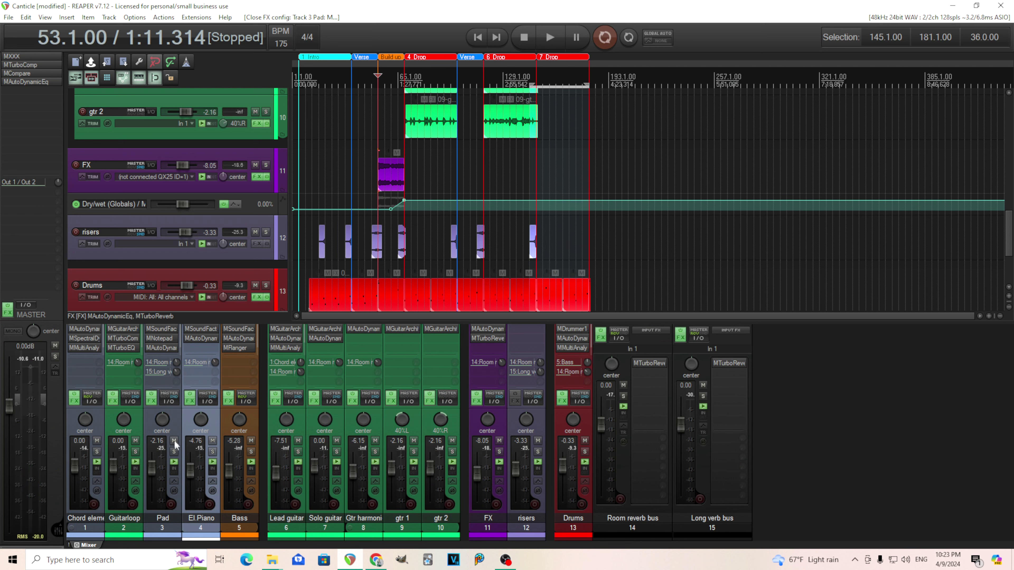
# - Audition the soloed Pad track, then inspect its MAutoDynamicEq settings
pyautogui.click(175, 451)
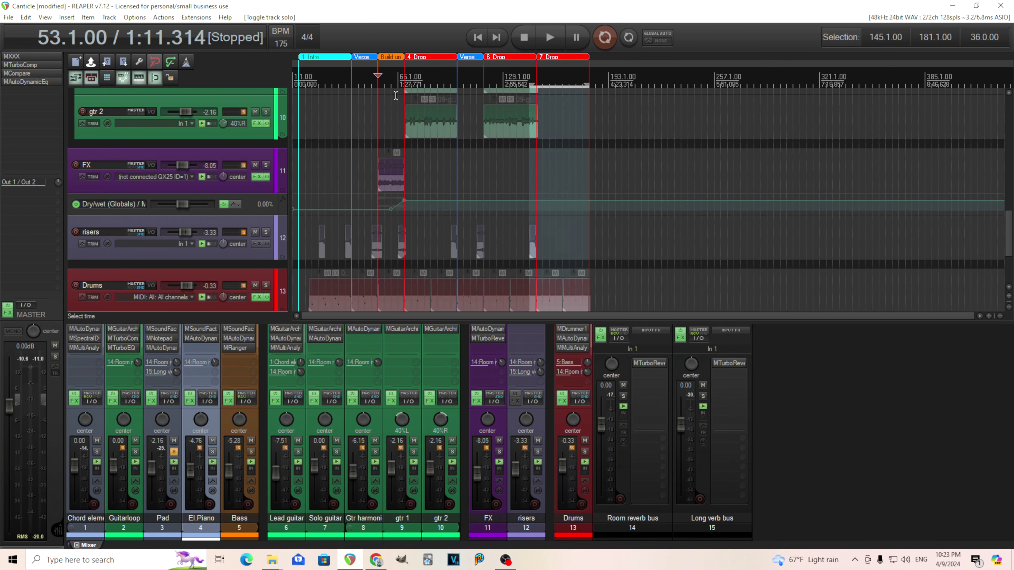
pyautogui.click(549, 38)
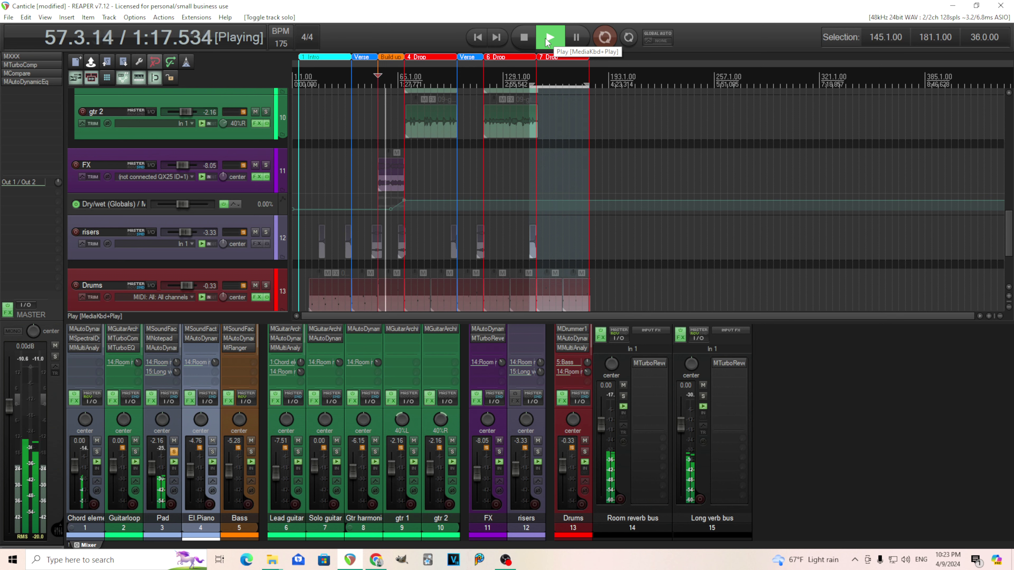
pyautogui.click(524, 37)
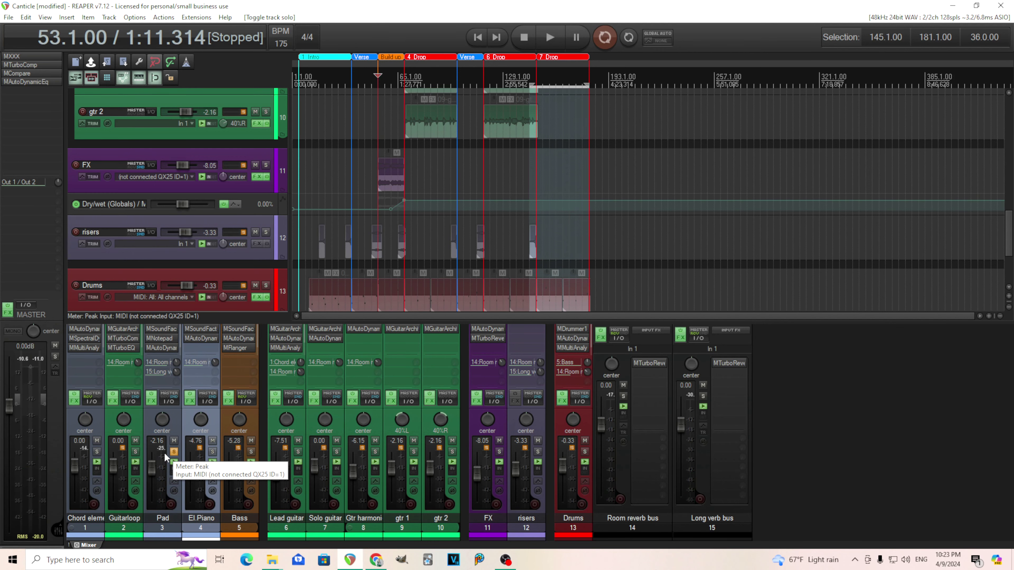
pyautogui.click(163, 347)
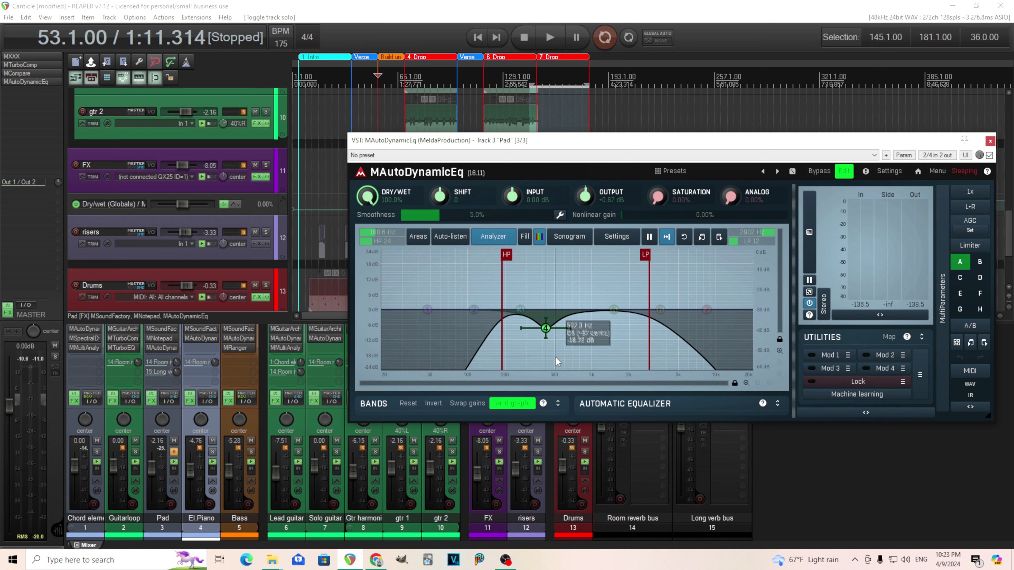
pyautogui.click(990, 141)
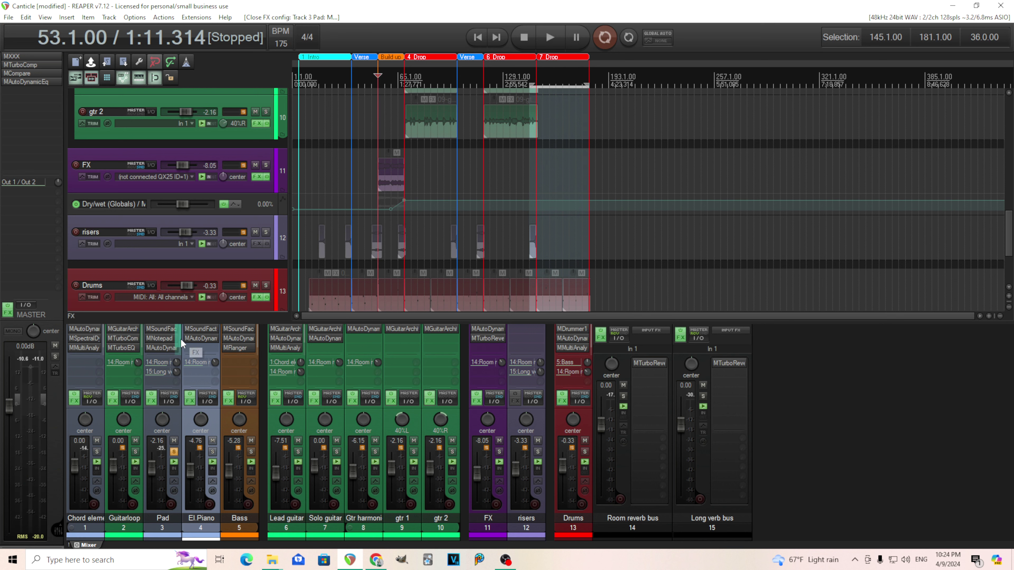
pyautogui.scroll(-1, 178, 344)
# - Unsolo the Pad, play the full mix from bar 53, and set the cursor to bar 69
pyautogui.click(174, 452)
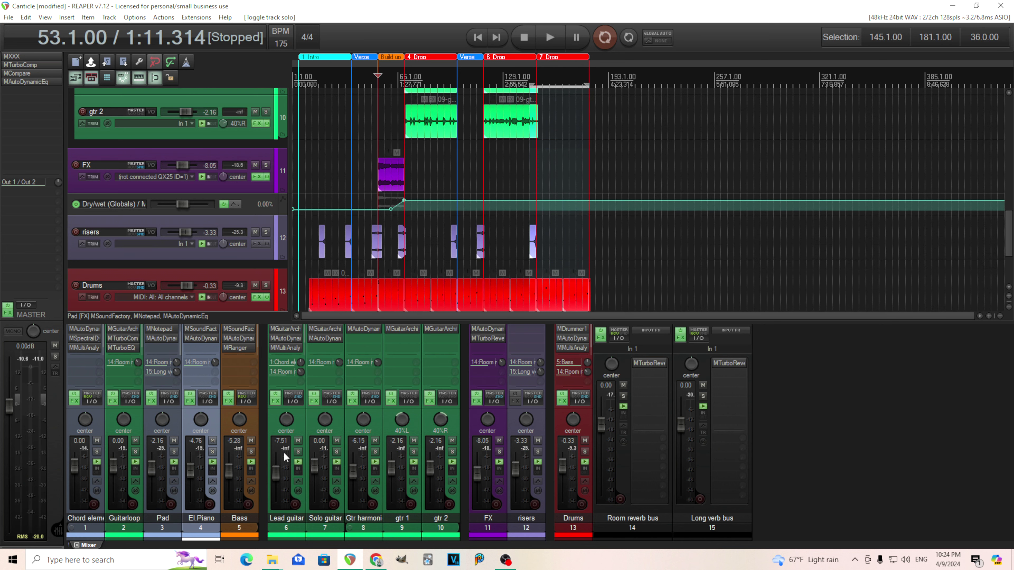
pyautogui.click(404, 72)
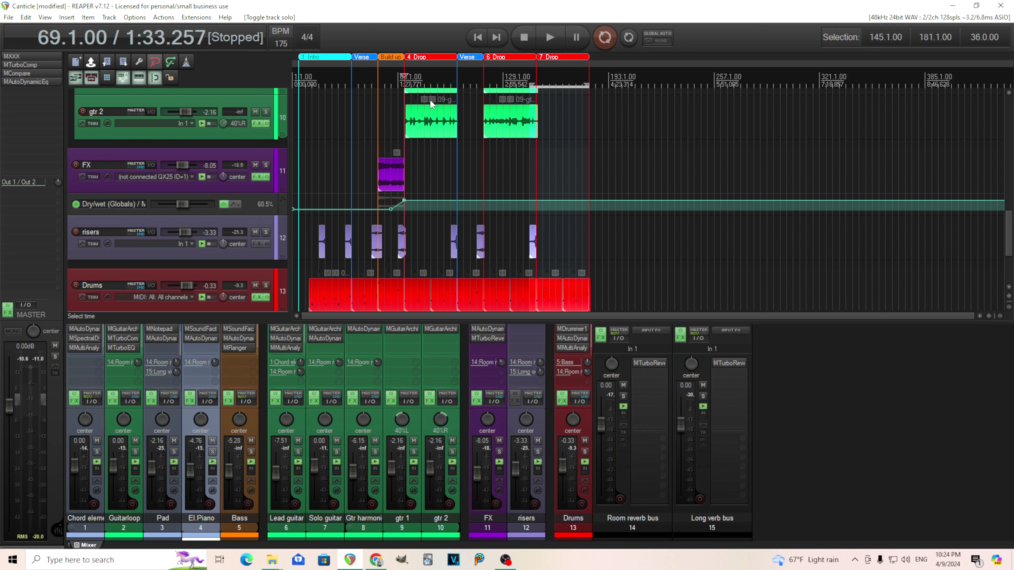
pyautogui.click(378, 74)
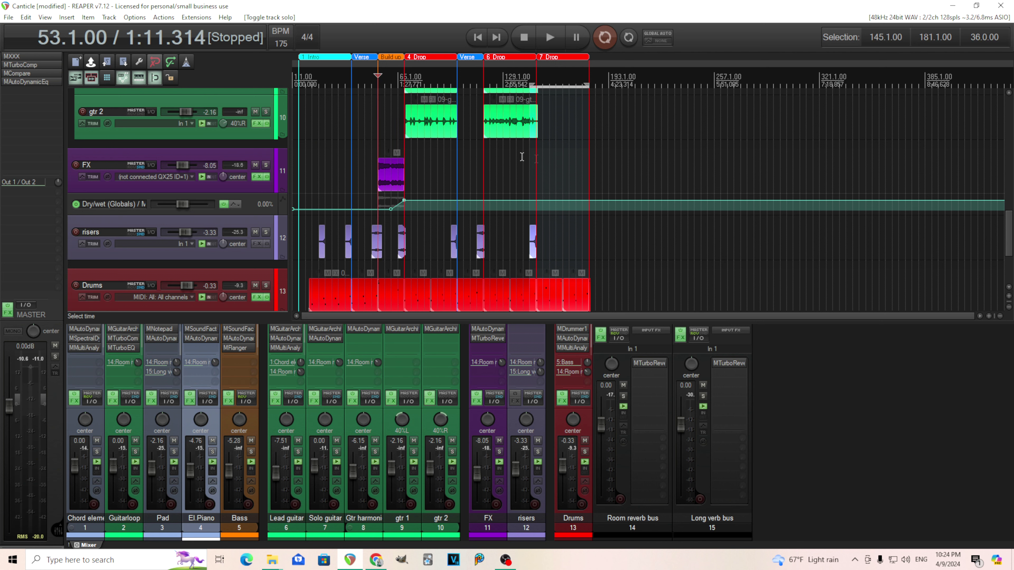
pyautogui.click(543, 44)
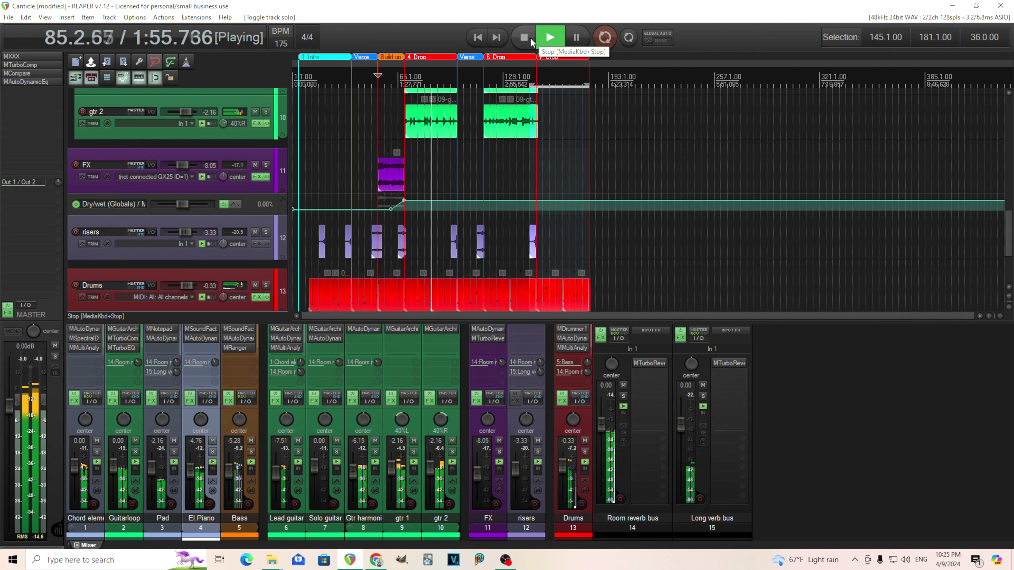
pyautogui.click(530, 41)
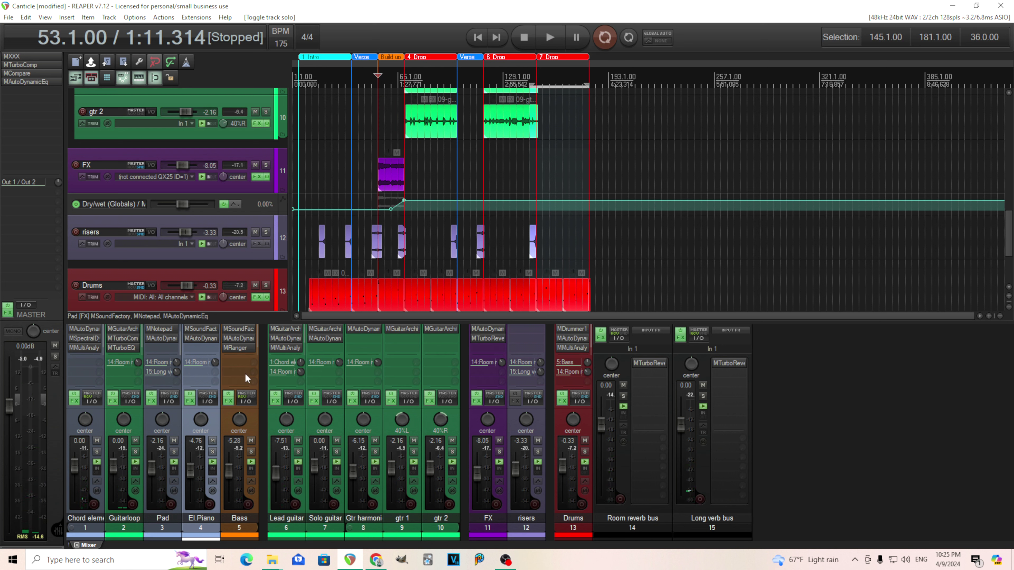
pyautogui.click(405, 74)
# - Show the Bass track's MSoundFactory Reese Bass synth page: Saw oscillator, 229 ms glide, LP 12 lowpass
pyautogui.click(235, 329)
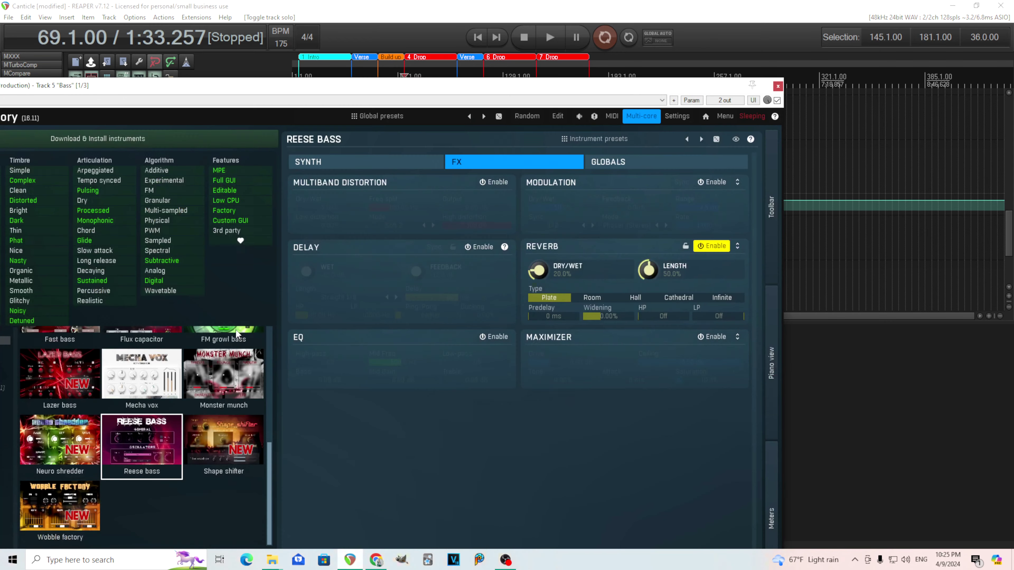
pyautogui.click(353, 170)
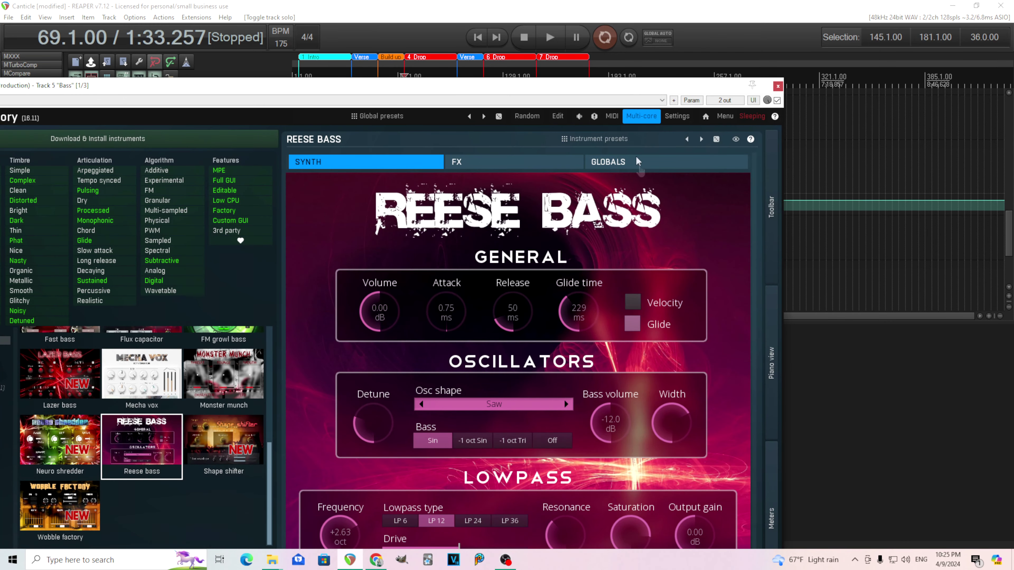
pyautogui.moveTo(556, 91); pyautogui.dragTo(747, 57)
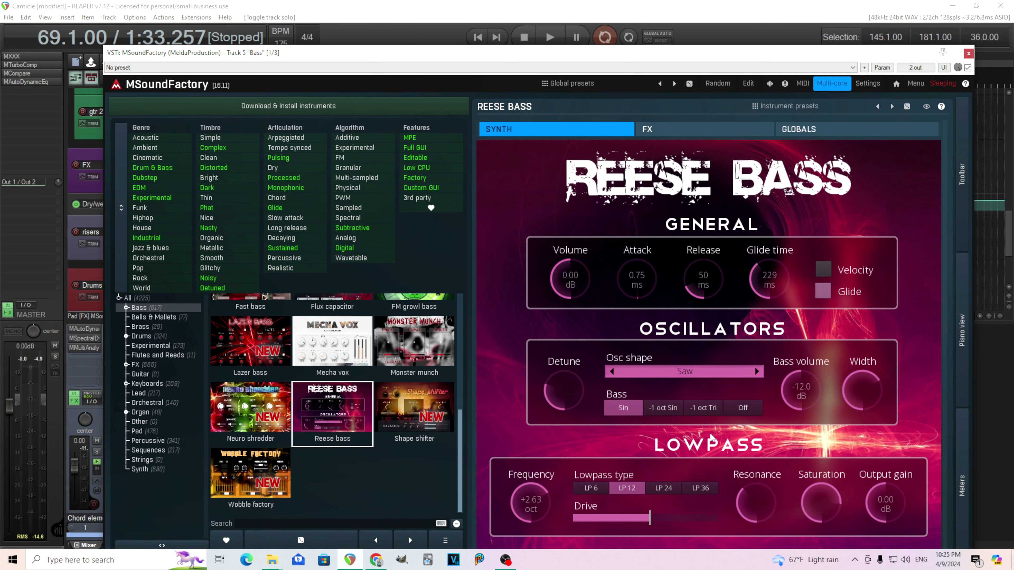
# - Close the Bass instrument window, then play and stop the soloed Bass from the bar 69 drop
pyautogui.click(968, 53)
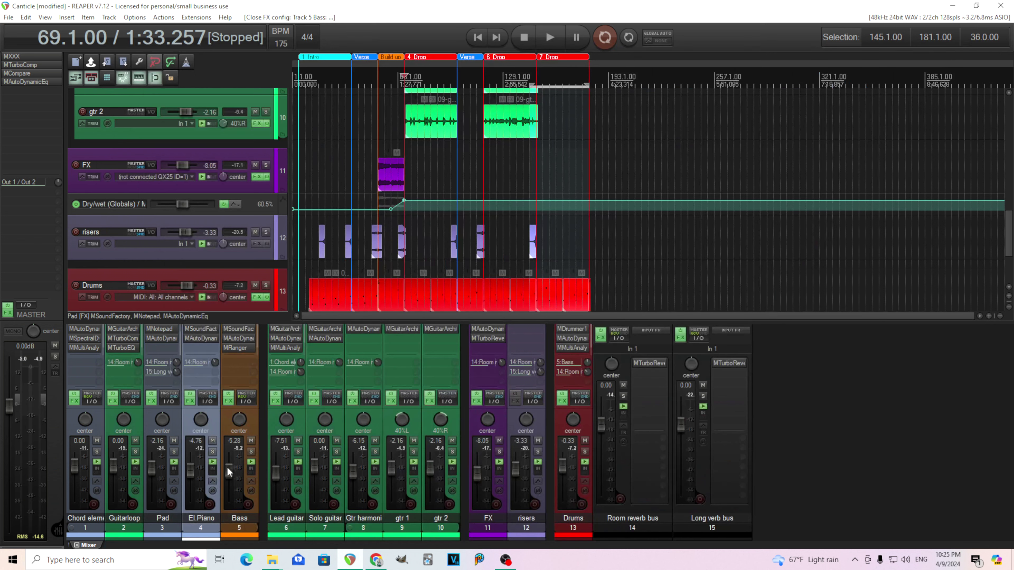
pyautogui.click(549, 44)
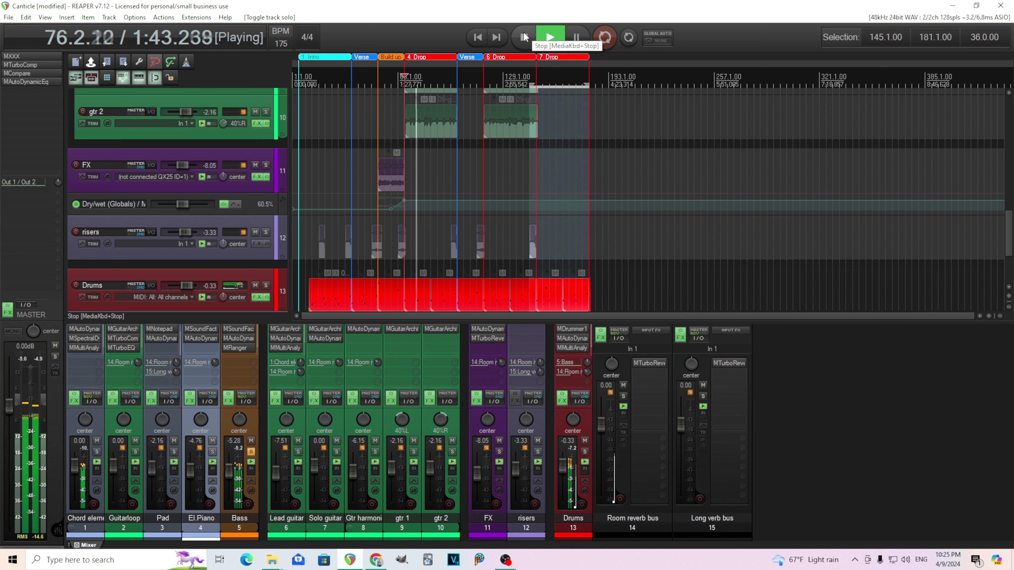
pyautogui.click(524, 37)
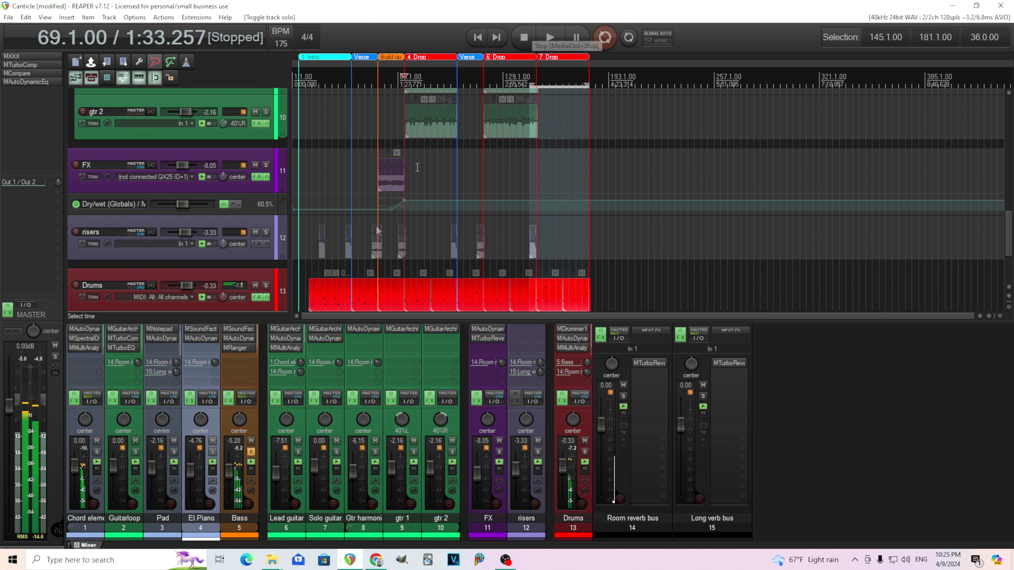
# - Inspect band 1 settings in the Bass track's MAutoDynamicEq, then close the plugin
pyautogui.click(239, 339)
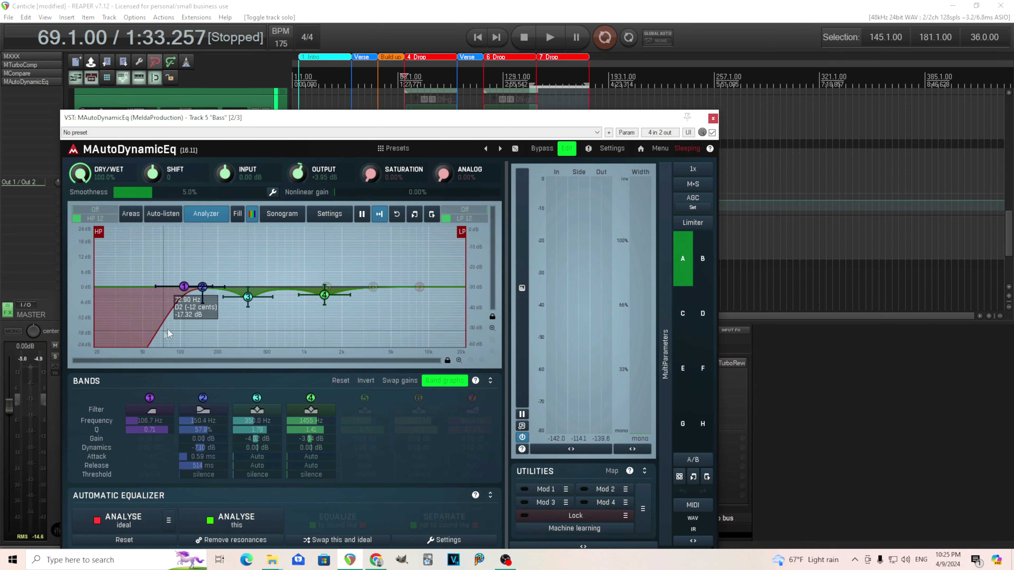
pyautogui.doubleClick(184, 287)
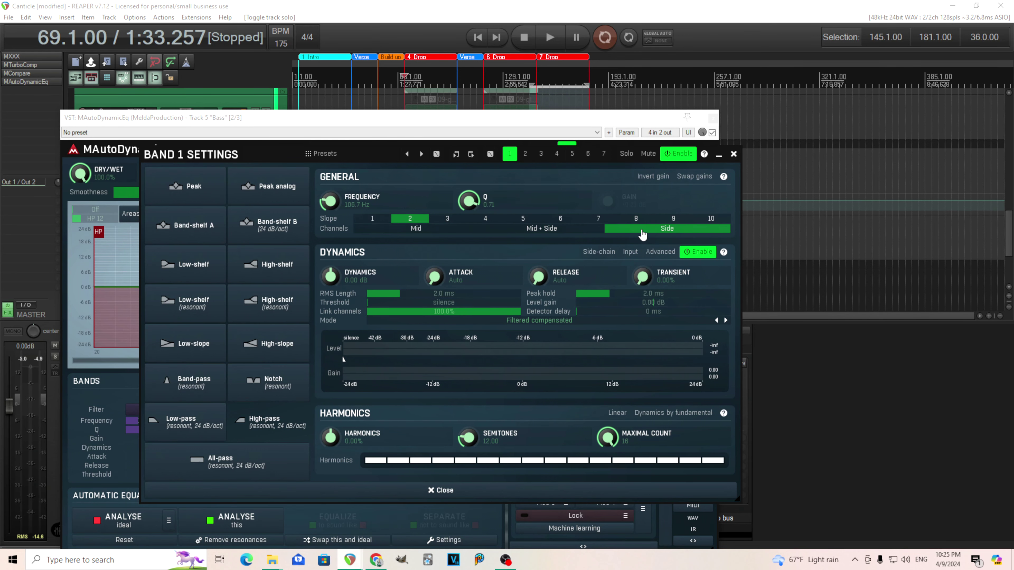
pyautogui.click(733, 154)
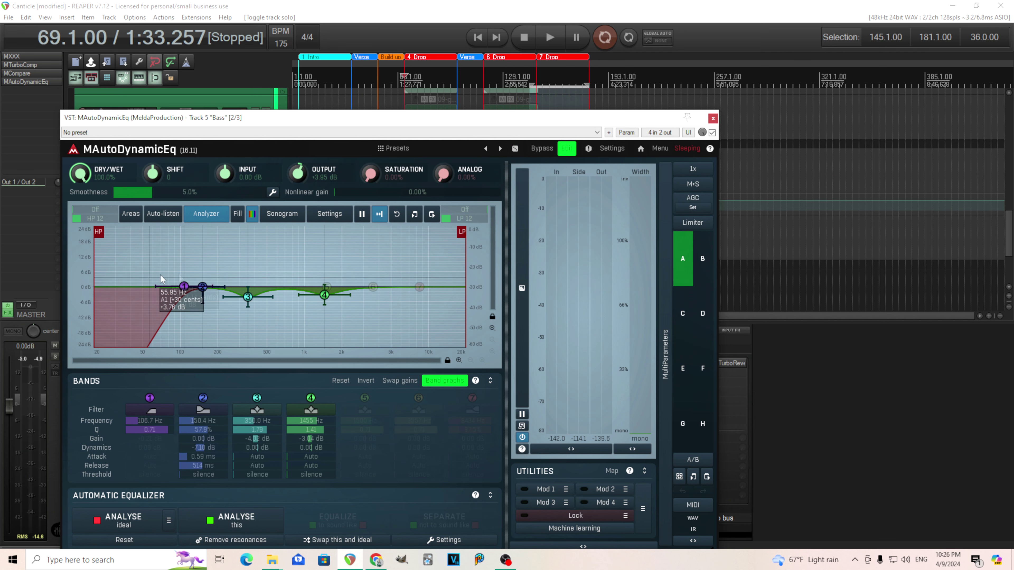
pyautogui.click(712, 118)
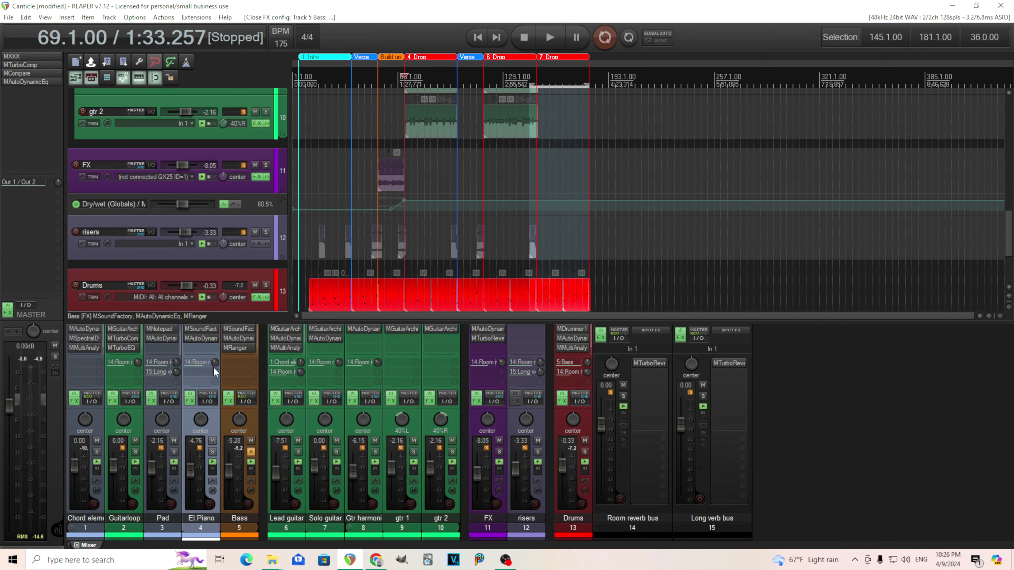
# - Reopen the dynamic EQ, check its M+S channel mode and band 1, then open MFlanger
pyautogui.click(243, 339)
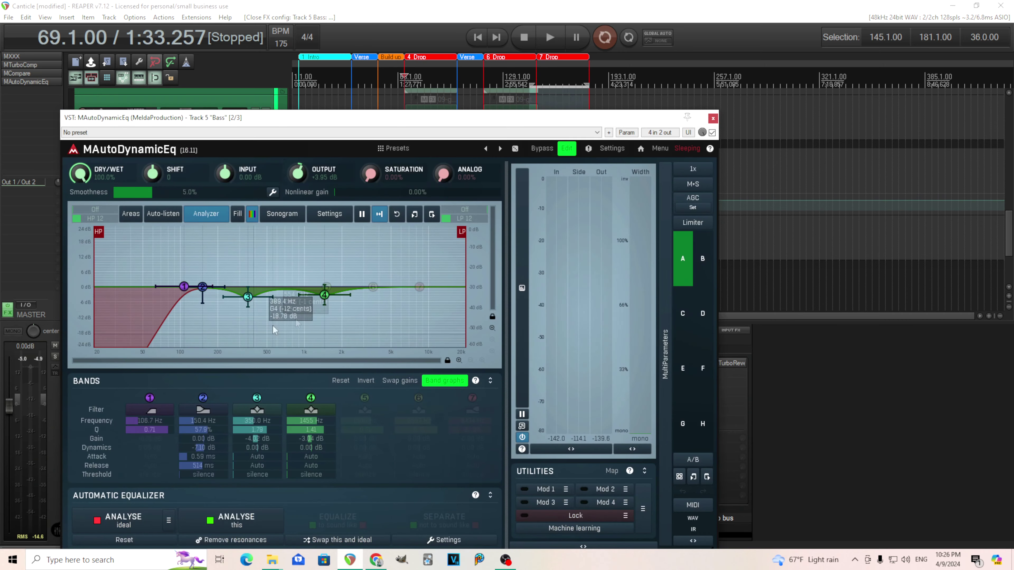
pyautogui.click(700, 189)
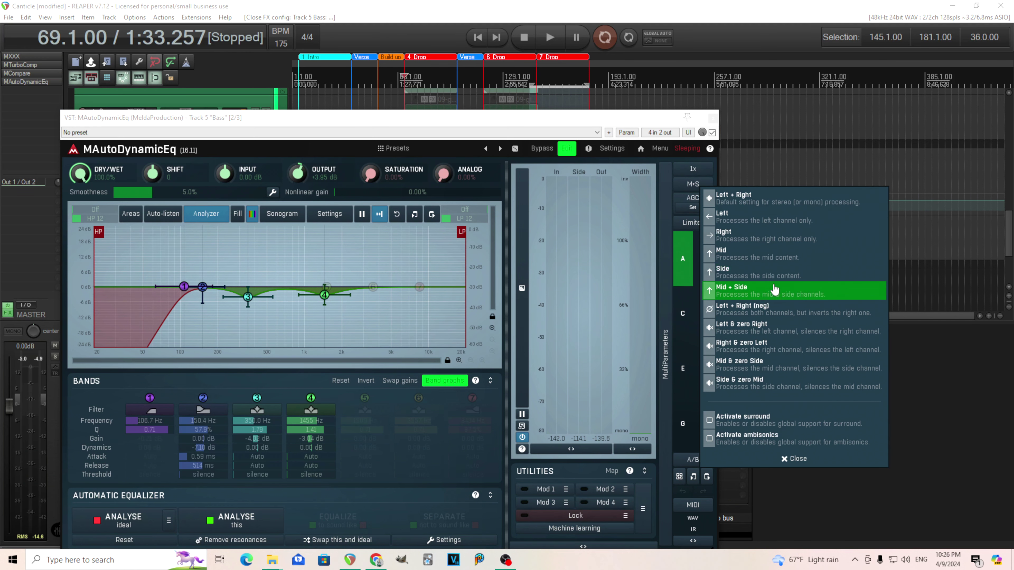
pyautogui.click(770, 255)
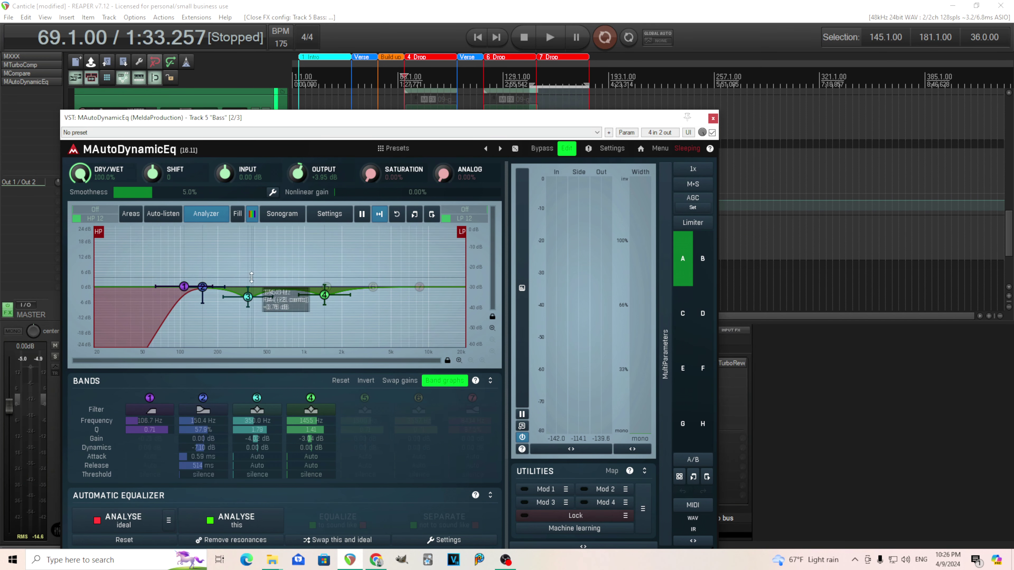
pyautogui.doubleClick(184, 286)
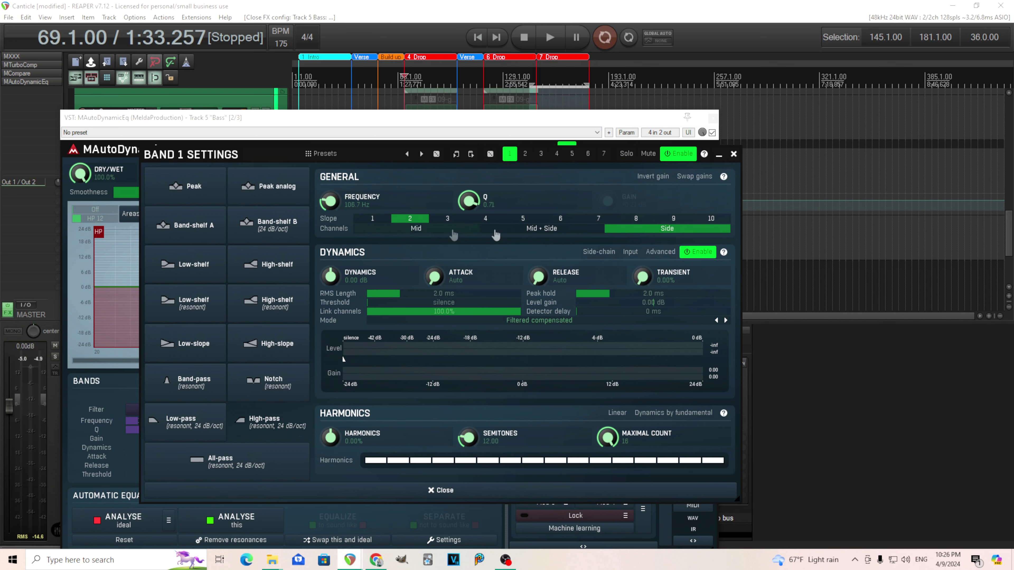
pyautogui.click(733, 154)
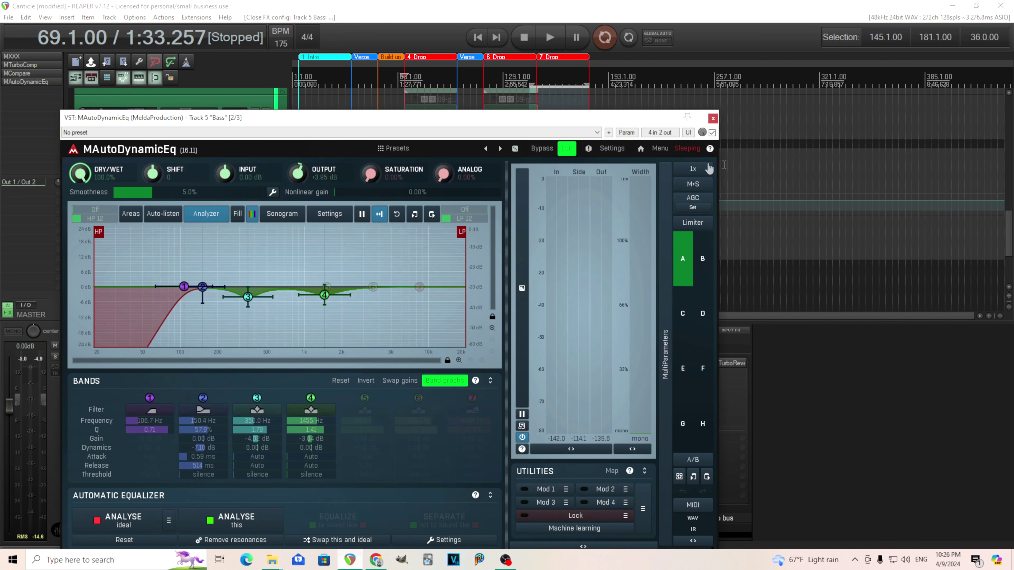
pyautogui.click(712, 118)
pyautogui.click(240, 349)
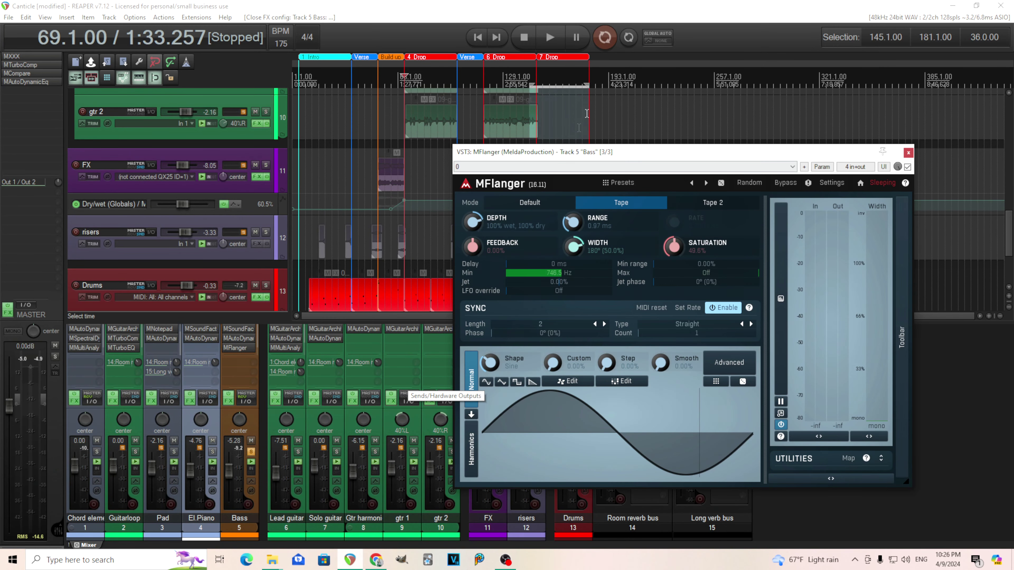
pyautogui.click(549, 38)
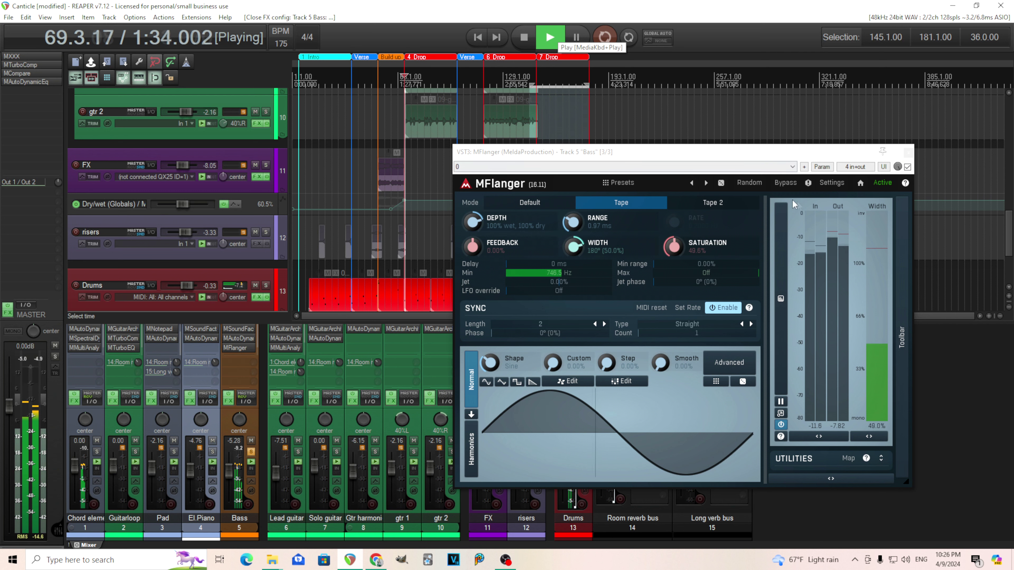
pyautogui.click(785, 183)
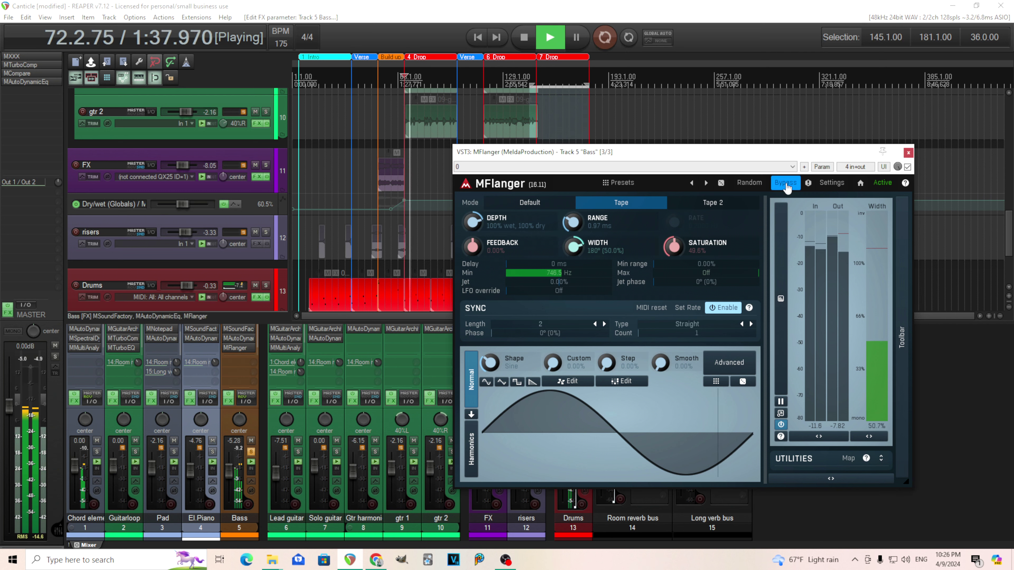
pyautogui.click(785, 185)
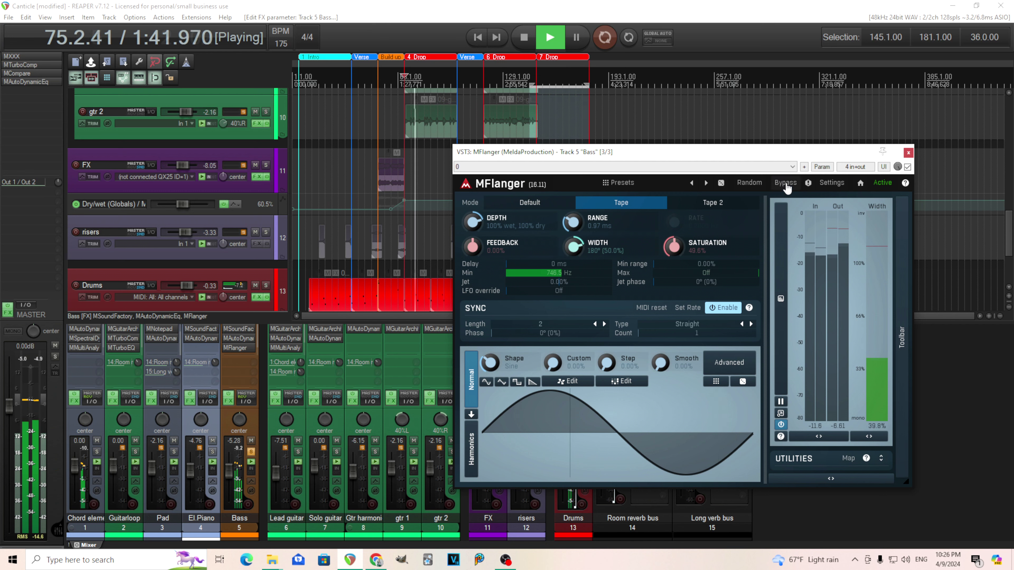
pyautogui.click(524, 40)
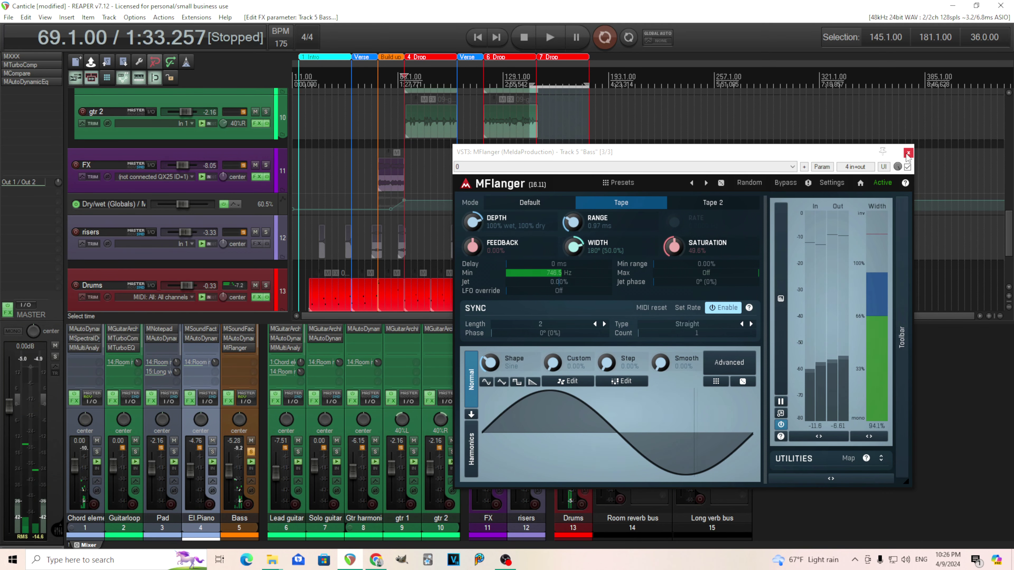
pyautogui.click(907, 154)
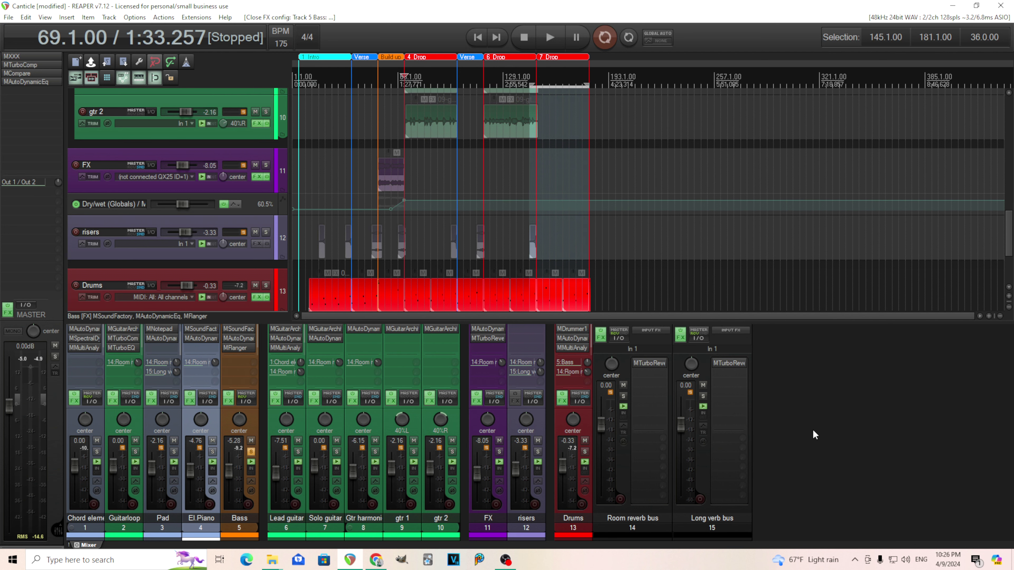
# - Unsolo Bass and show the Drums track's MDrummer1out Rhythm generator page with its essential beat
pyautogui.click(252, 451)
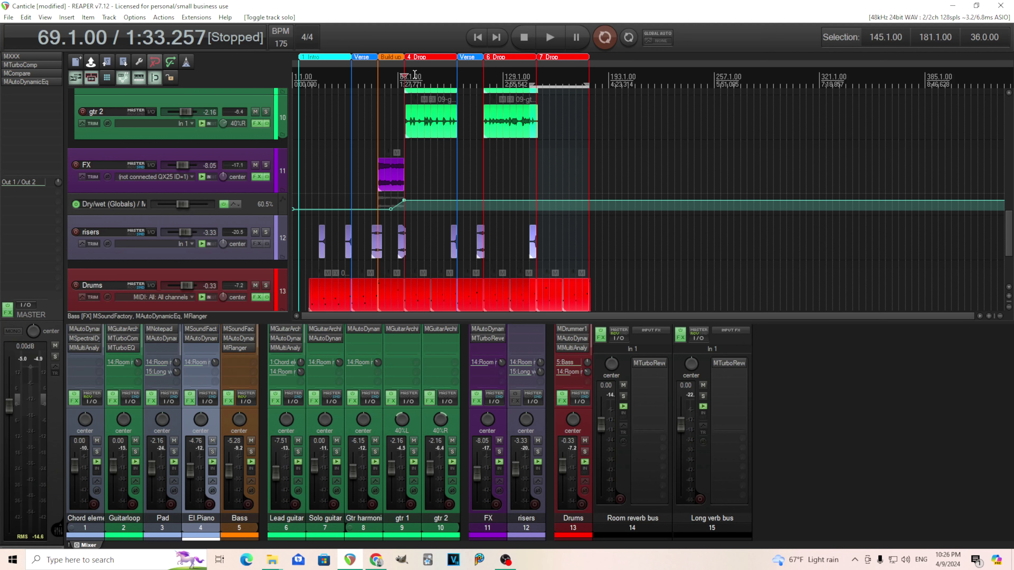
pyautogui.click(571, 329)
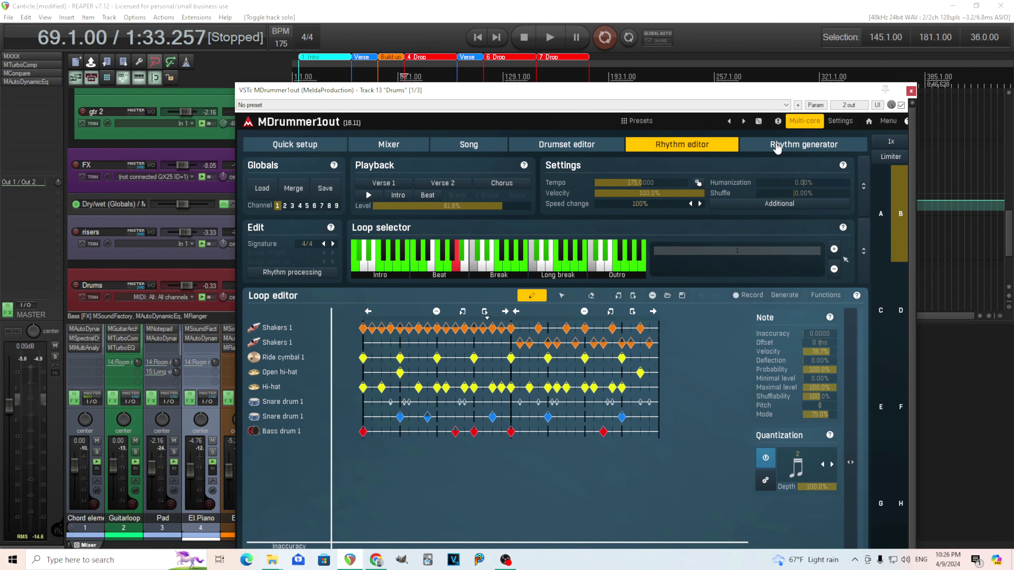
pyautogui.click(777, 147)
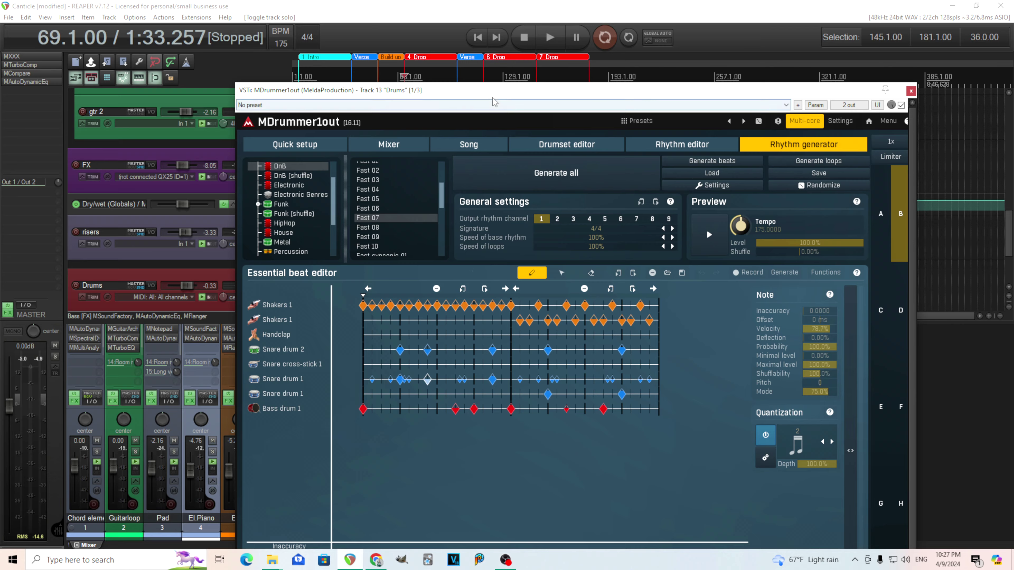
pyautogui.moveTo(492, 90); pyautogui.dragTo(474, 8)
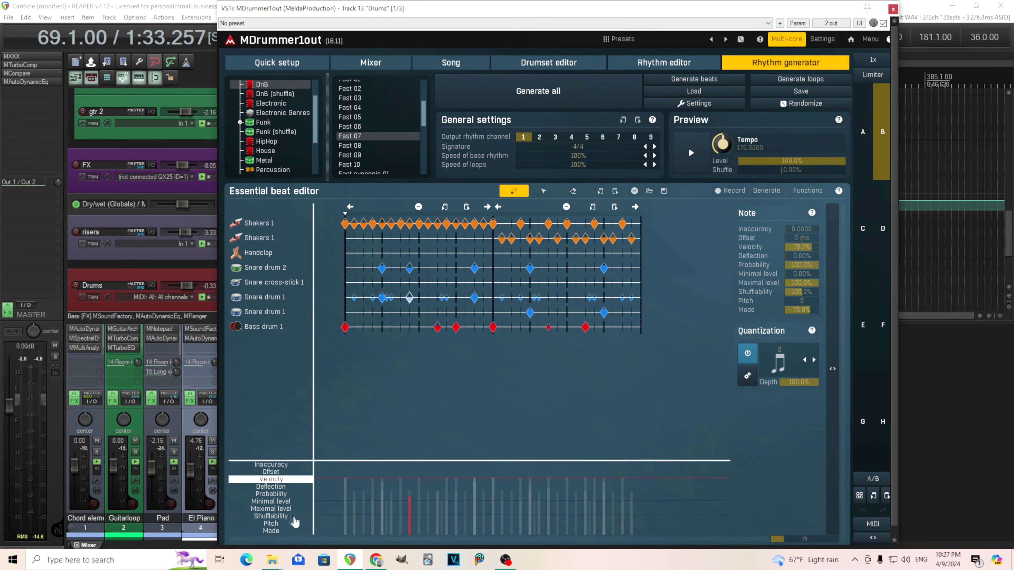
# - Show Minimal level values in MDrummer's parameter lane and select a Snare drum 2 note
pyautogui.click(283, 502)
pyautogui.click(286, 509)
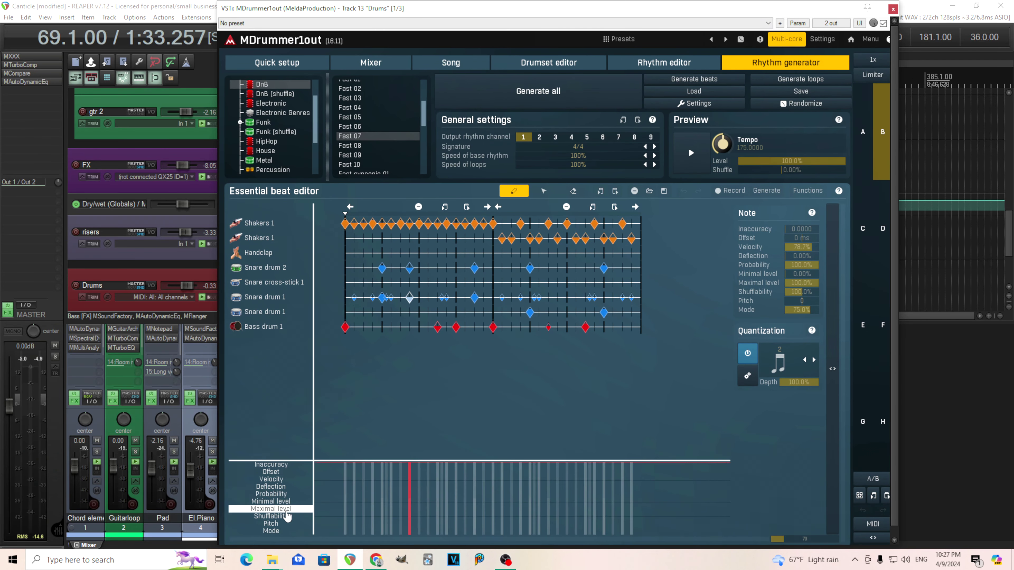
pyautogui.click(284, 502)
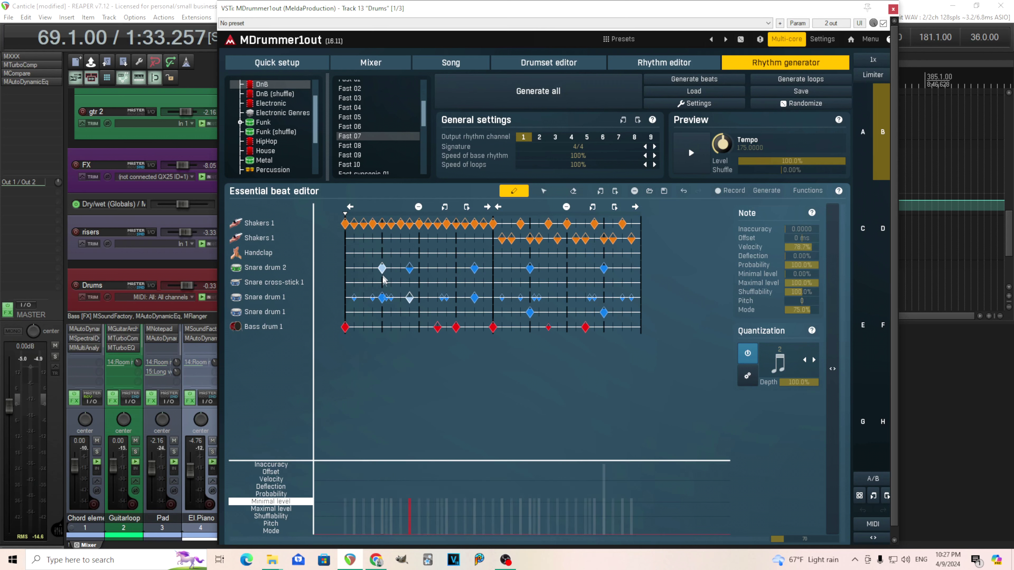
pyautogui.click(546, 194)
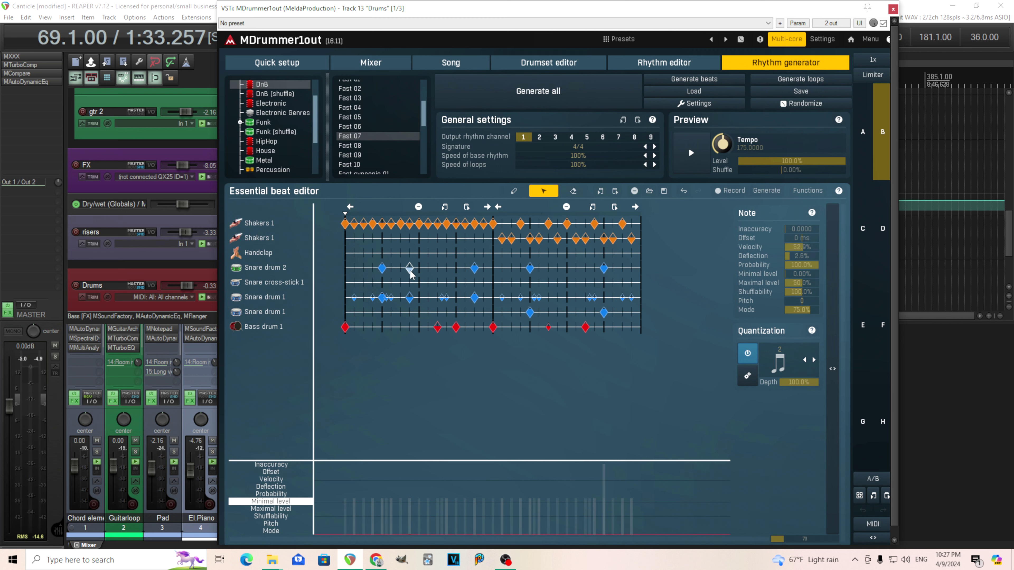
pyautogui.click(431, 289)
pyautogui.click(382, 269)
pyautogui.click(665, 63)
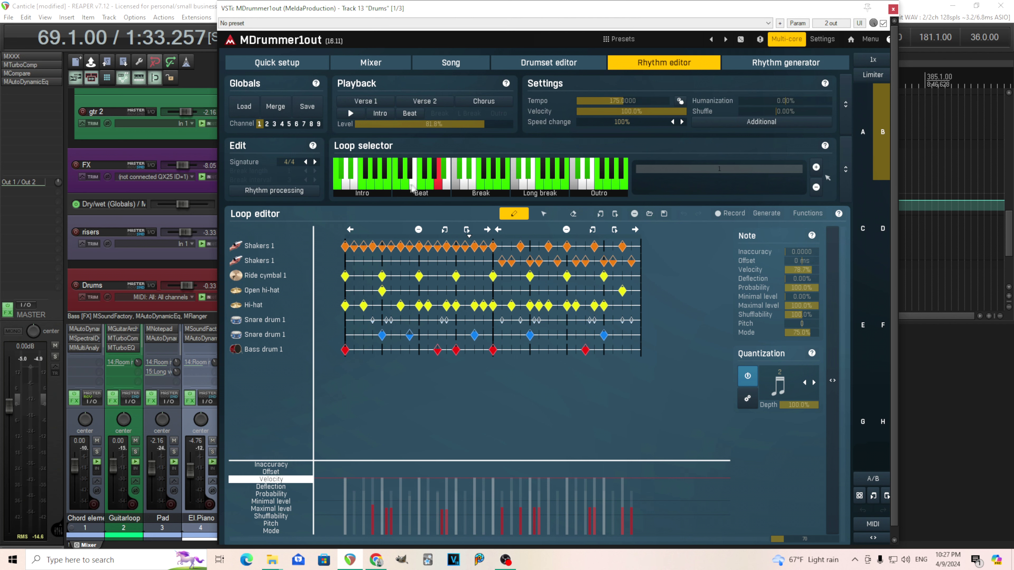
# - Load the loop at the Intro/Beat boundary and compare the Rhythm generator and editor pages
pyautogui.click(398, 188)
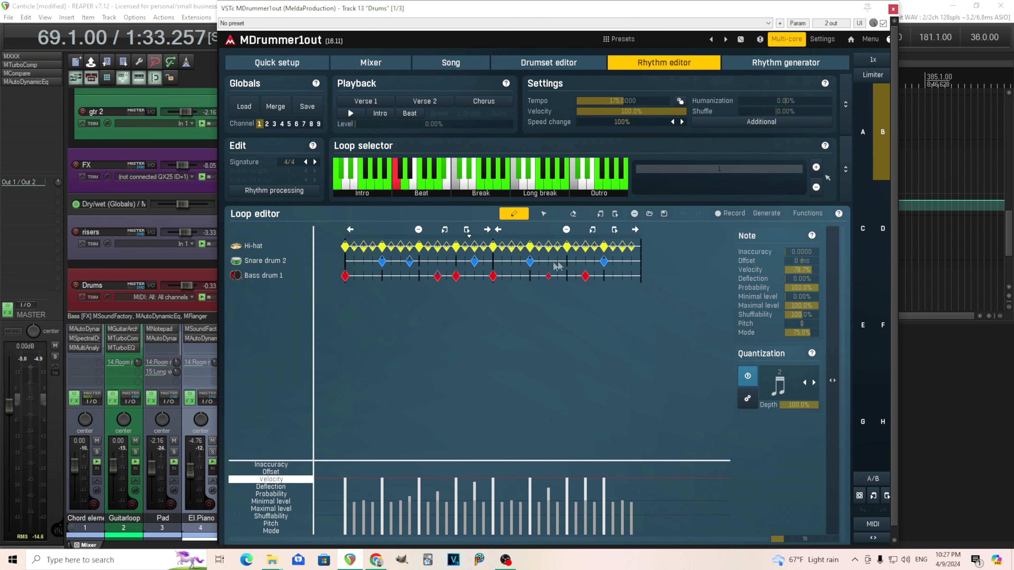
pyautogui.click(782, 64)
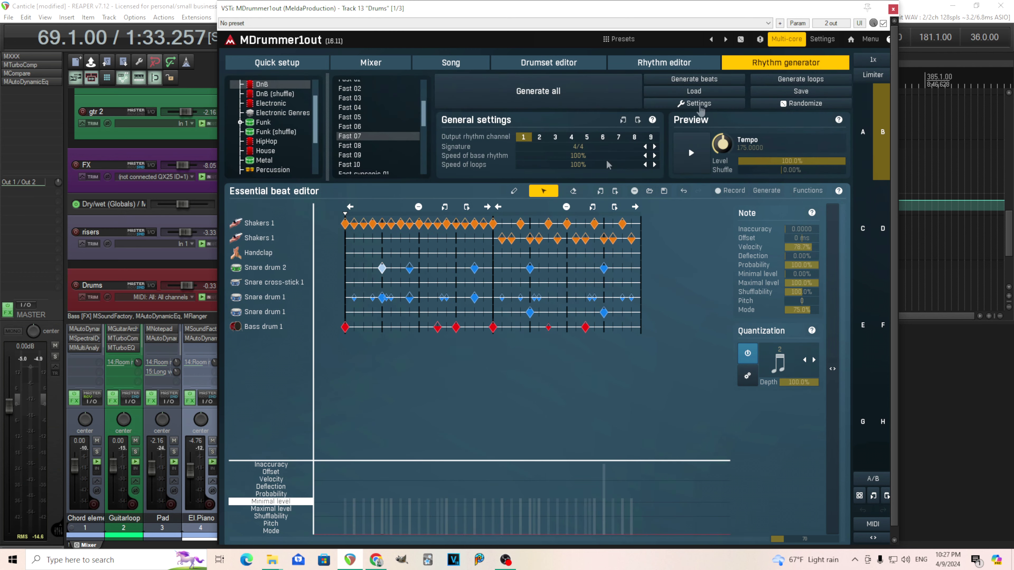
pyautogui.click(646, 65)
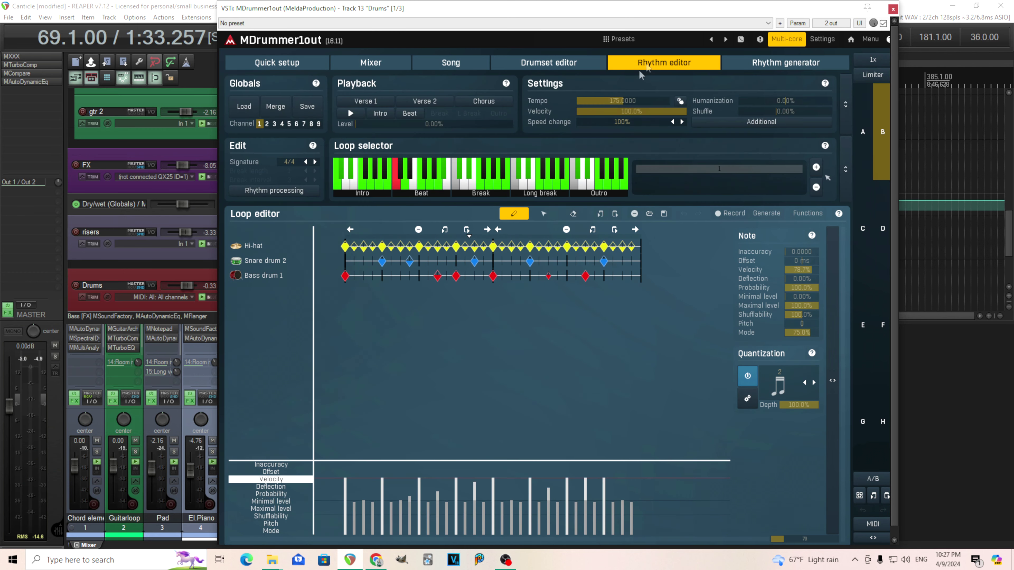
pyautogui.click(753, 63)
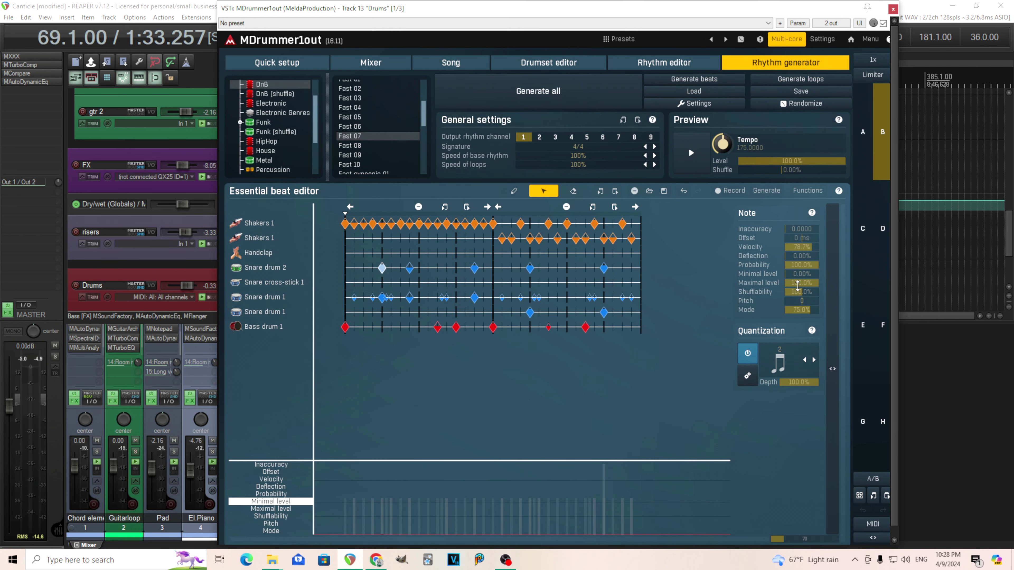
pyautogui.click(635, 65)
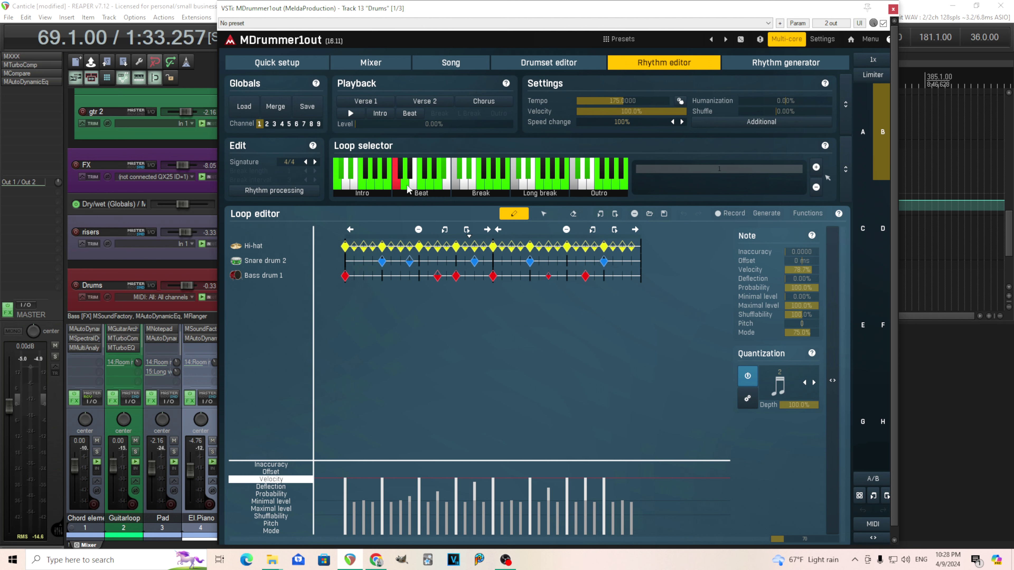
# - Audition successive Beat loops, settling on the Ride cymbal loop, then return to the Rhythm generator
pyautogui.click(422, 186)
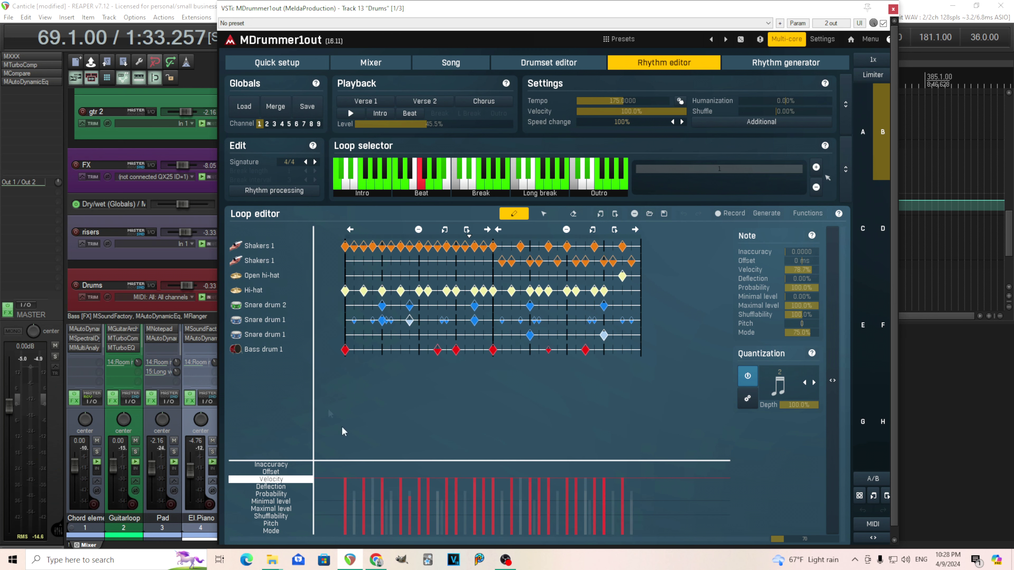
pyautogui.click(434, 187)
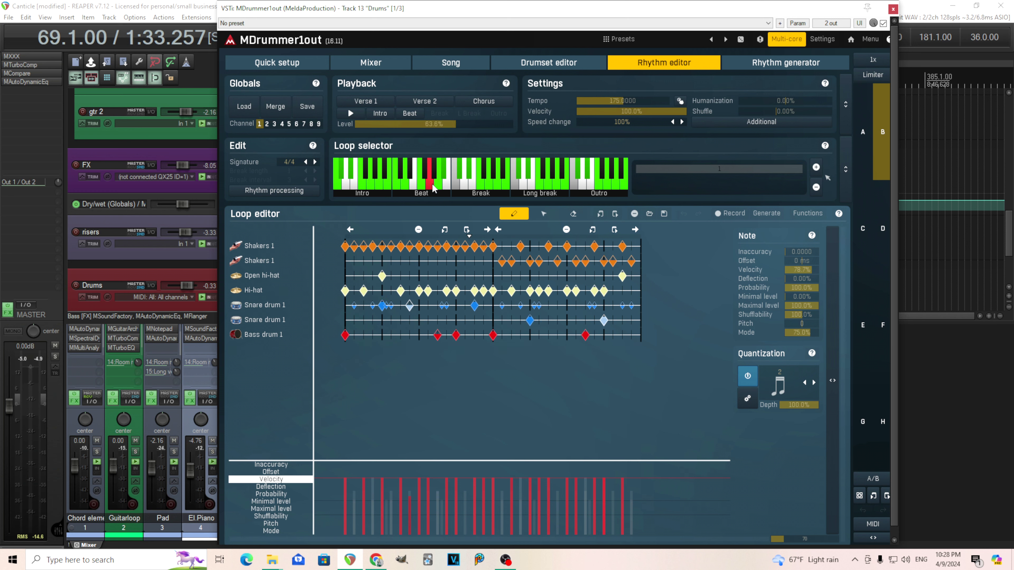
pyautogui.click(438, 187)
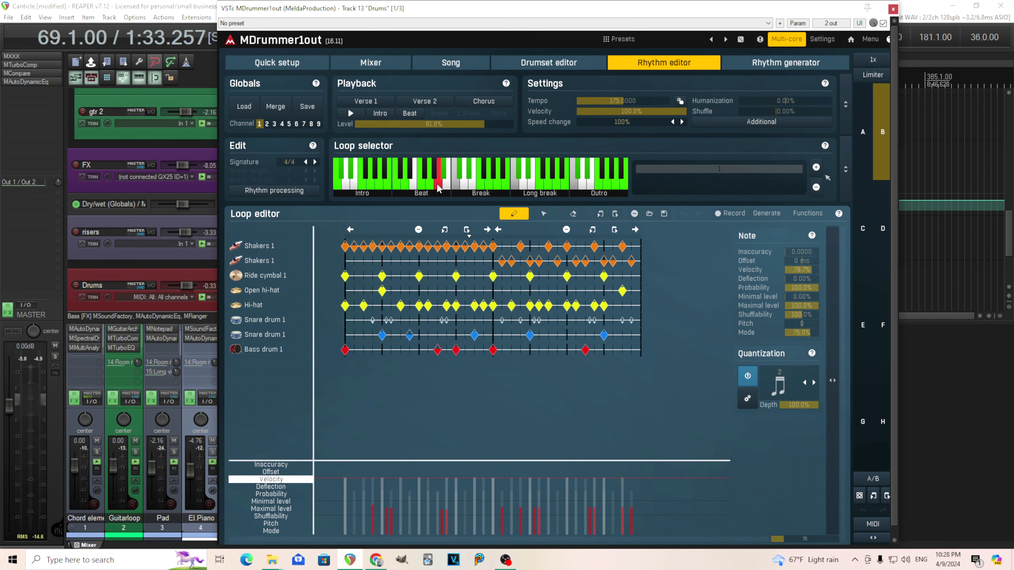
pyautogui.click(433, 186)
pyautogui.click(425, 186)
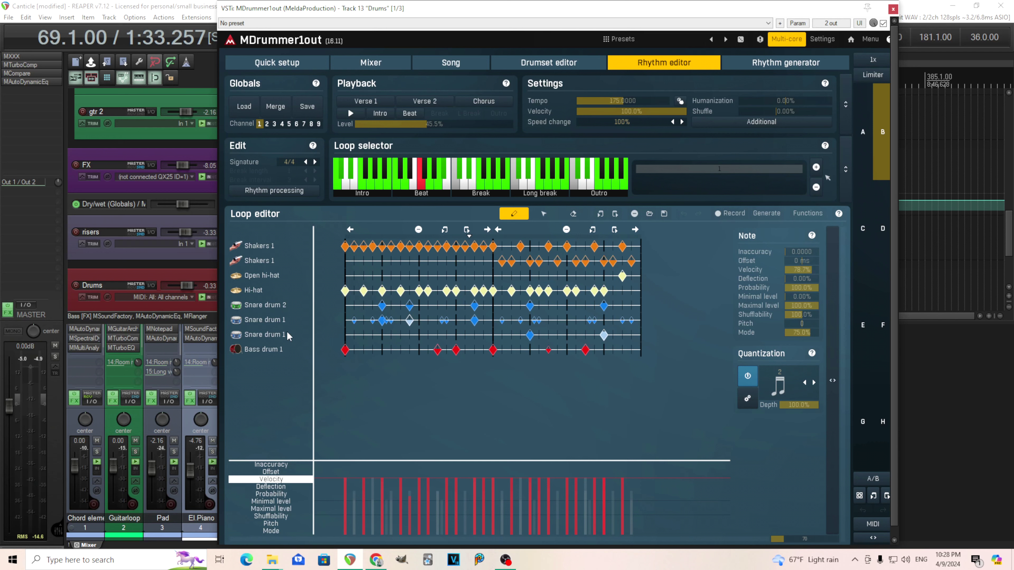
pyautogui.click(444, 175)
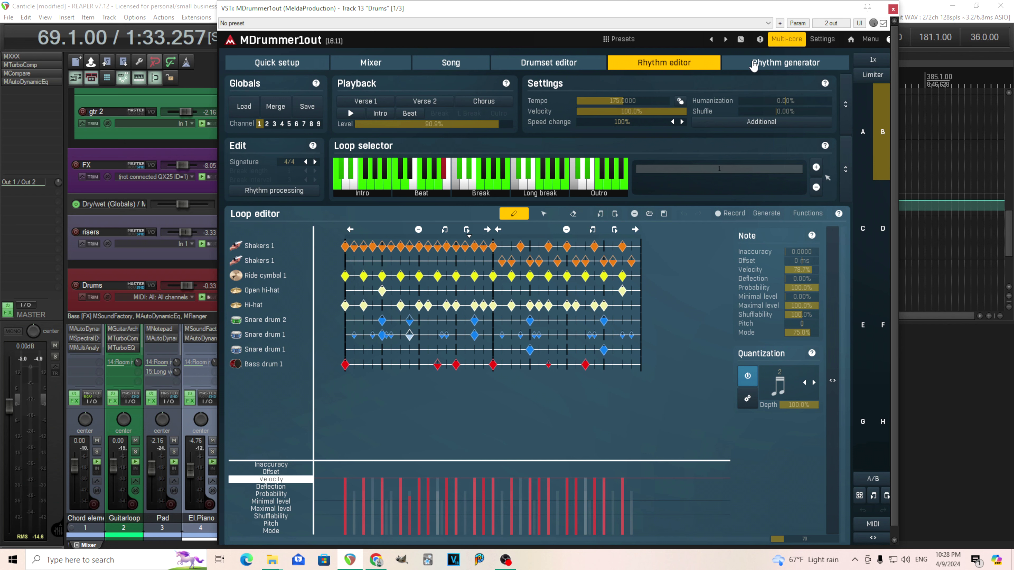
pyautogui.click(753, 65)
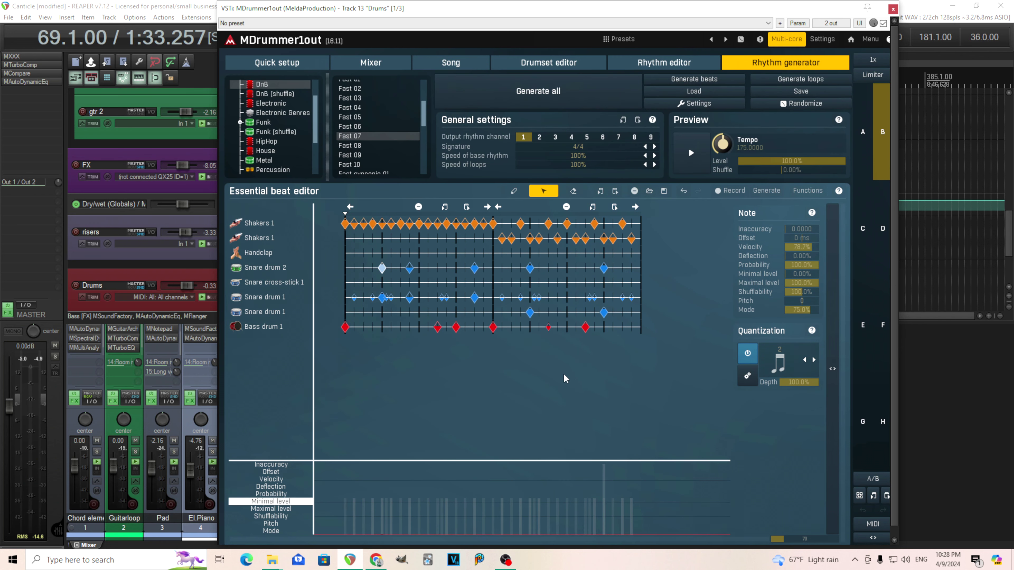
# - Solo the Snare drum 1 row, preview the generated beat, then close the MDrummer window
pyautogui.click(354, 297)
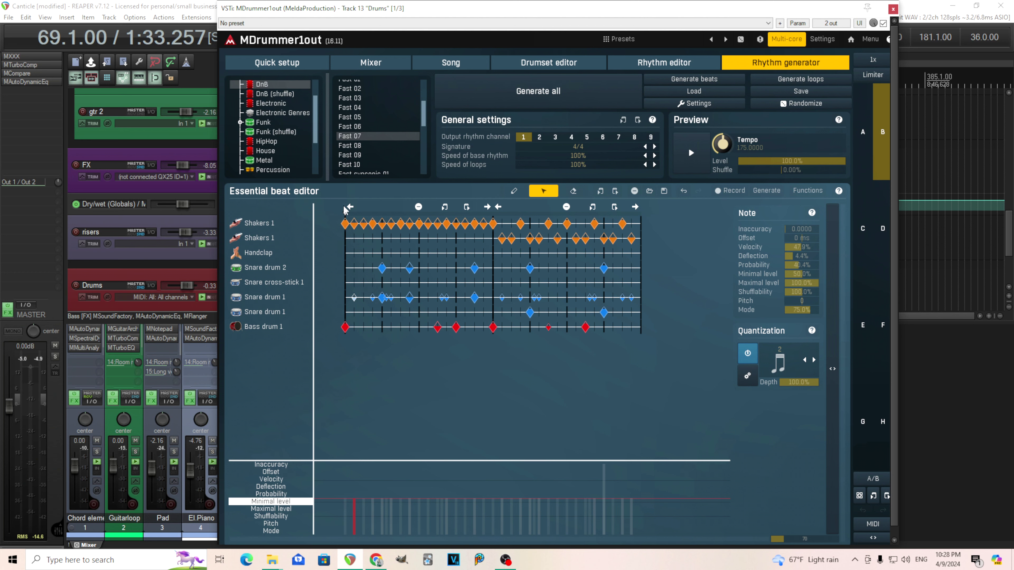
pyautogui.rightClick(267, 301)
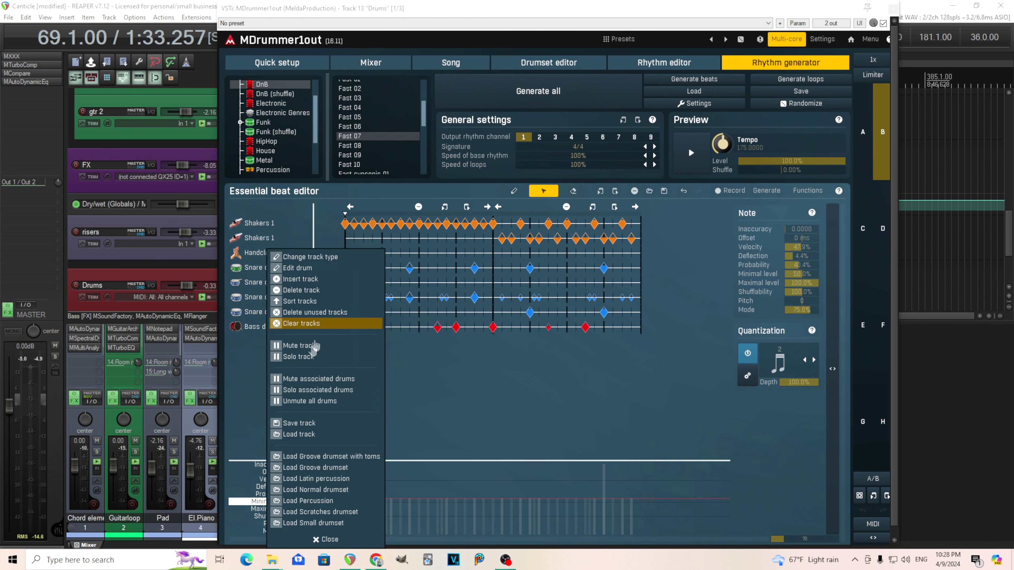
pyautogui.click(317, 356)
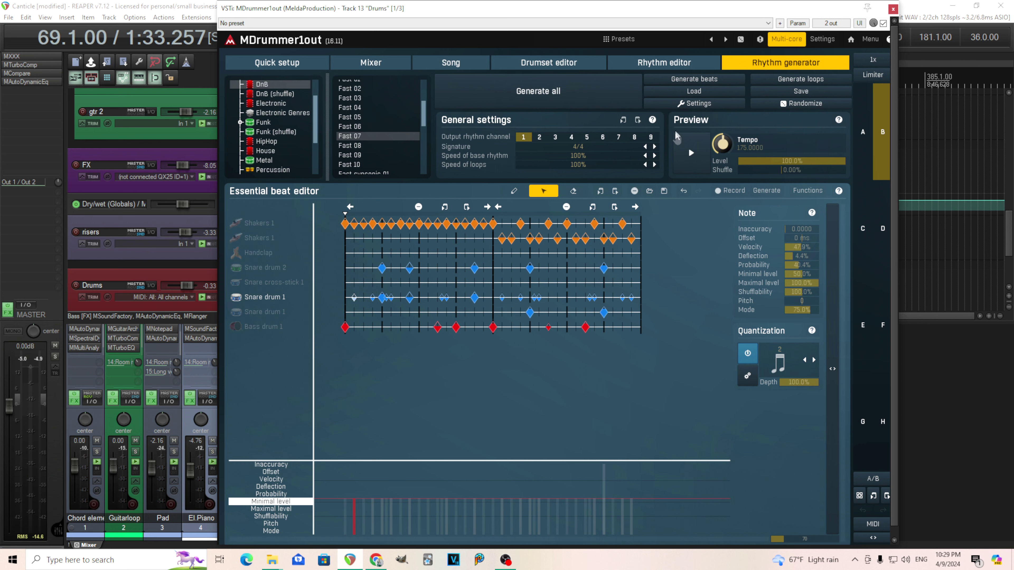
pyautogui.click(691, 155)
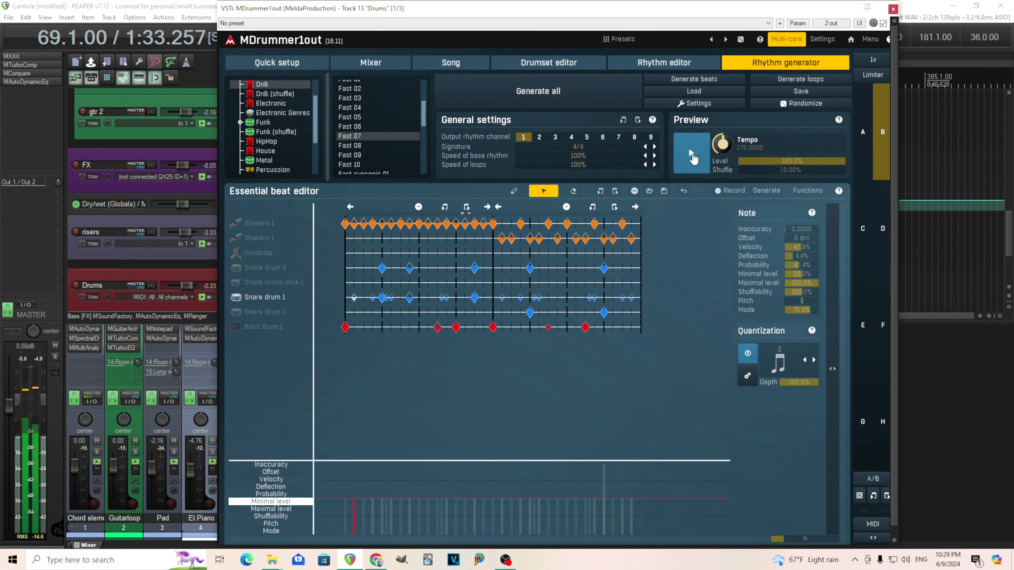
pyautogui.click(691, 156)
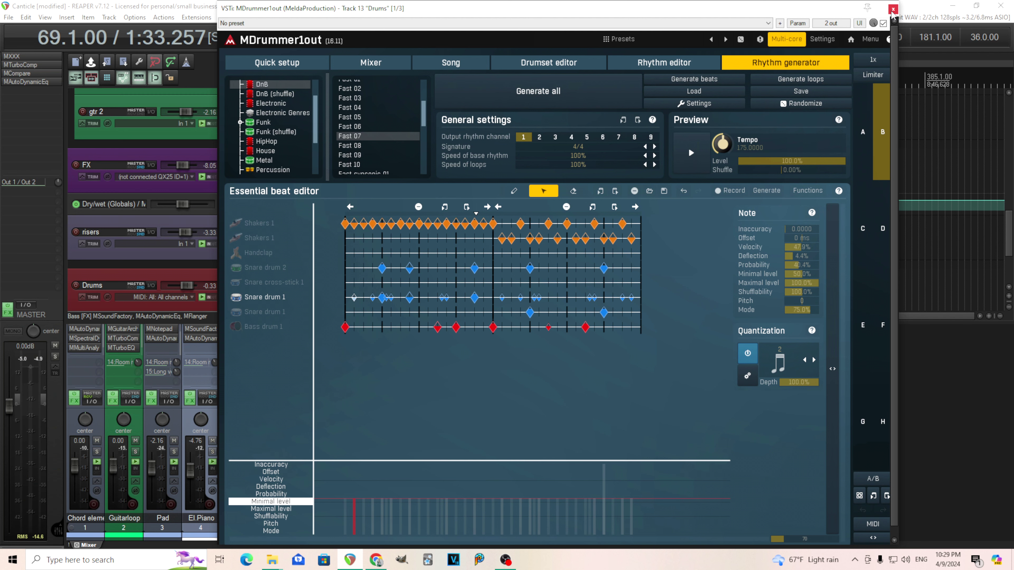
pyautogui.click(635, 70)
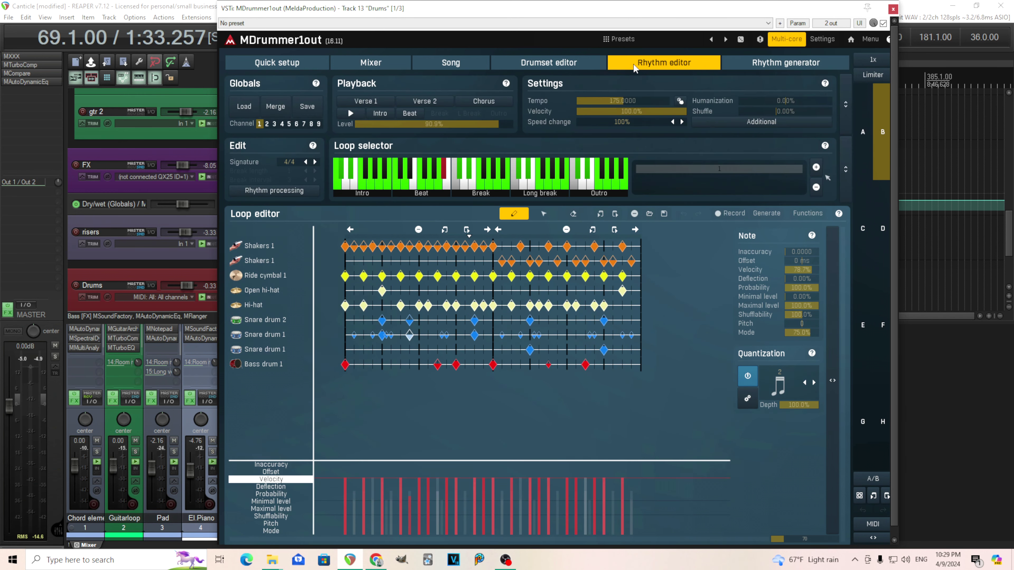
pyautogui.click(892, 9)
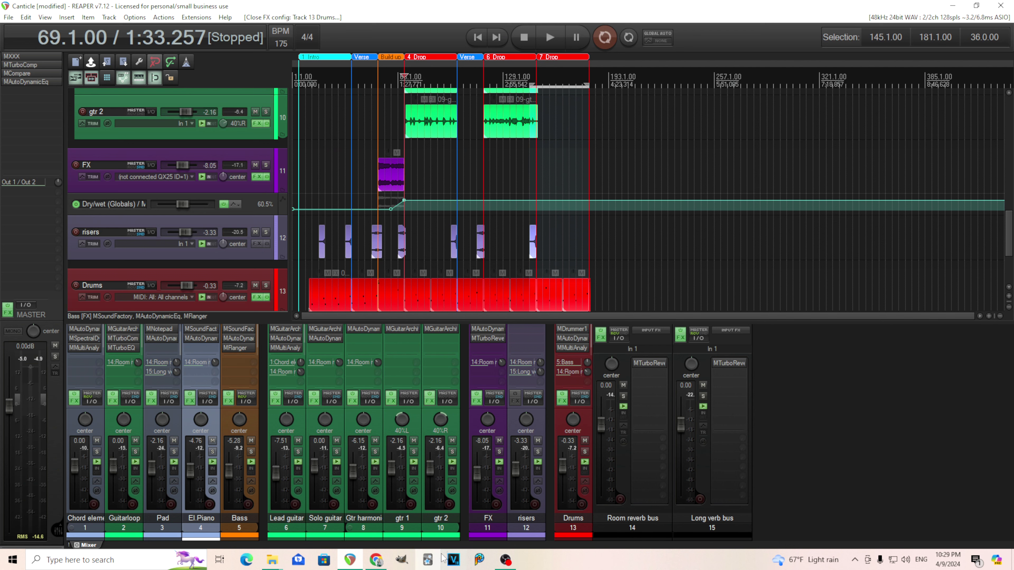
# - Solo the risers track and play its item at bar 49
pyautogui.click(535, 533)
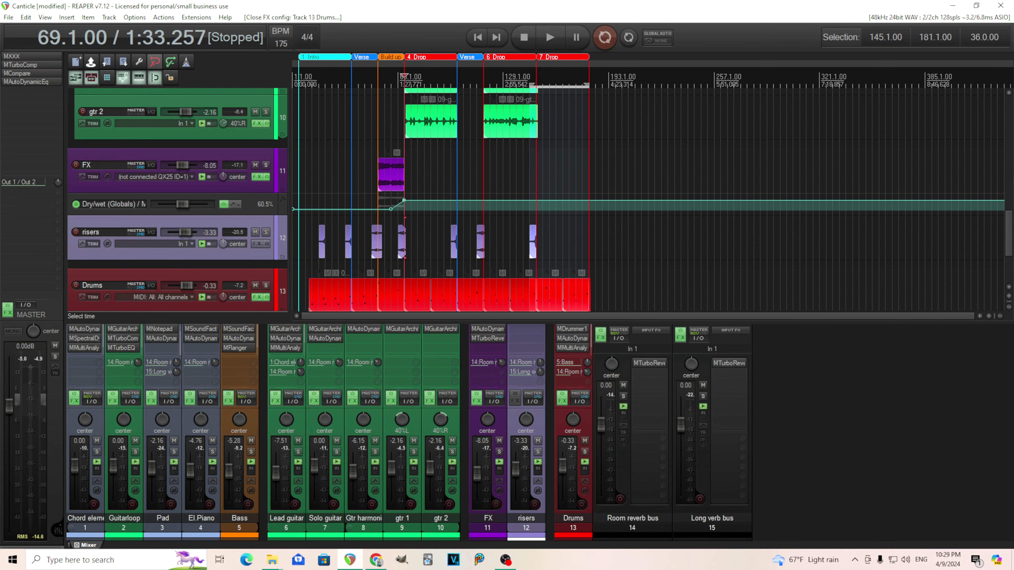
pyautogui.scroll(-3, 994, 221)
pyautogui.scroll(3, 994, 220)
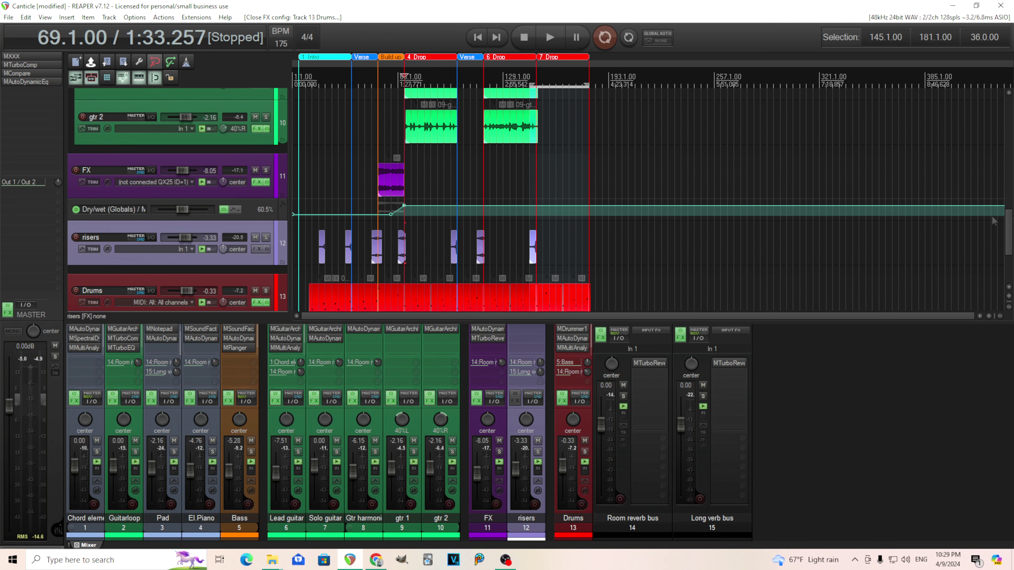
pyautogui.click(375, 256)
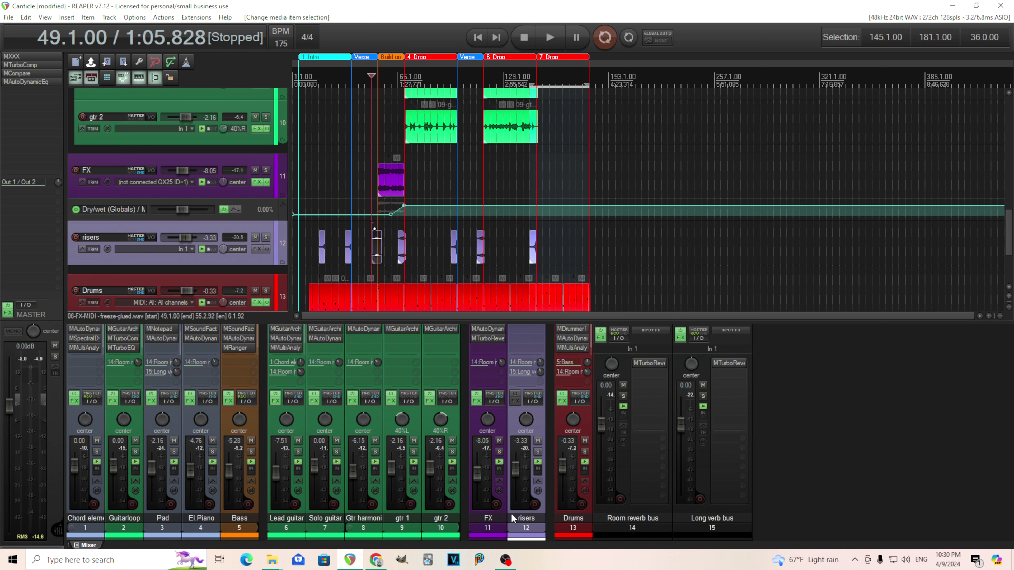
pyautogui.click(537, 453)
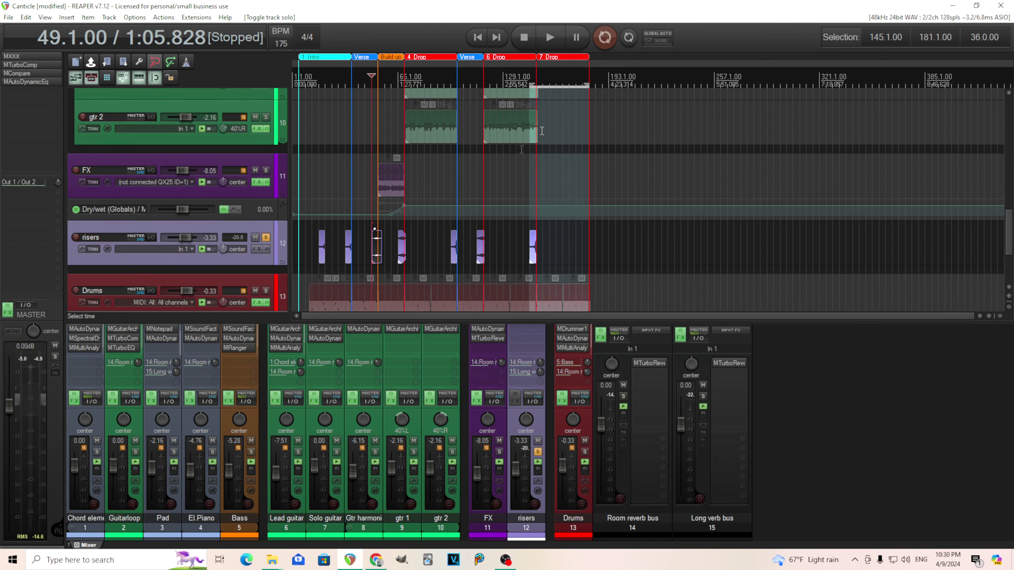
pyautogui.click(546, 40)
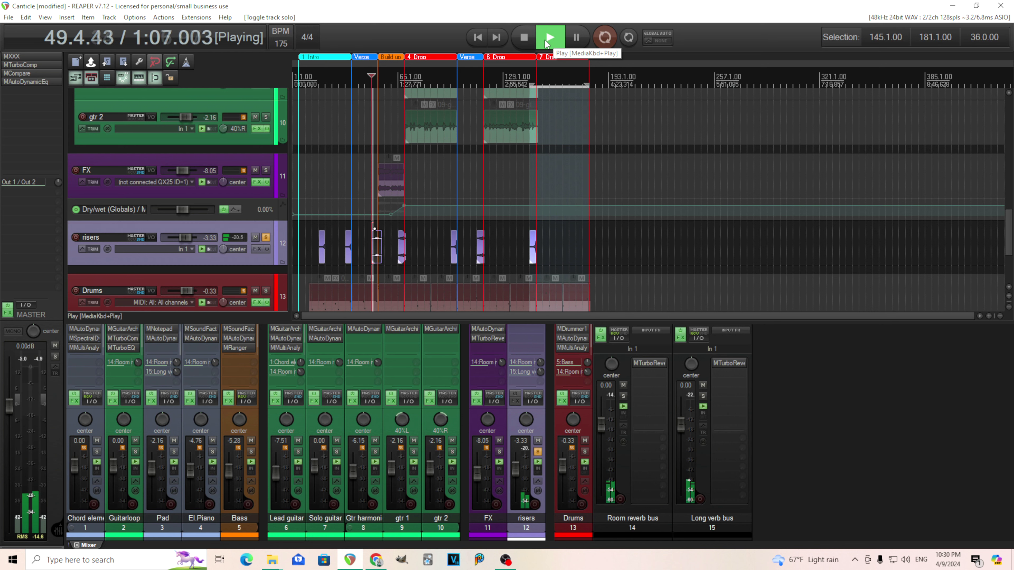
pyautogui.click(525, 36)
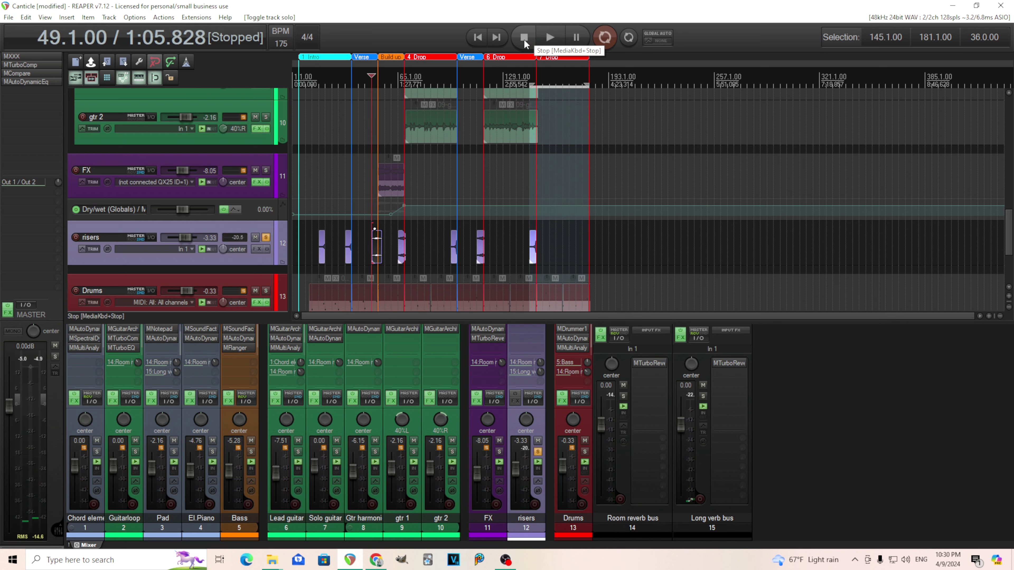
# - Play the risers items at bars 65 and 33, then unsolo the track
pyautogui.click(403, 262)
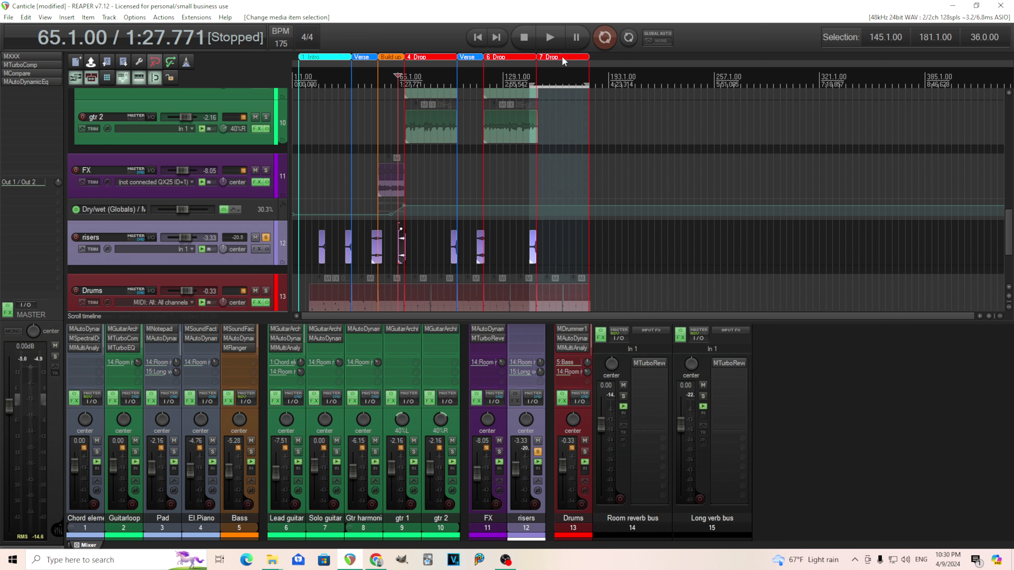
pyautogui.click(557, 47)
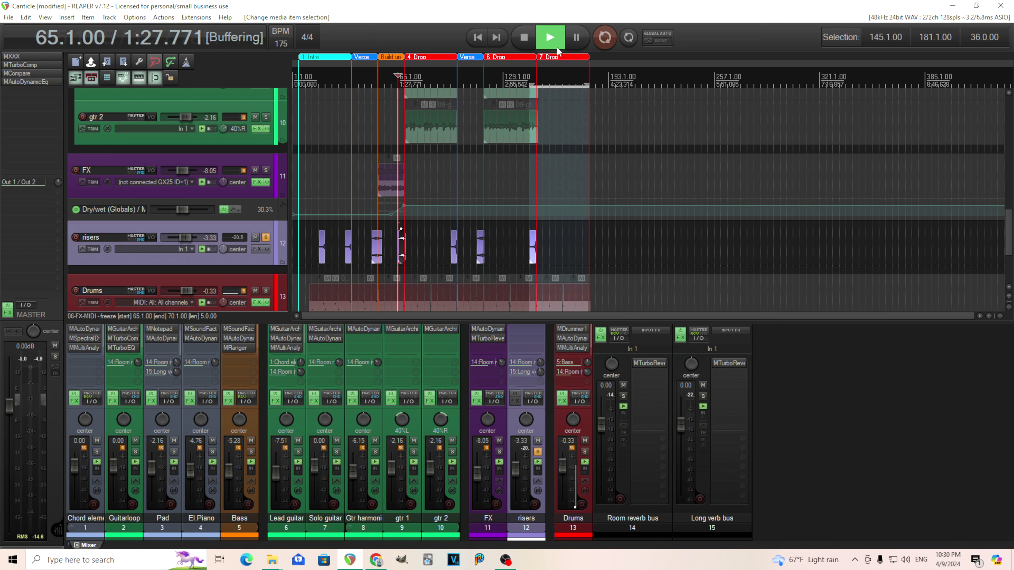
pyautogui.click(531, 43)
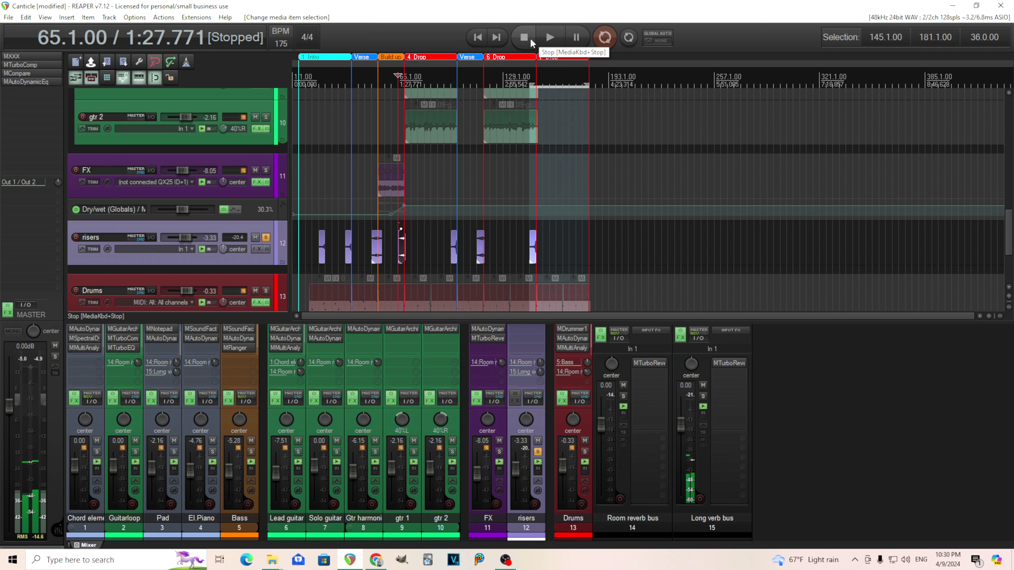
pyautogui.click(344, 257)
pyautogui.click(544, 36)
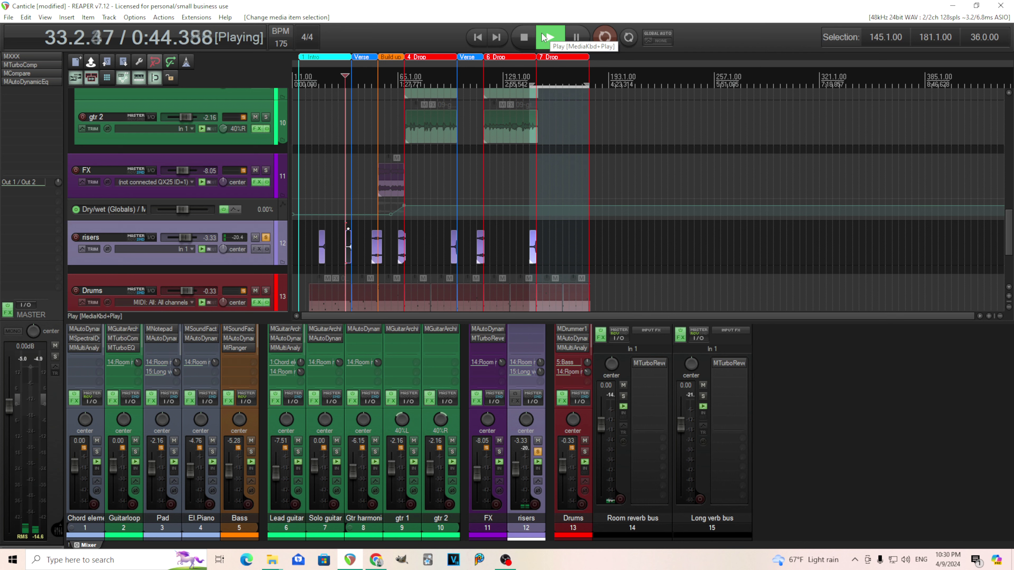
pyautogui.click(524, 37)
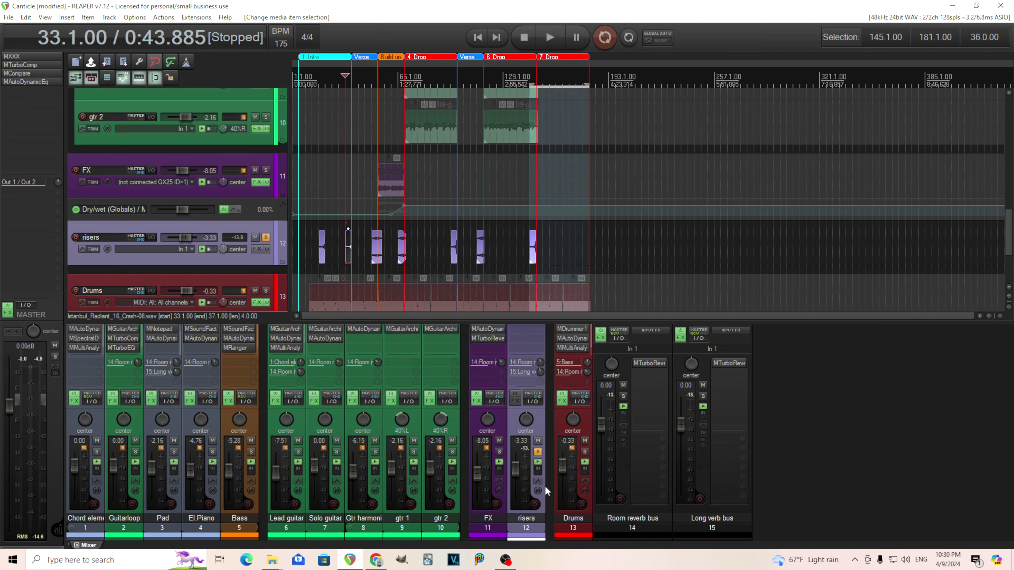
pyautogui.click(537, 452)
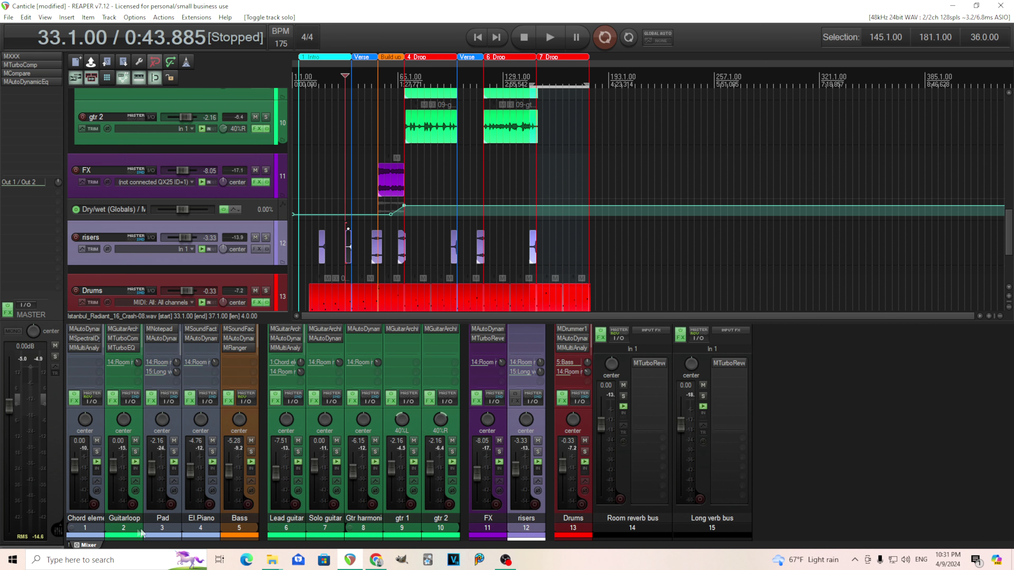
# - Select the Chord elements, Guitarloop, Pad, El.Piano and Bass tracks in turn, ending on Chord elements
pyautogui.click(97, 533)
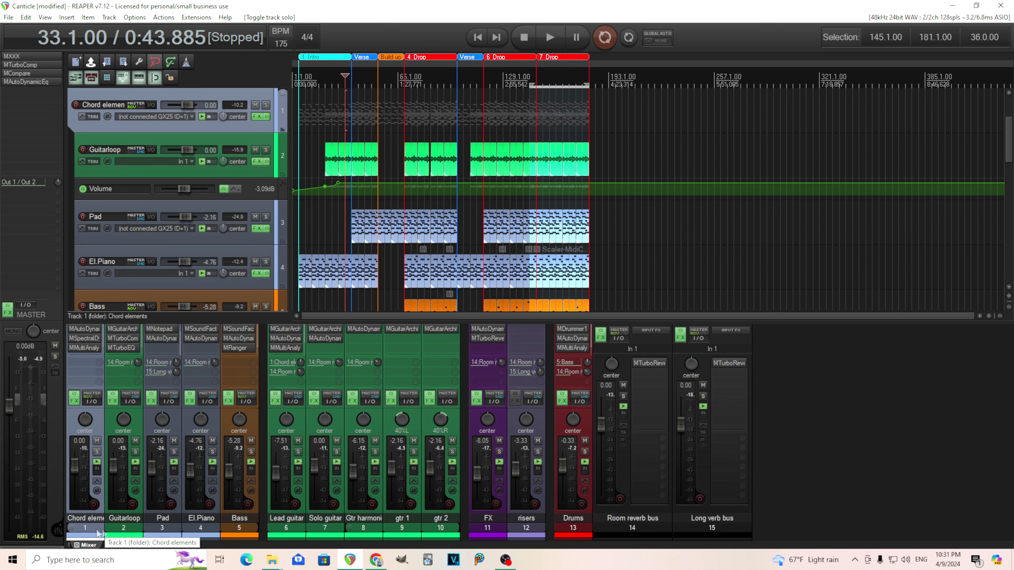
pyautogui.click(123, 532)
pyautogui.click(162, 532)
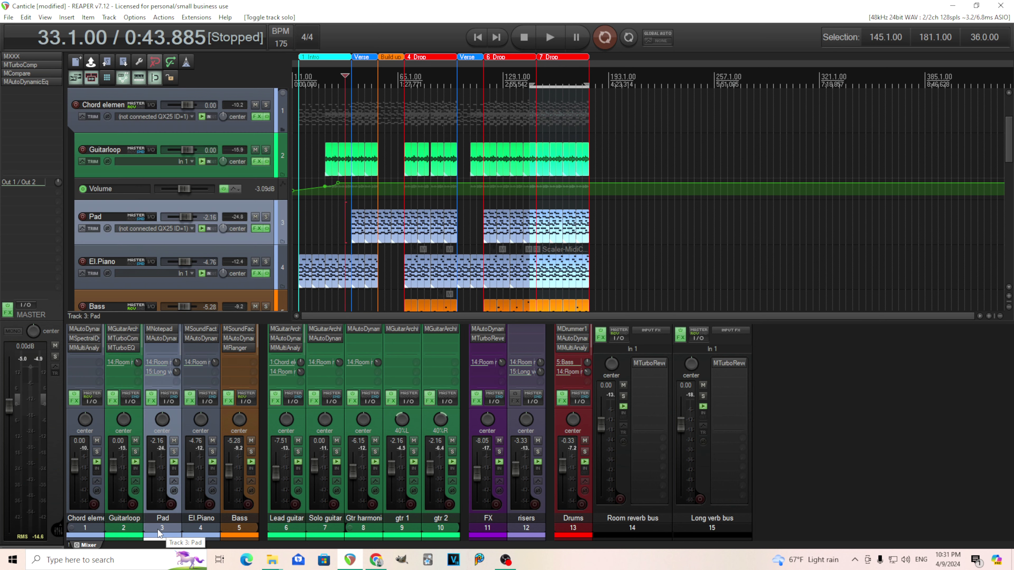
pyautogui.click(199, 532)
pyautogui.click(239, 533)
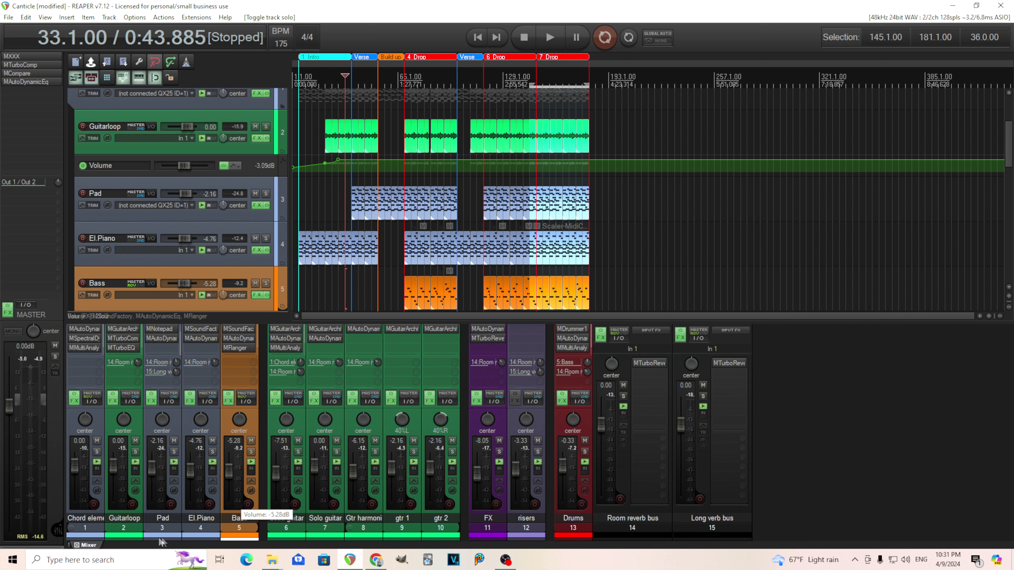
pyautogui.click(85, 529)
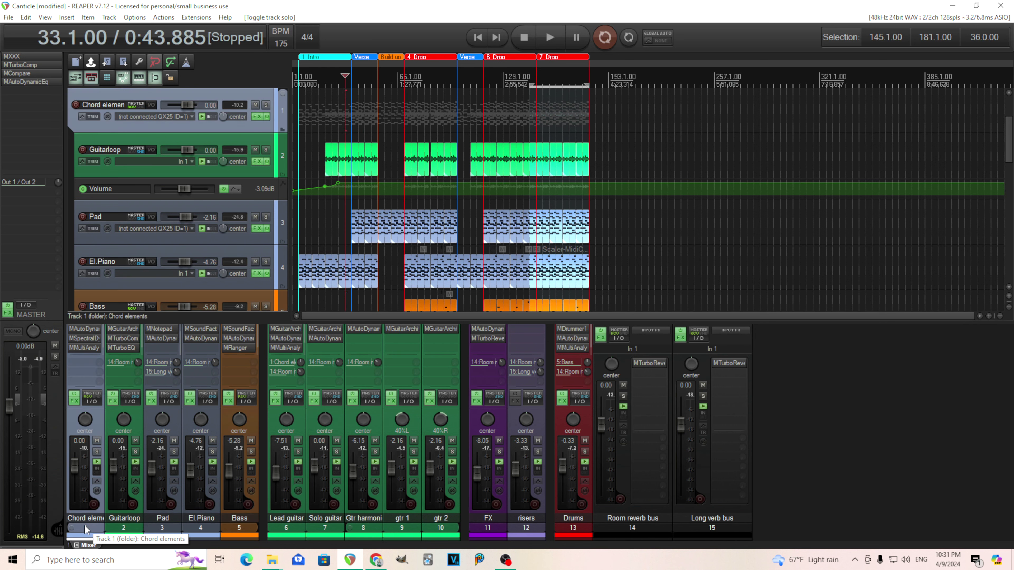
# - Close Chord elements' MAutoDynamicEq and show its MSpectralDynamics with Processor 1 at -54.9 dB
pyautogui.click(84, 329)
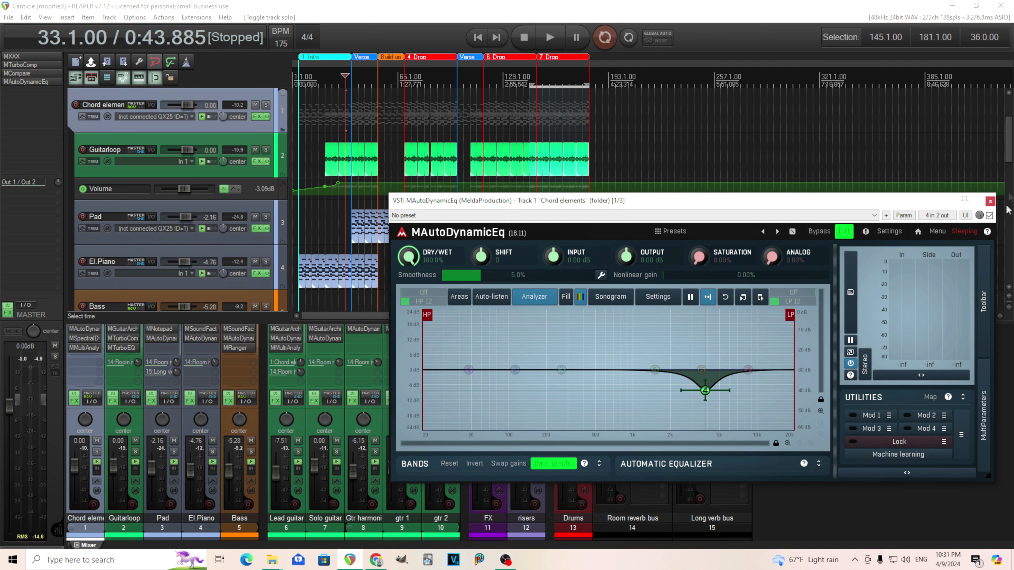
pyautogui.click(990, 201)
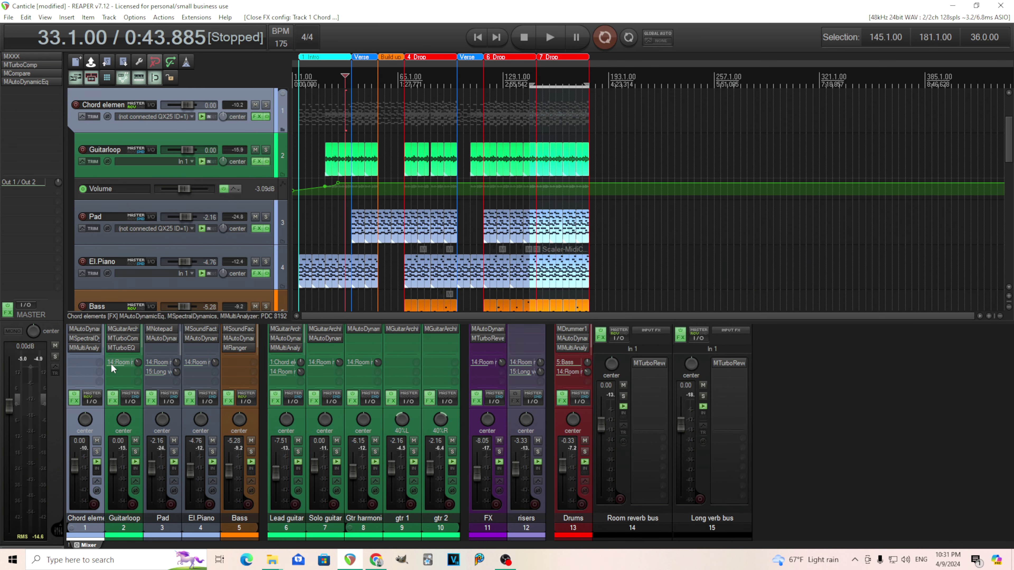
pyautogui.click(82, 338)
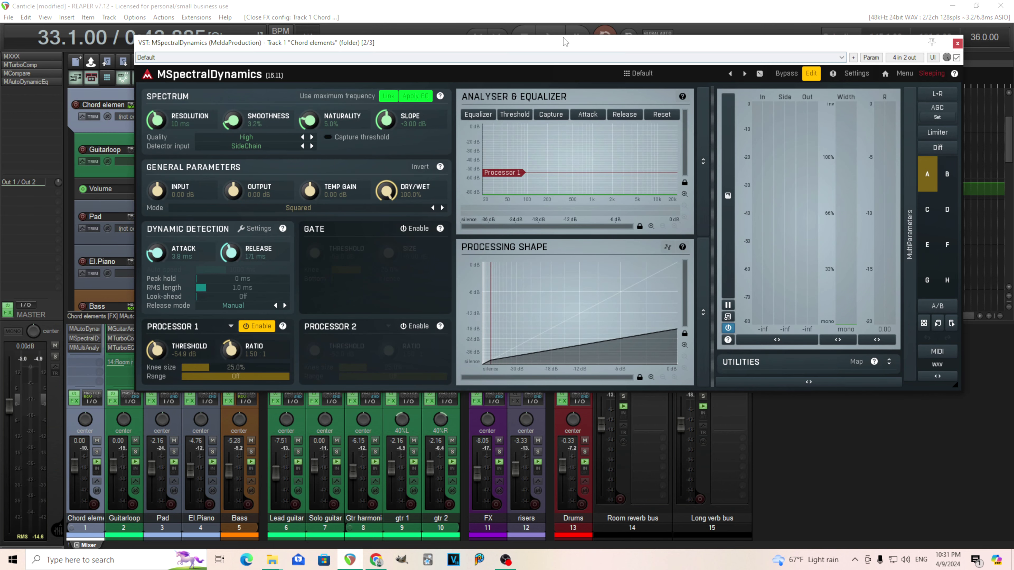
# - Play the Chord elements track through MSpectralDynamics starting from bar 37
pyautogui.moveTo(565, 42); pyautogui.dragTo(614, 155)
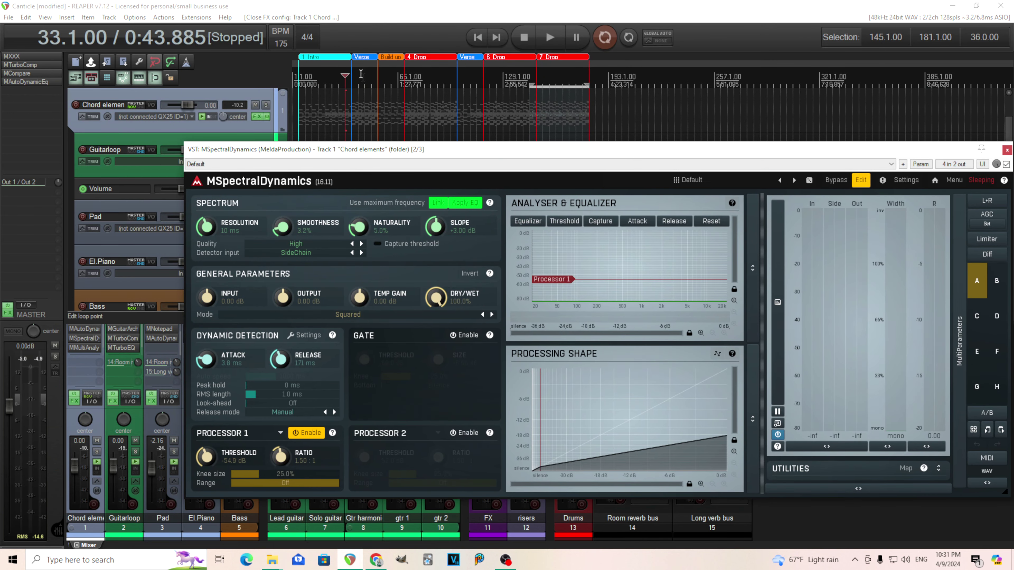
pyautogui.click(352, 75)
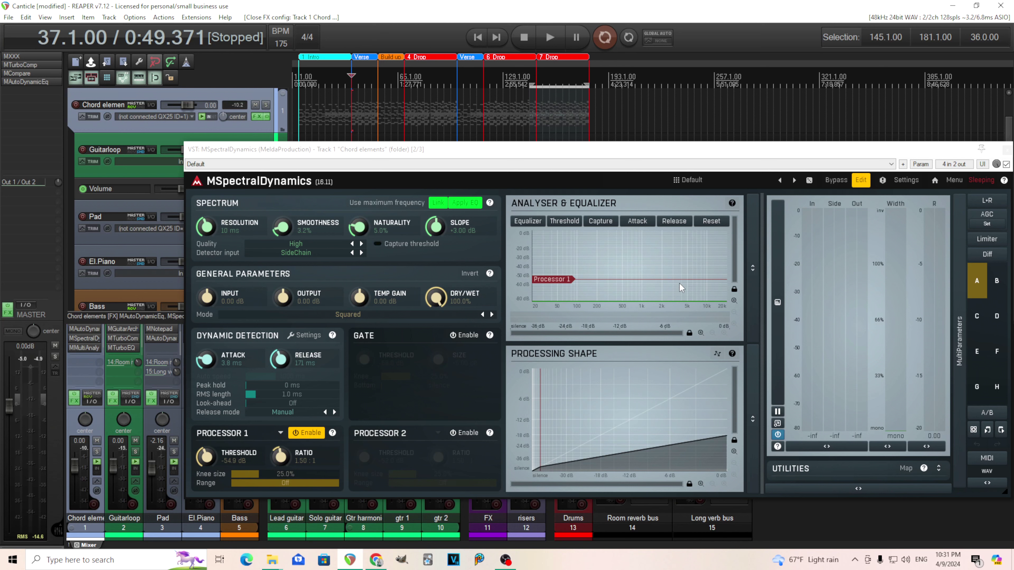
pyautogui.click(549, 37)
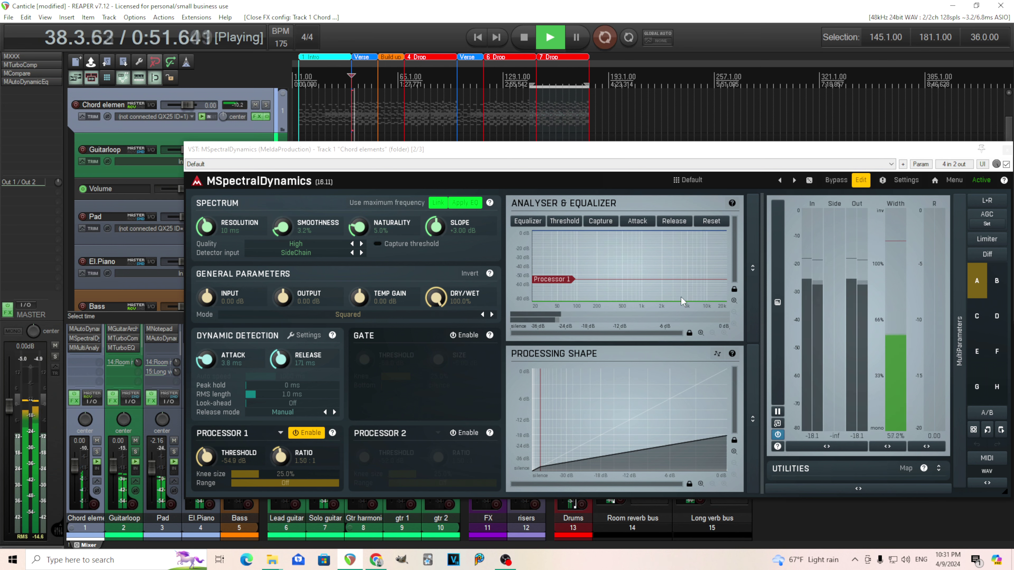
pyautogui.click(524, 37)
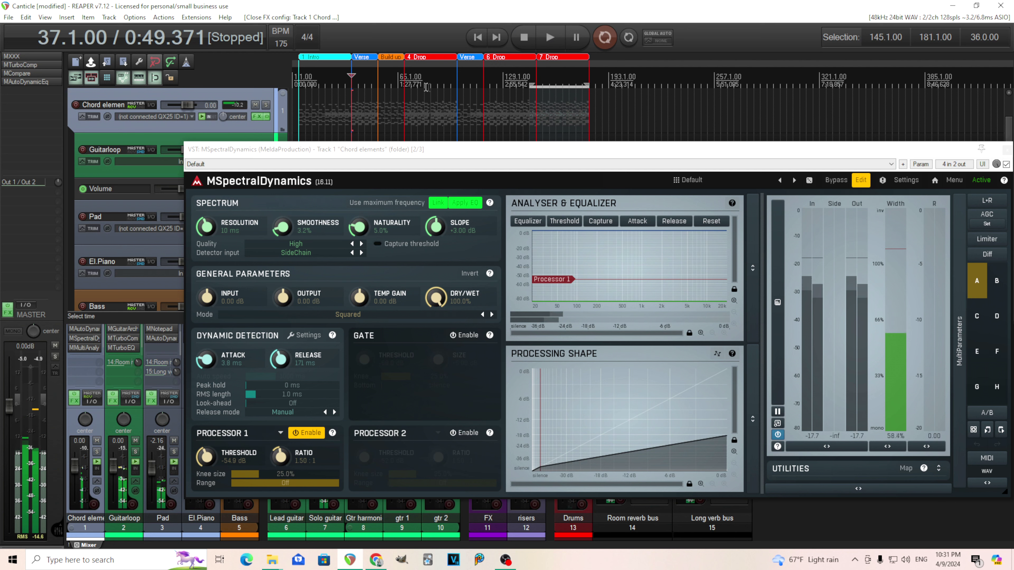
# - Play from bar 69, stop, and close the MSpectralDynamics window
pyautogui.click(404, 79)
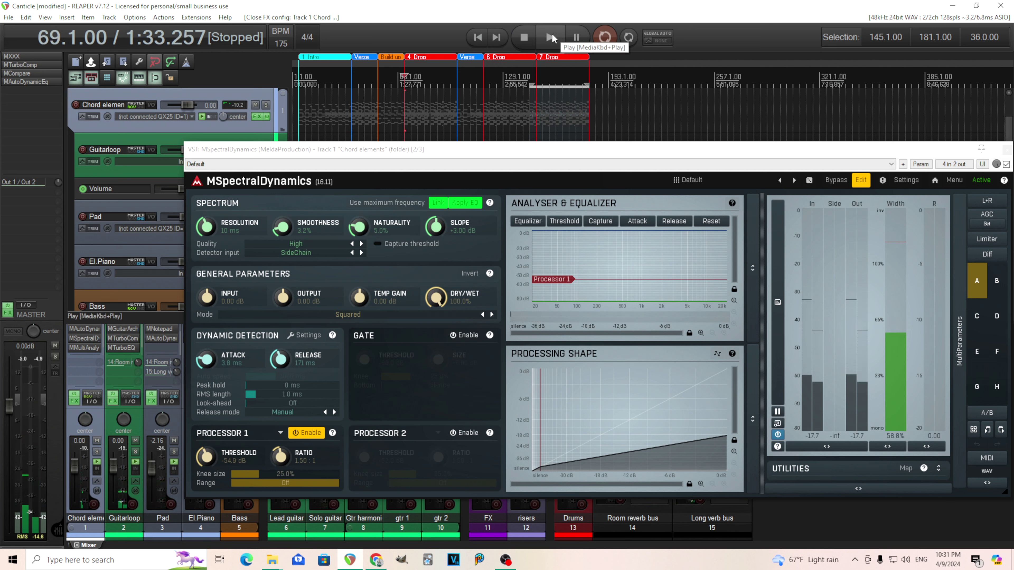
pyautogui.click(551, 37)
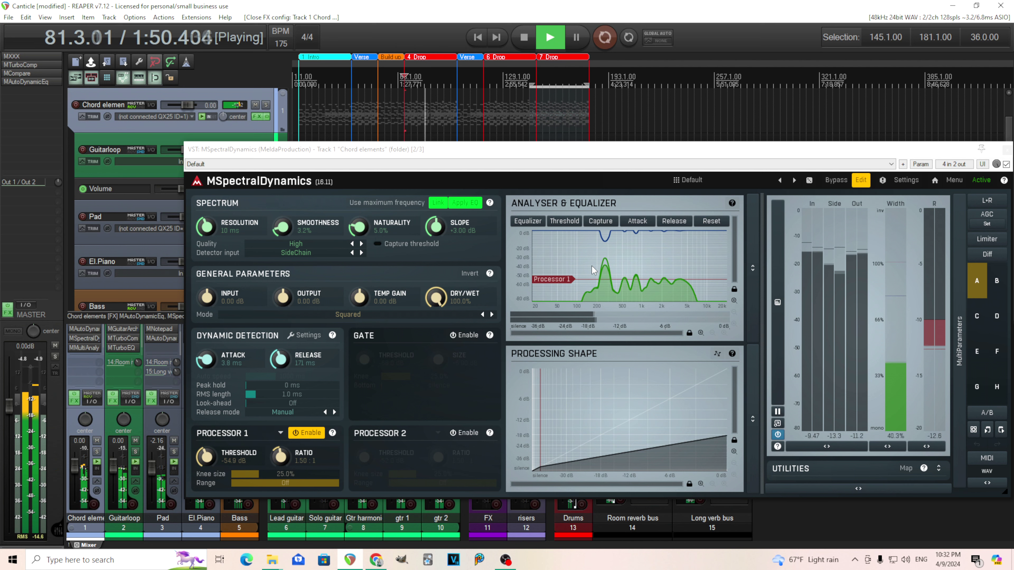
pyautogui.click(525, 36)
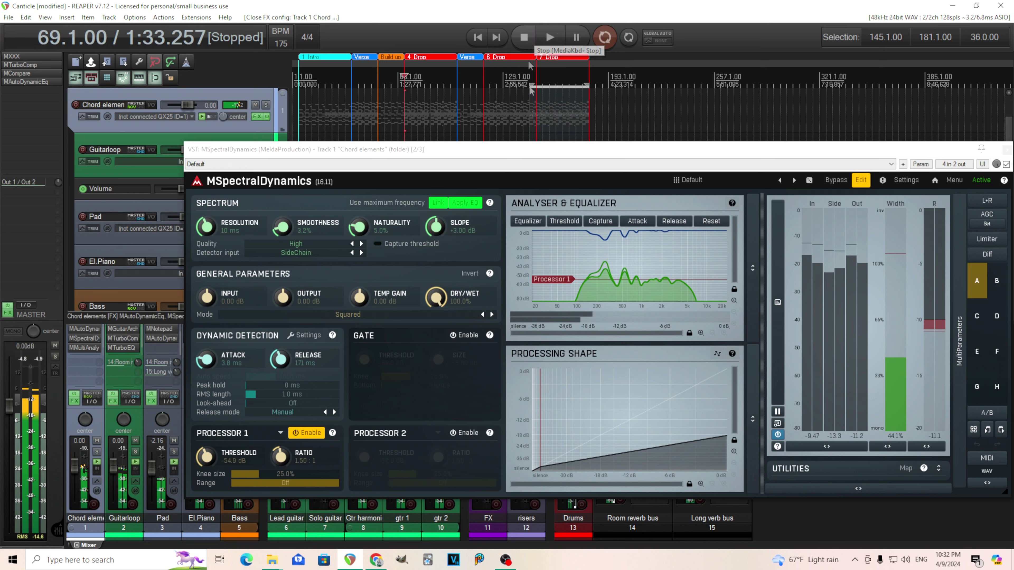
pyautogui.click(1007, 151)
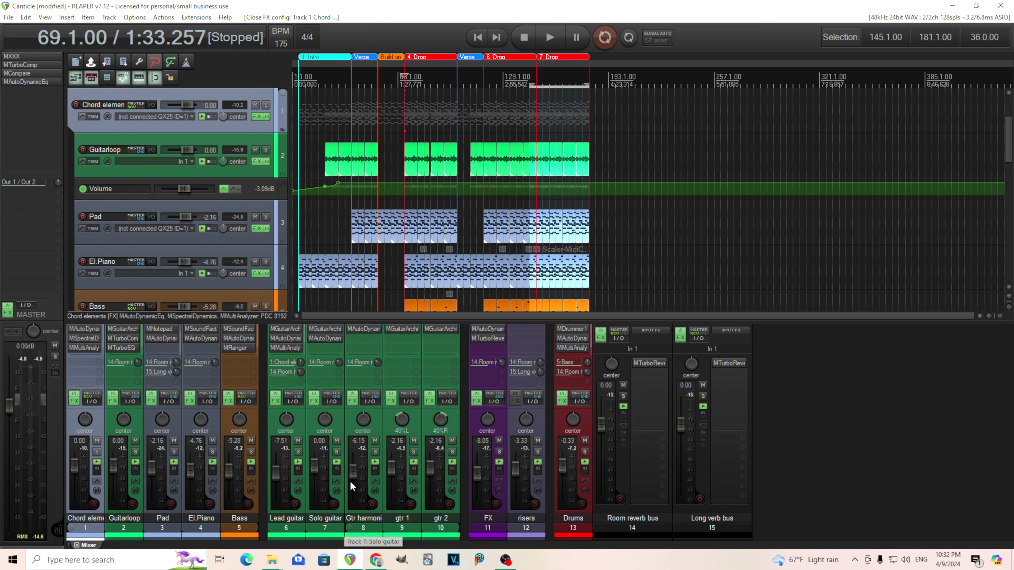
pyautogui.click(375, 451)
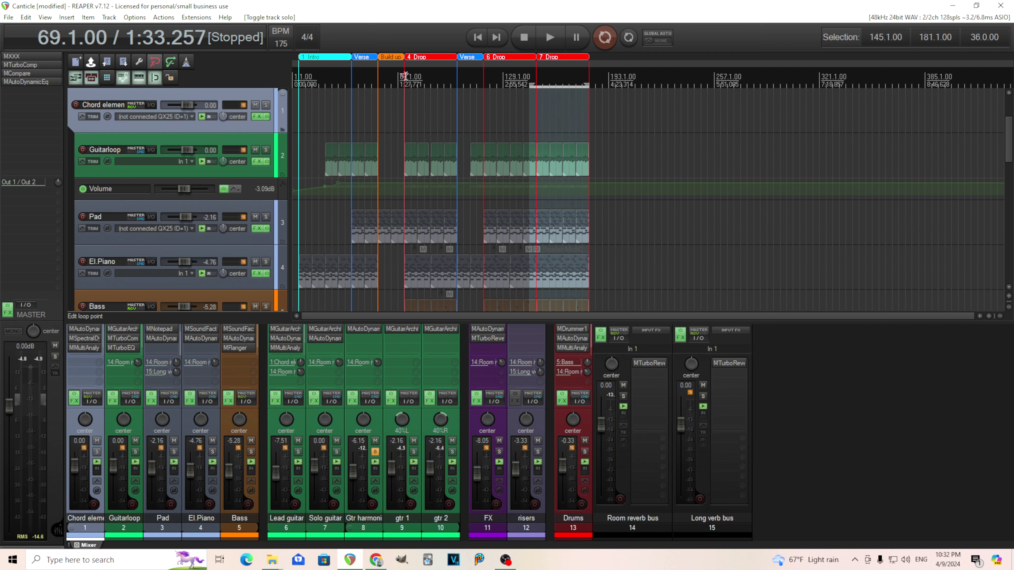
pyautogui.click(394, 328)
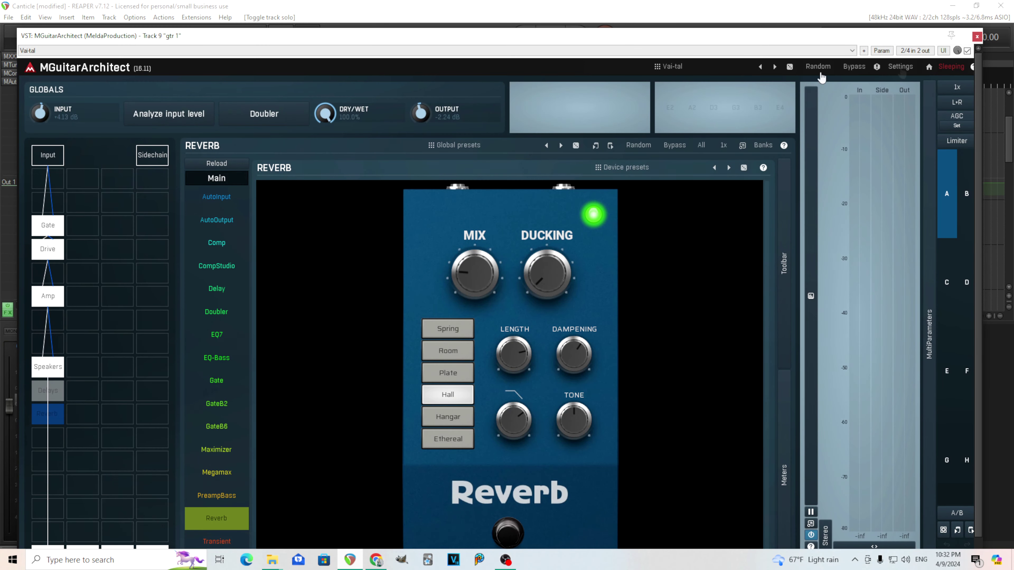
pyautogui.click(976, 37)
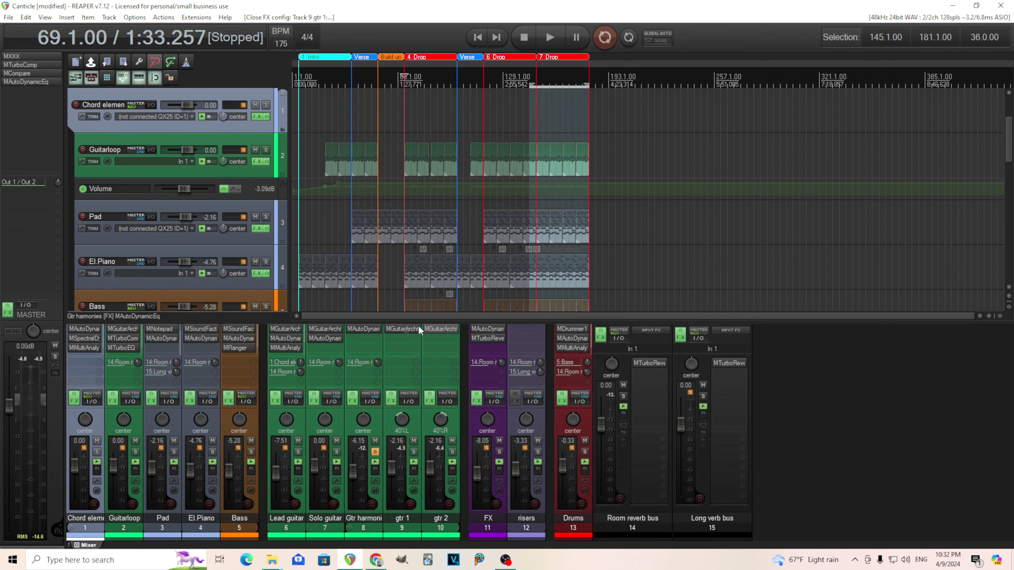
pyautogui.click(359, 328)
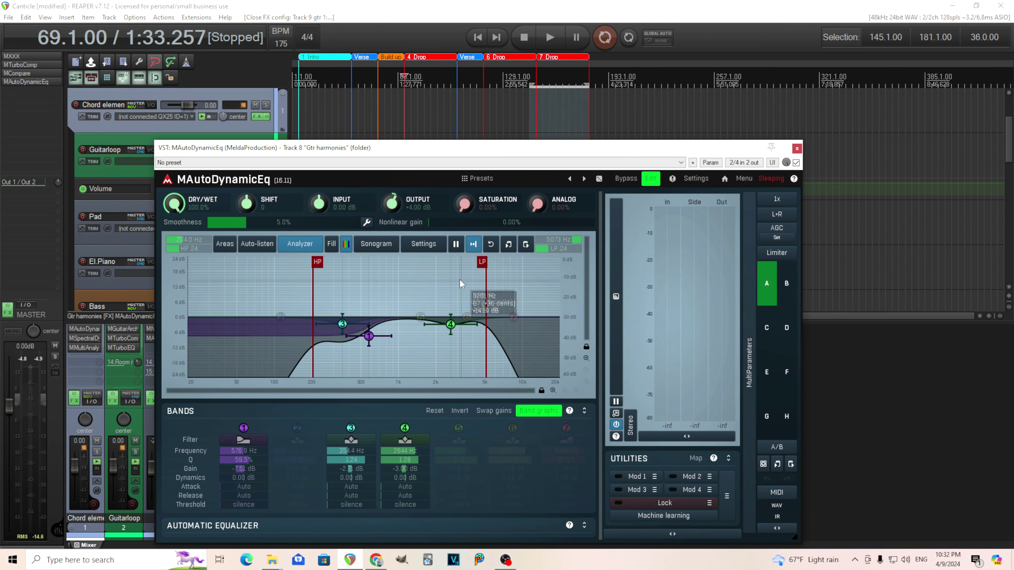
pyautogui.click(797, 149)
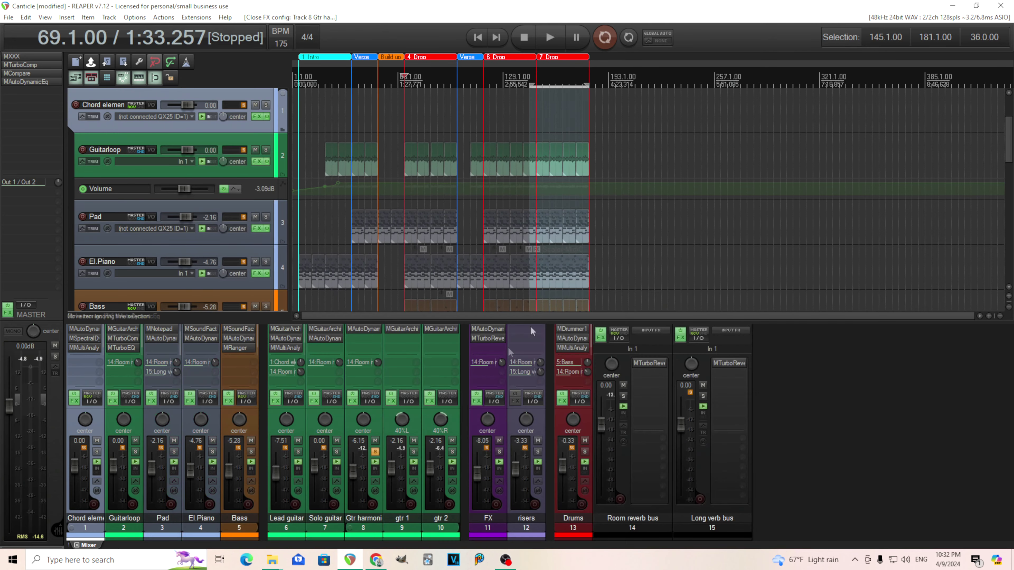
pyautogui.click(297, 452)
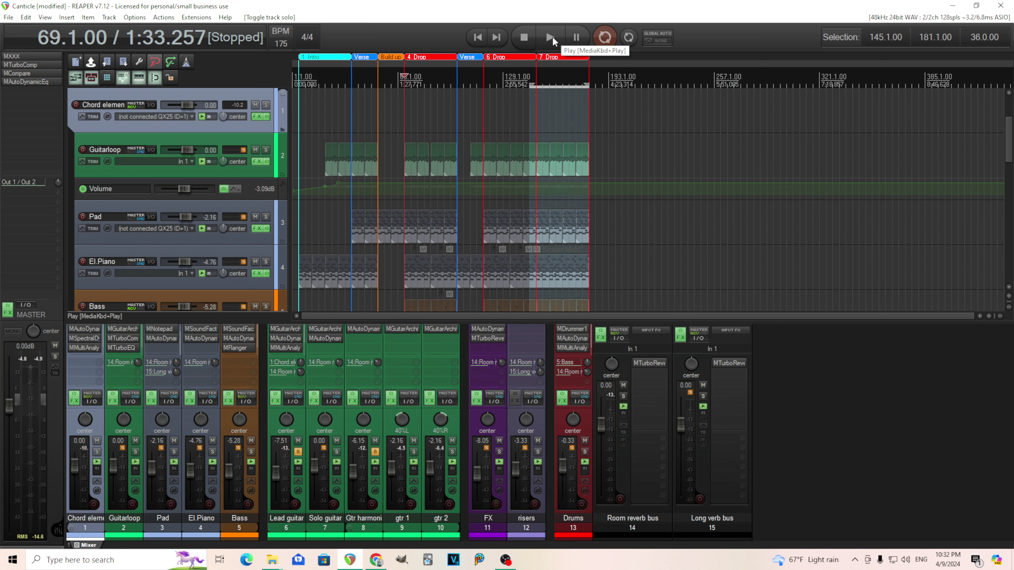
pyautogui.click(551, 39)
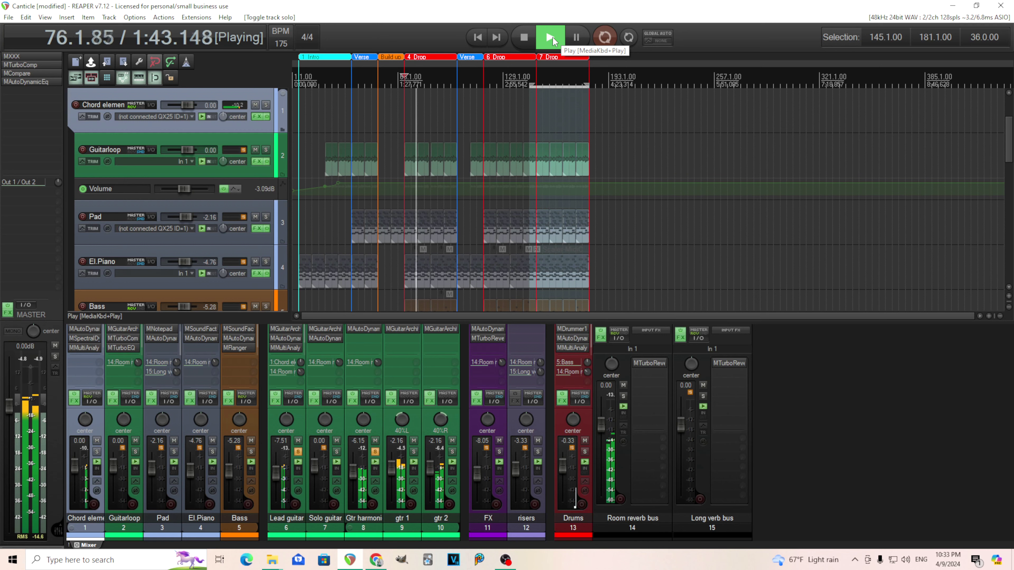
pyautogui.click(524, 37)
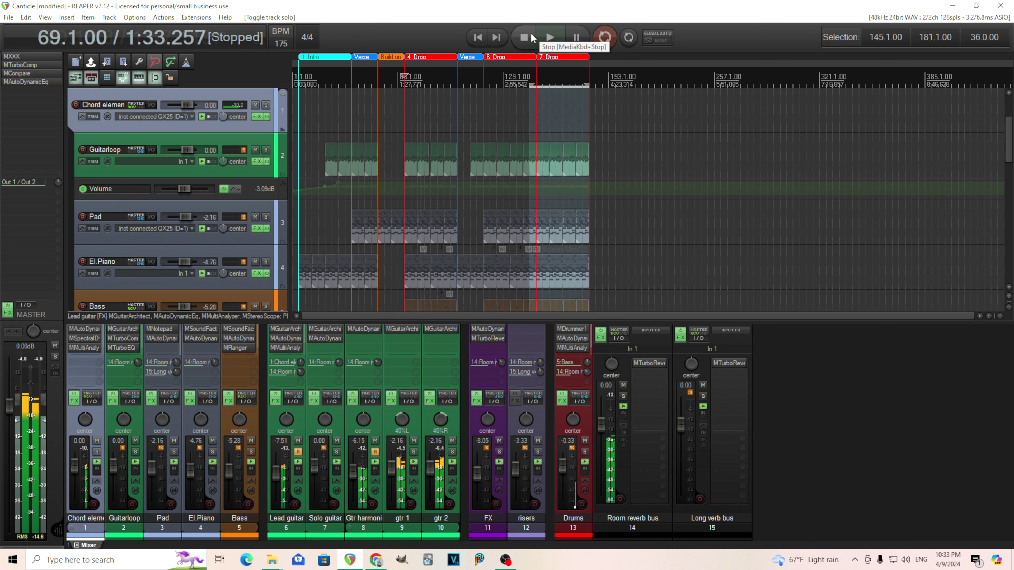
pyautogui.click(298, 451)
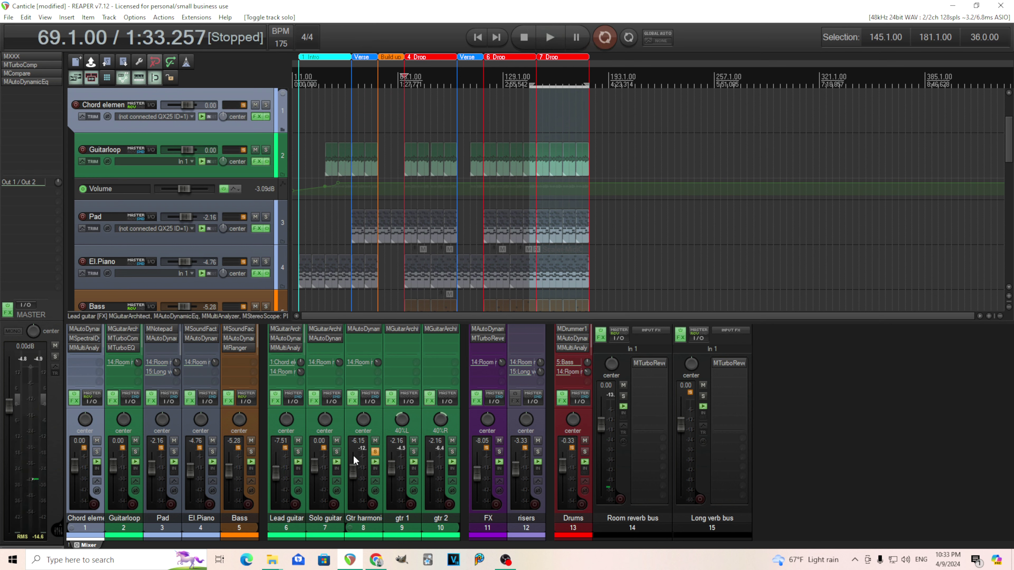
pyautogui.click(375, 451)
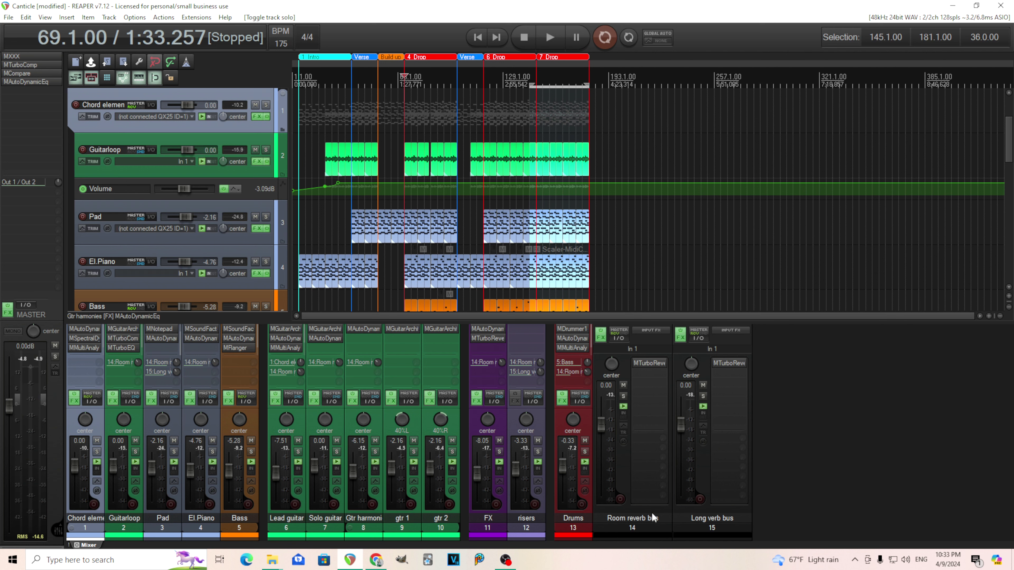
pyautogui.click(643, 365)
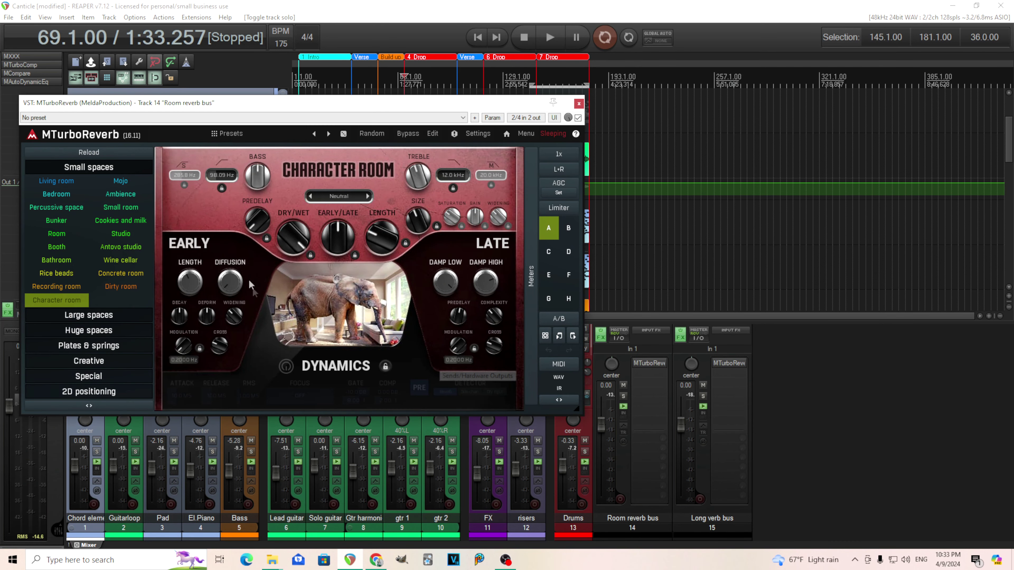
pyautogui.click(623, 396)
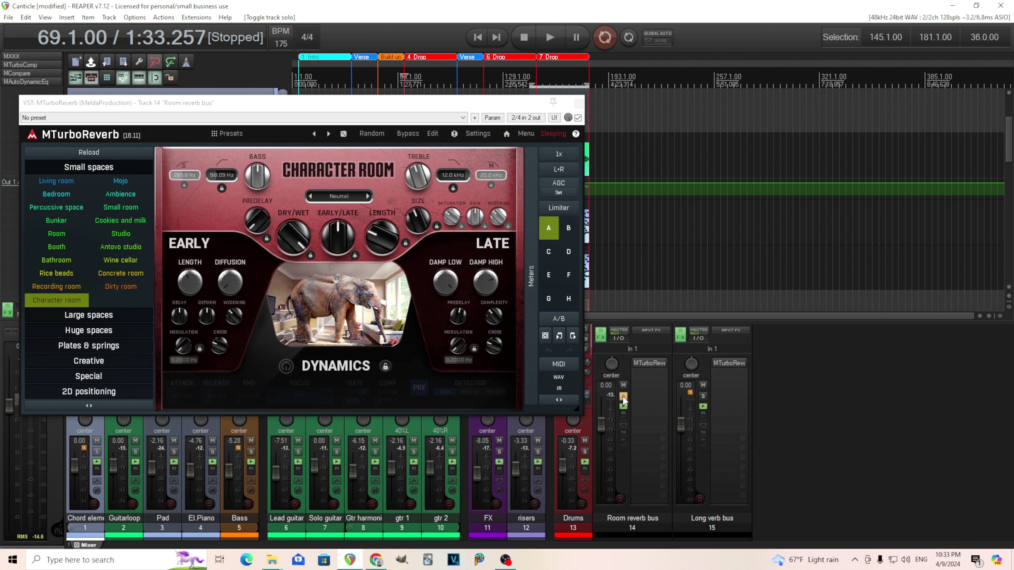
pyautogui.click(549, 42)
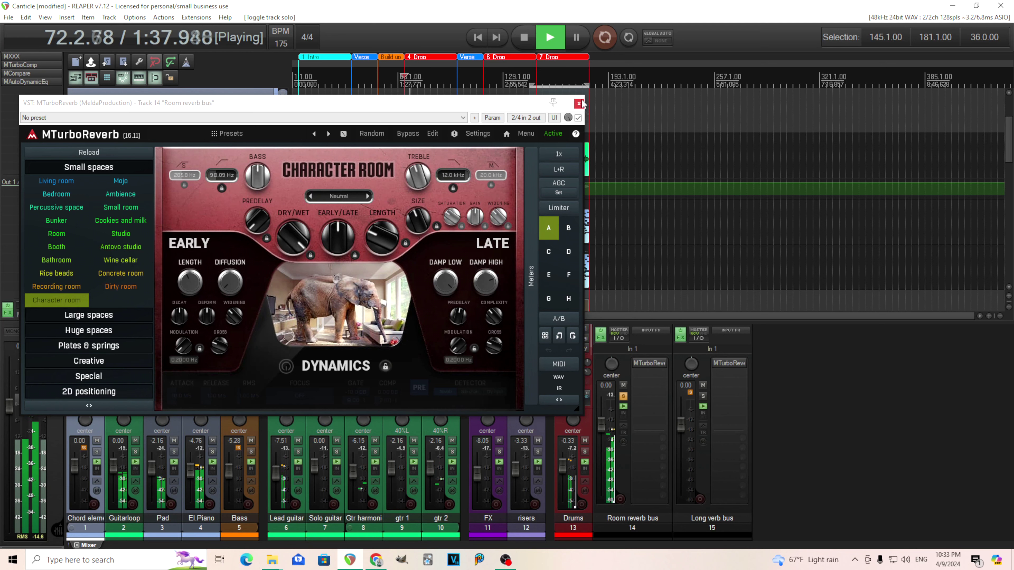
pyautogui.click(526, 38)
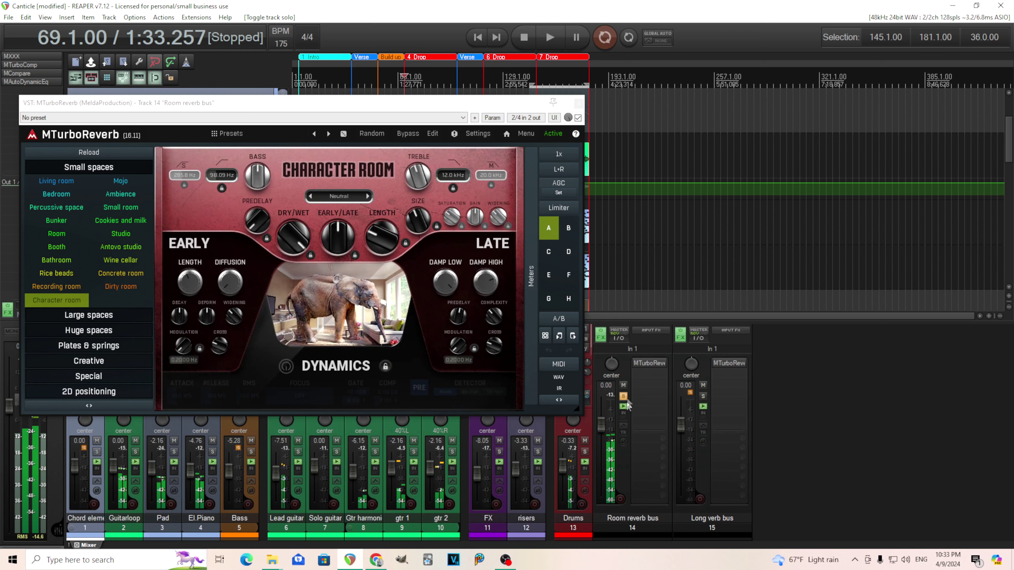
pyautogui.click(578, 103)
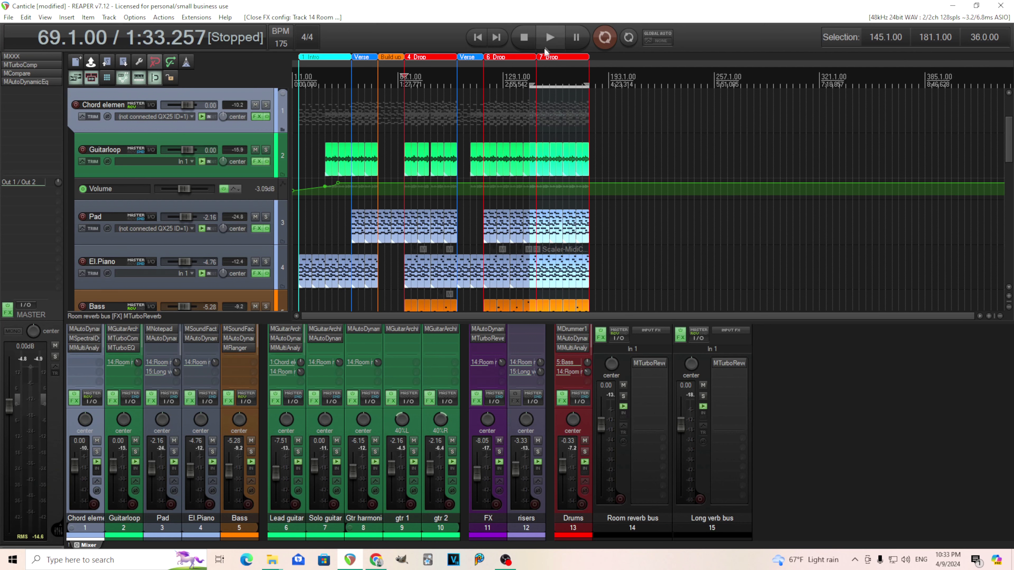
# - Play from bar 69 with the Long verb bus soloed, then stop and unsolo it
pyautogui.click(549, 37)
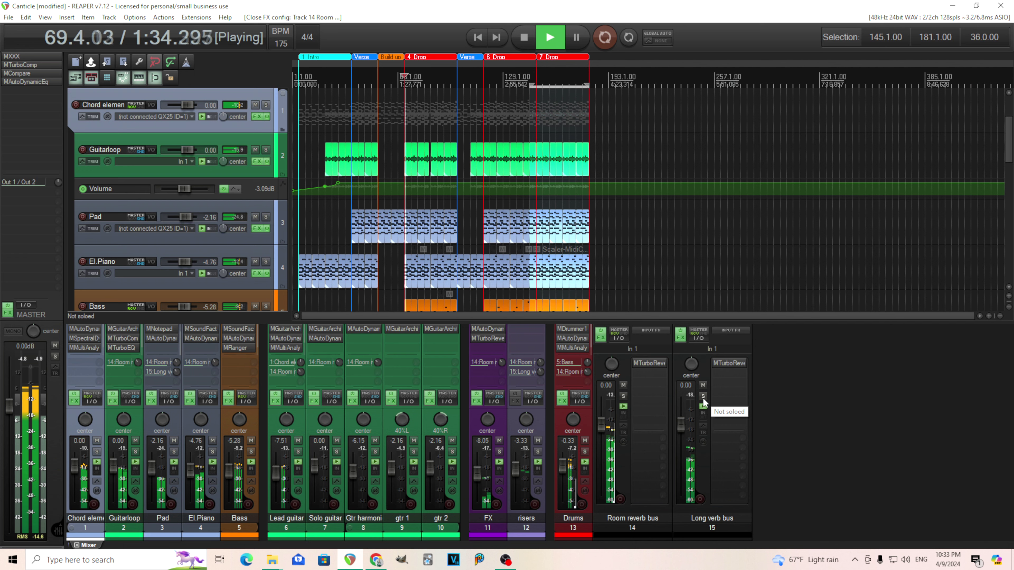
pyautogui.click(702, 396)
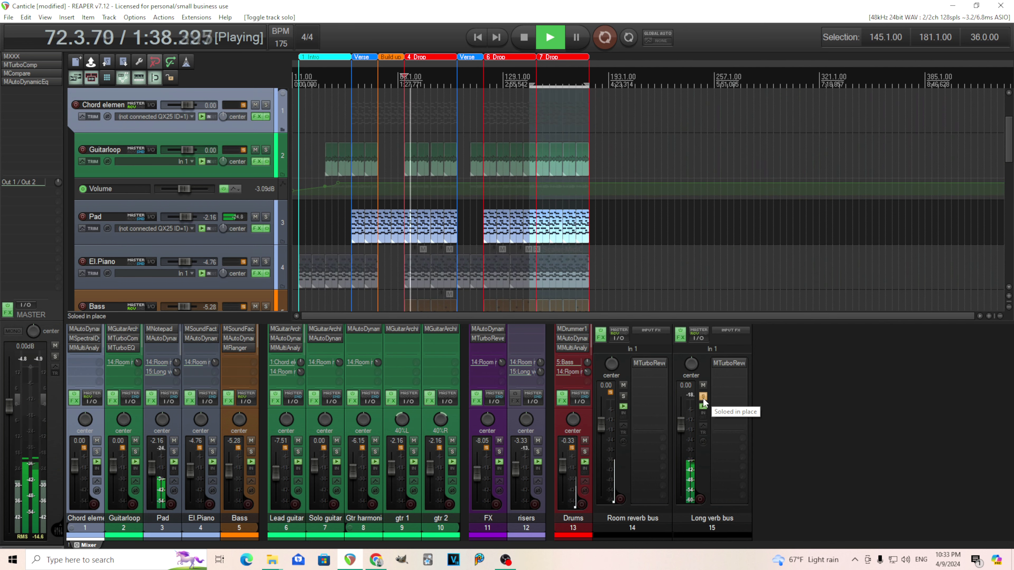
pyautogui.click(524, 39)
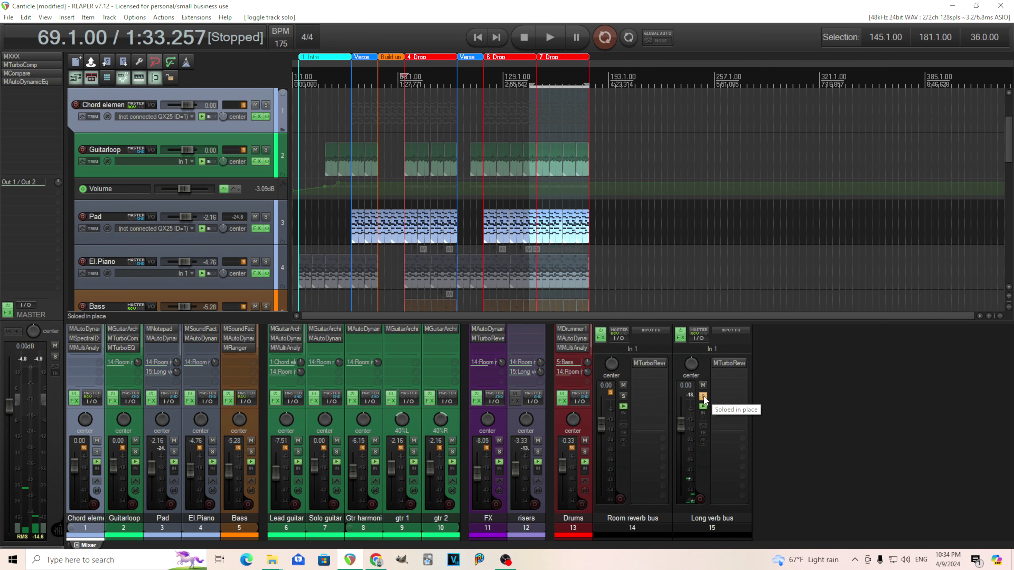
pyautogui.click(702, 396)
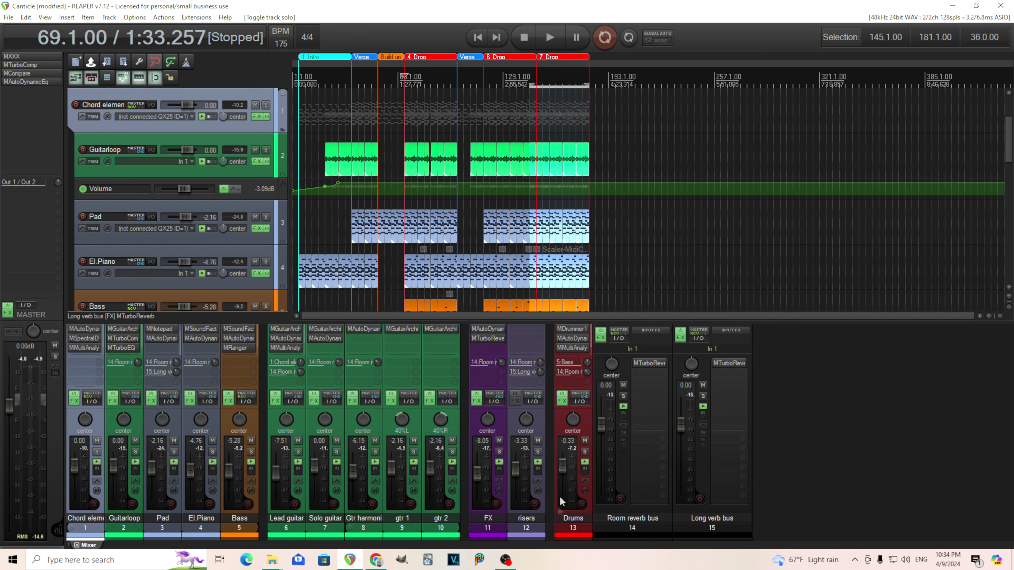
# - Play briefly with the Bass MAutoDynamicEq open, then show band 2: 150.4 Hz, -7.10 dB, 514 ms release
pyautogui.click(238, 339)
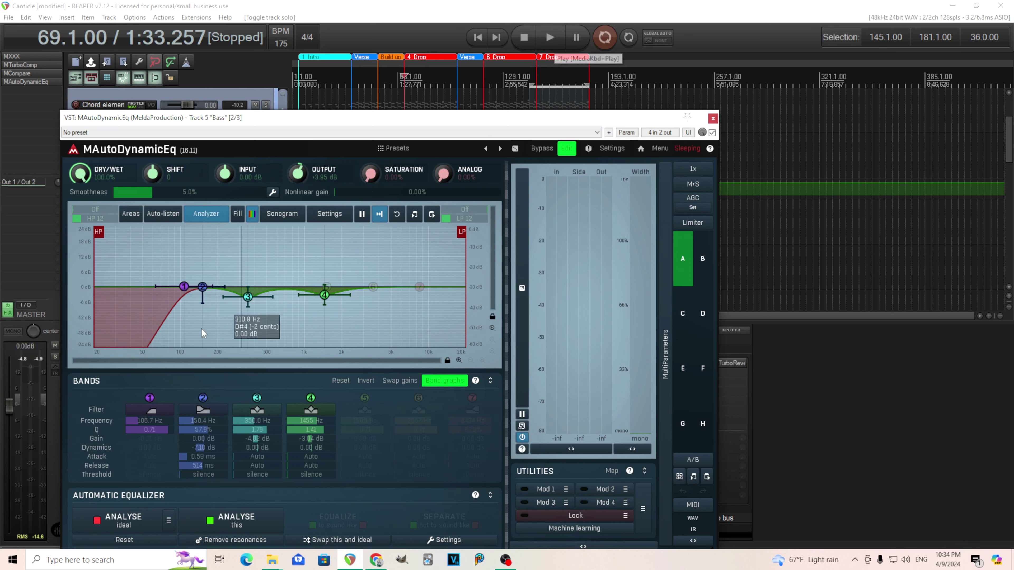
pyautogui.click(558, 42)
pyautogui.click(549, 37)
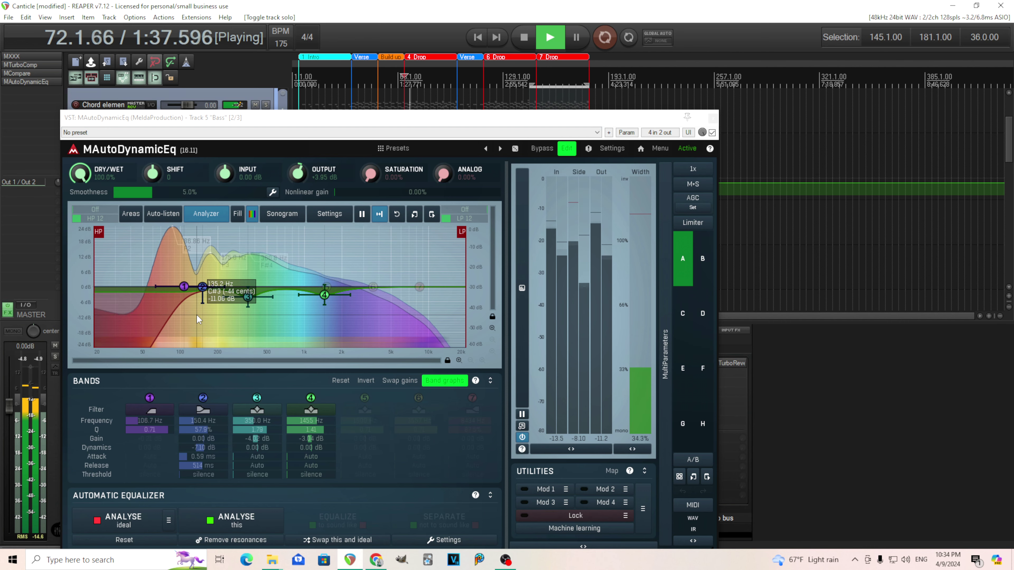
pyautogui.click(522, 38)
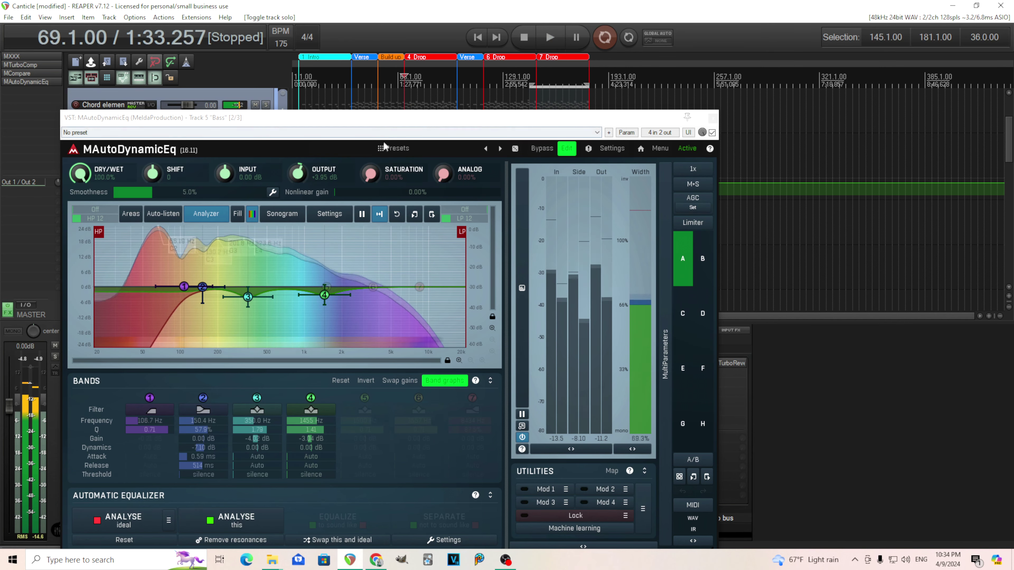
pyautogui.moveTo(388, 117); pyautogui.dragTo(648, 70)
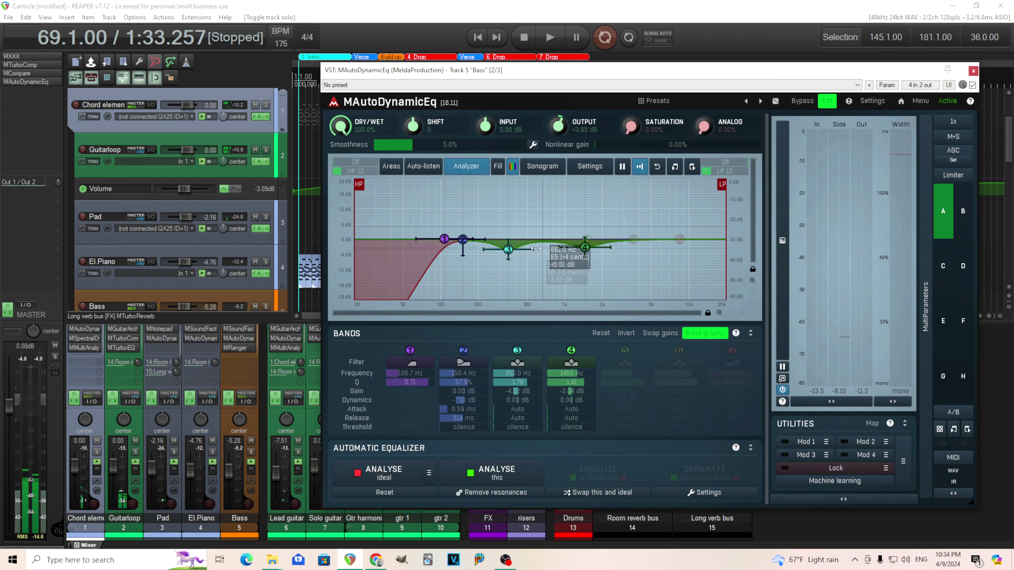
pyautogui.doubleClick(462, 236)
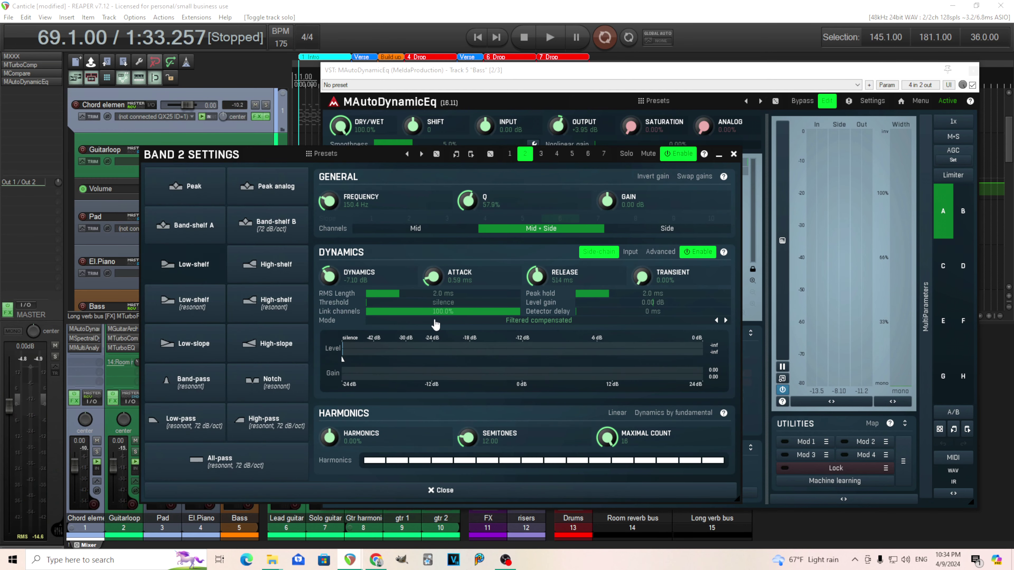
# - Solo Bass and show band 2's Squared band-pass from 20.00 Hz to 850.2 Hz
pyautogui.moveTo(209, 158); pyautogui.dragTo(404, 144)
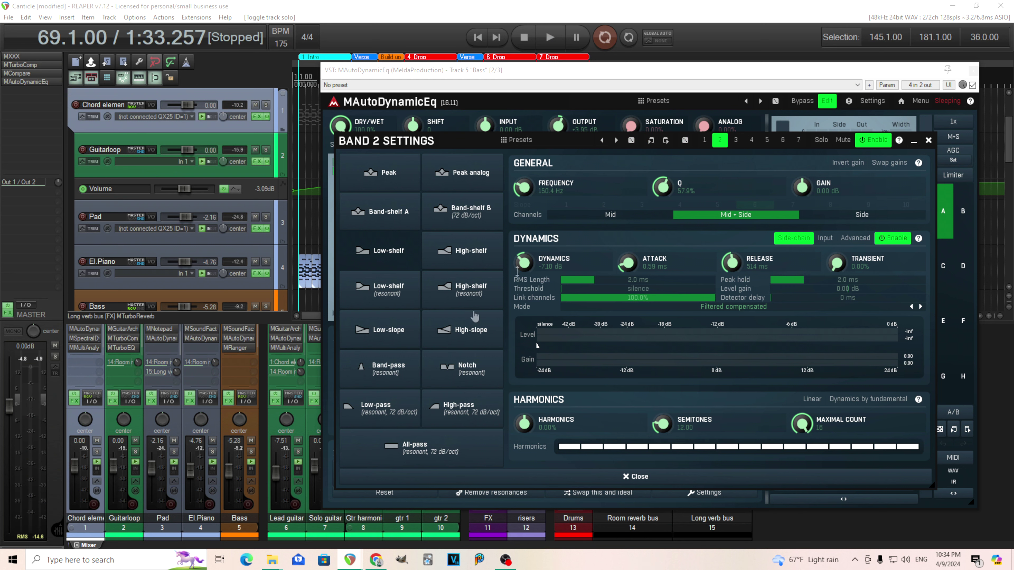
pyautogui.click(251, 451)
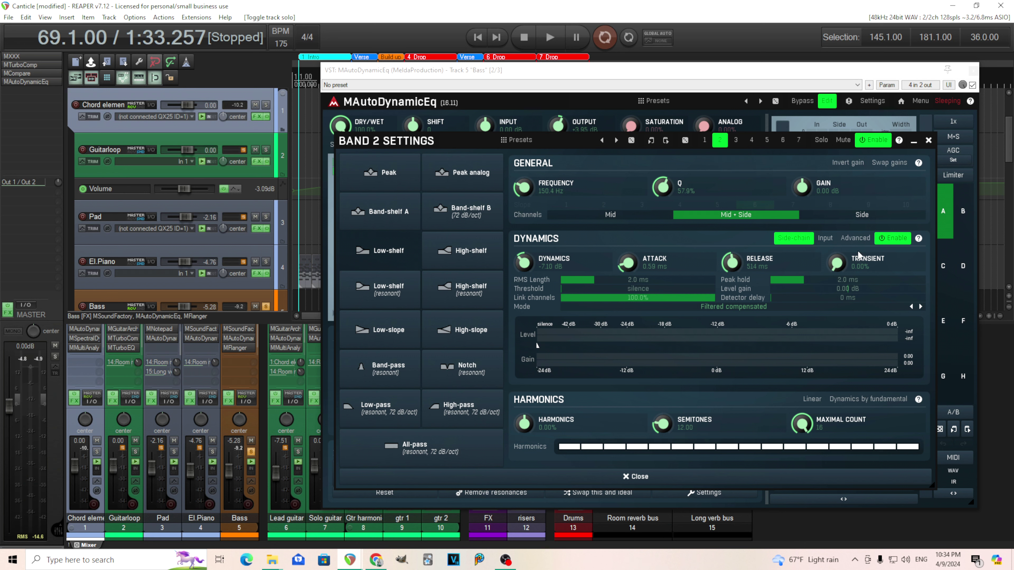
pyautogui.click(857, 240)
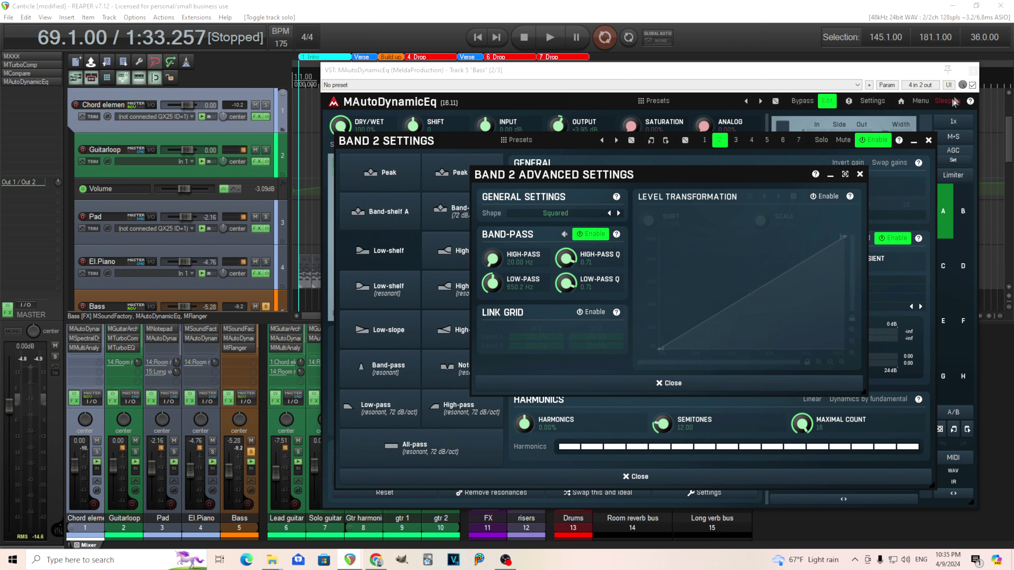
# - Toggle the Drums solo, then play the Bass EQ's band 2 band-pass range on its own
pyautogui.moveTo(871, 72); pyautogui.dragTo(635, 46)
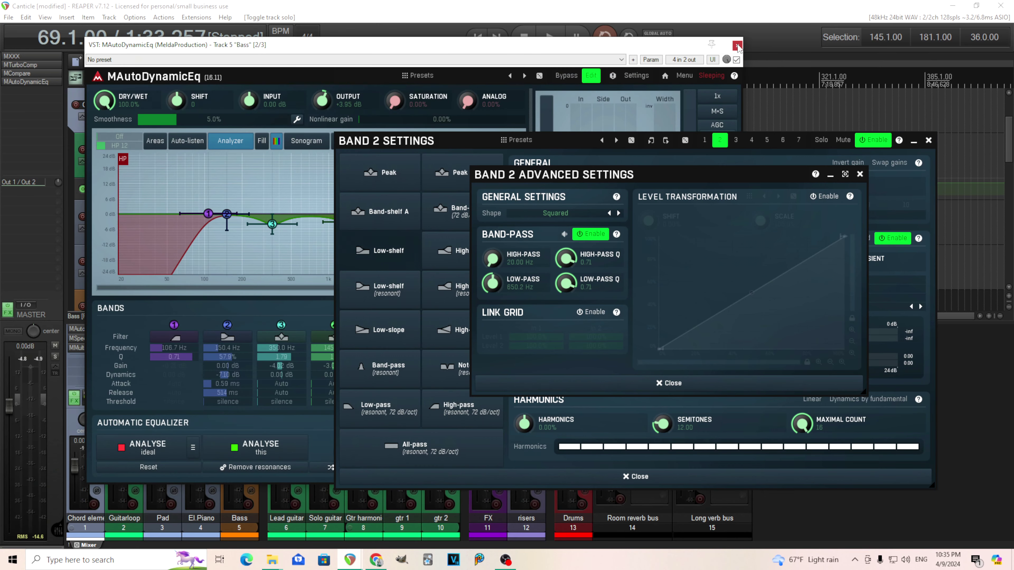
pyautogui.click(737, 47)
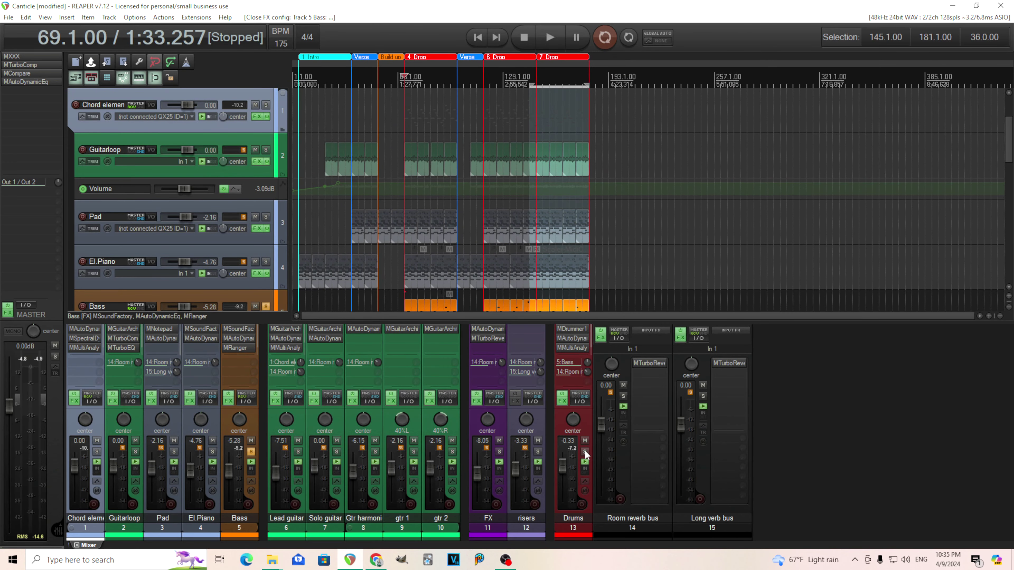
pyautogui.click(585, 452)
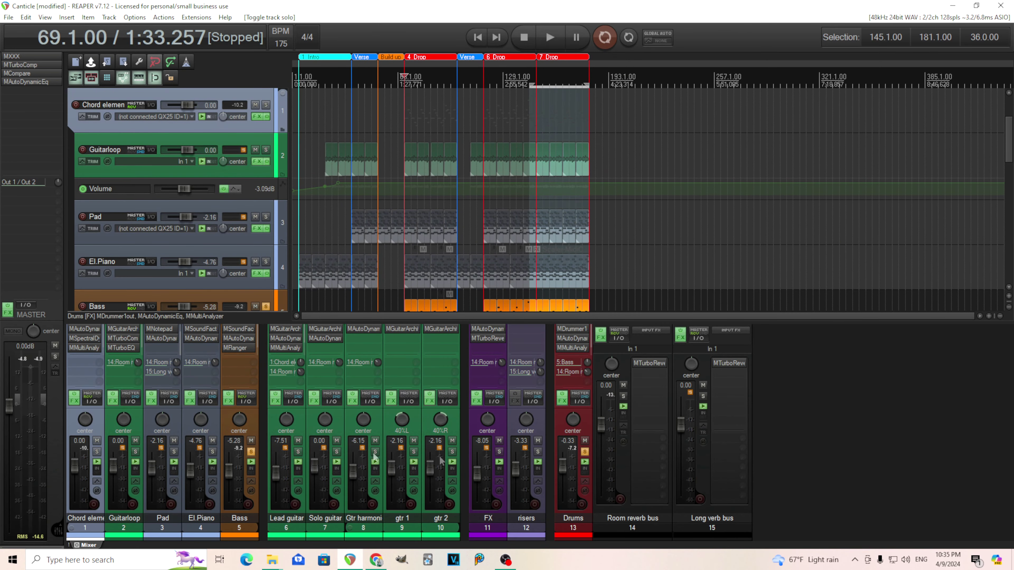
pyautogui.click(238, 339)
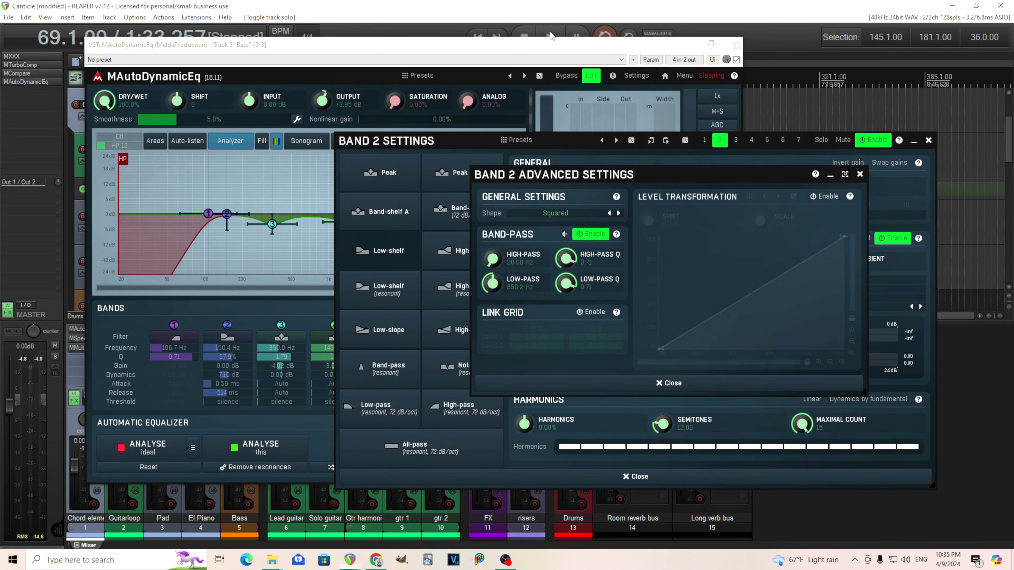
pyautogui.click(550, 36)
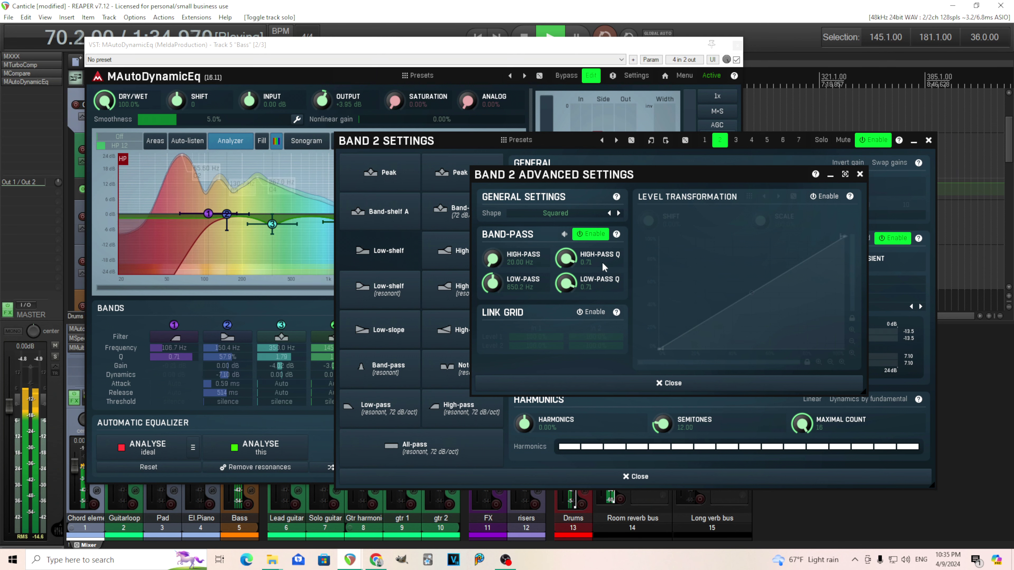
pyautogui.click(564, 234)
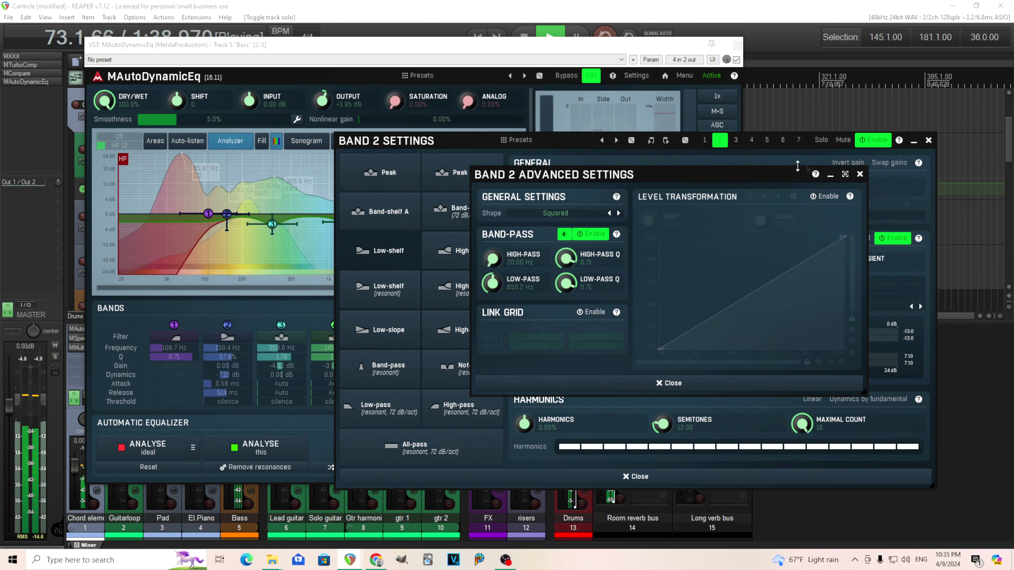
# - Leave only band 2's Advanced Settings open on the Bass EQ and stop playback
pyautogui.click(928, 140)
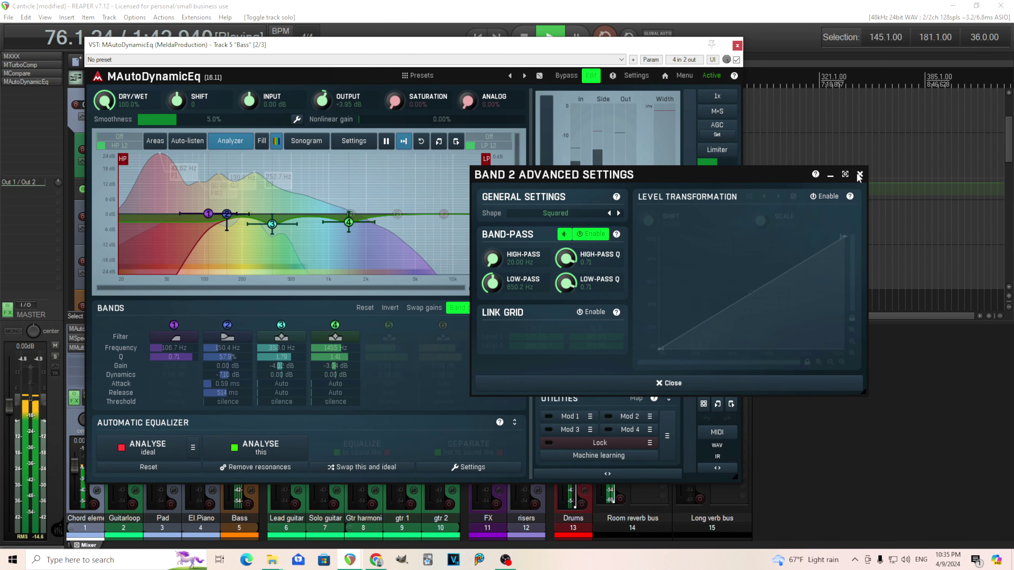
pyautogui.press('Escape')
pyautogui.click(736, 46)
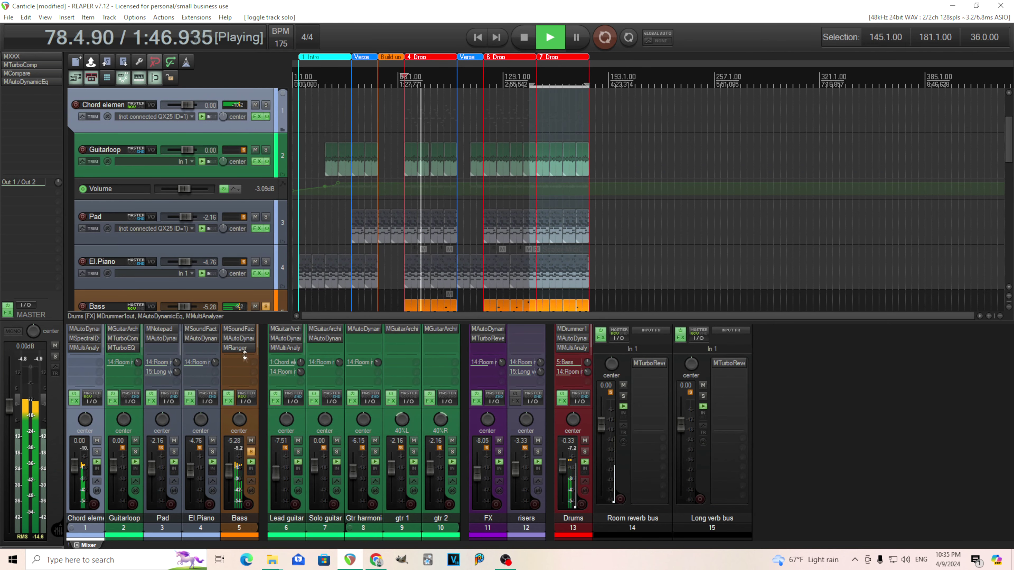
pyautogui.click(239, 342)
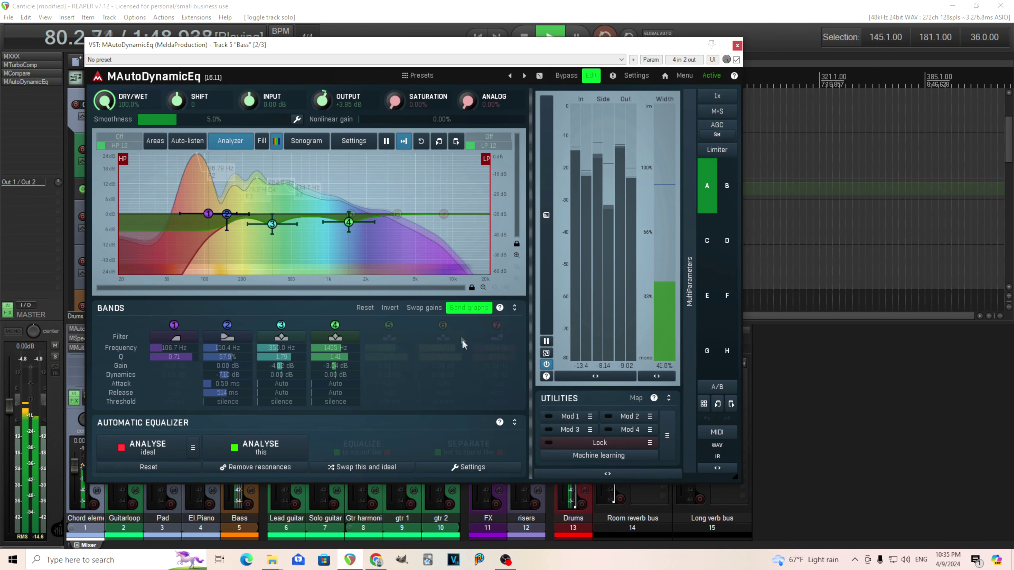
pyautogui.doubleClick(226, 213)
pyautogui.click(861, 242)
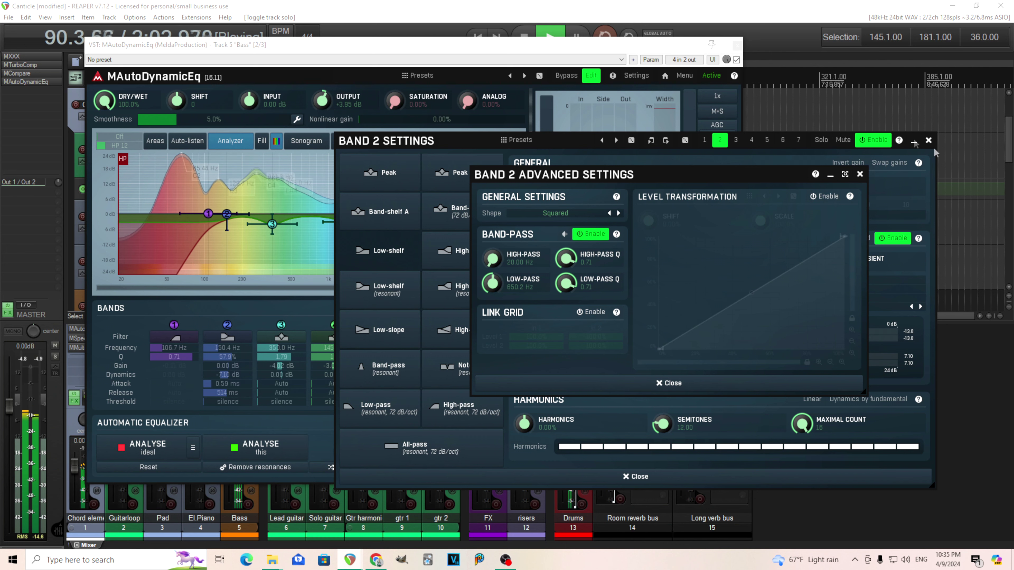
pyautogui.click(928, 140)
pyautogui.click(928, 140)
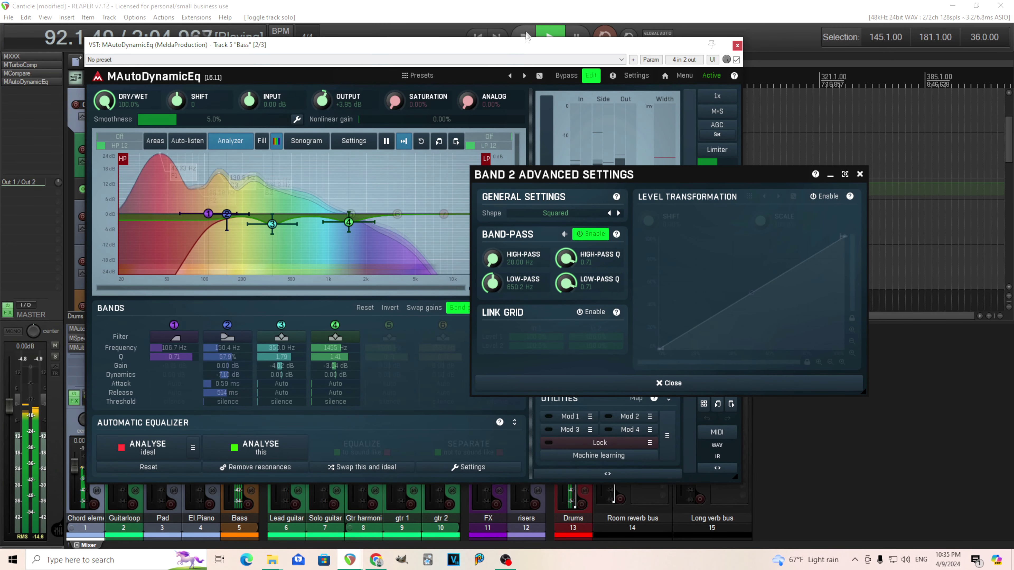
pyautogui.press('space')
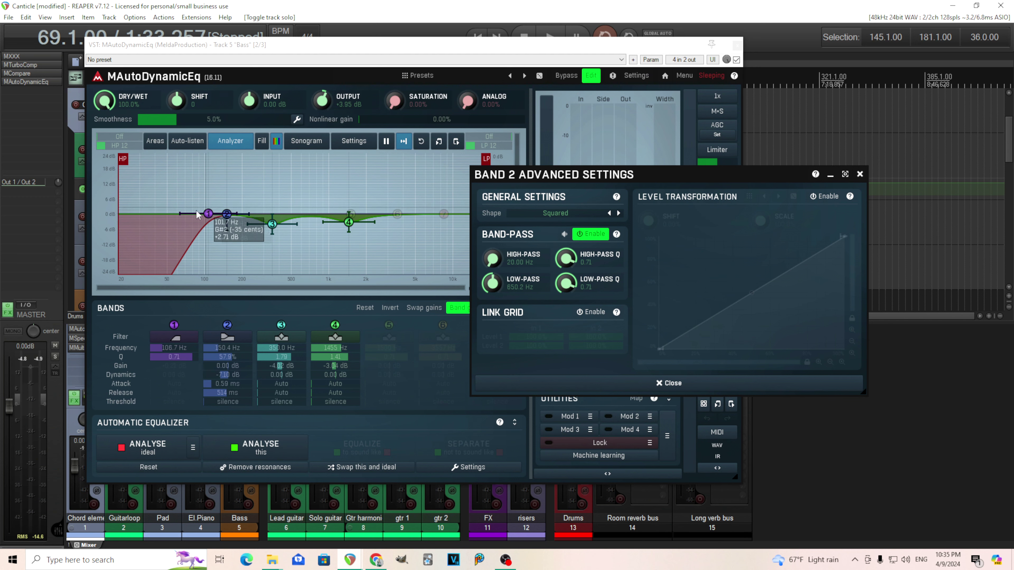
# - Inspect band 2's 514 ms release value without changing it, then close its settings panels
pyautogui.click(690, 388)
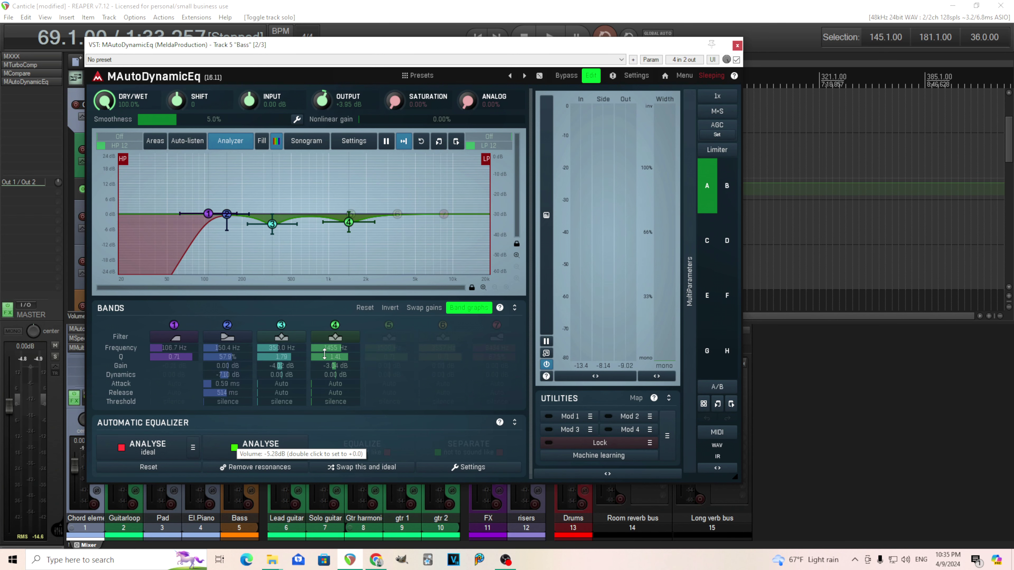
pyautogui.click(227, 338)
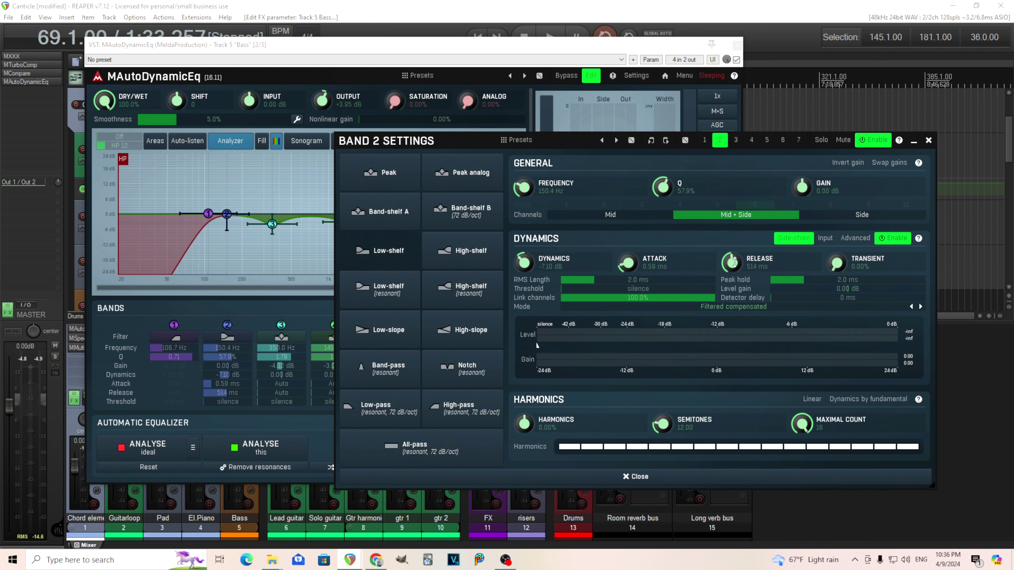
pyautogui.doubleClick(734, 261)
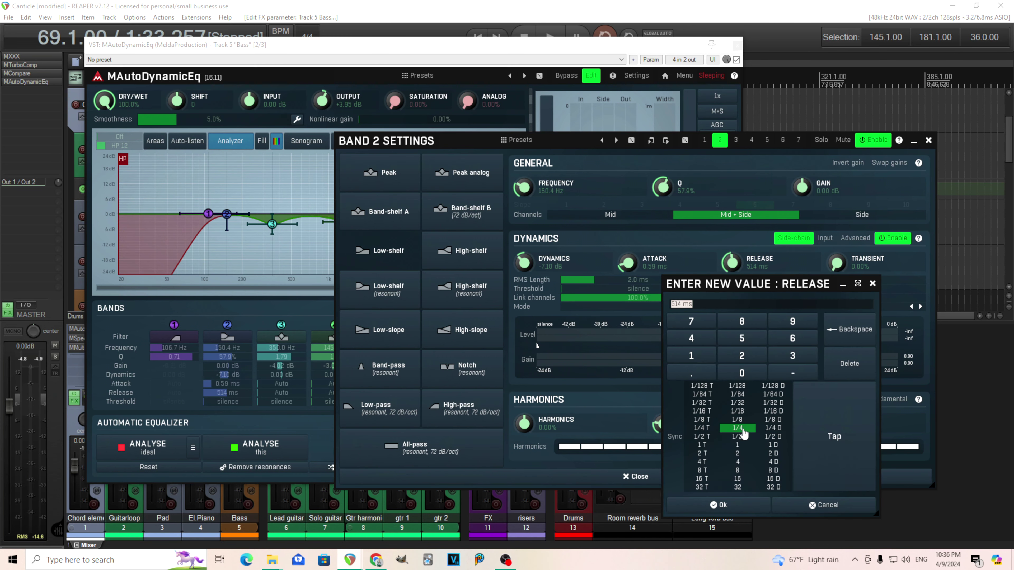
pyautogui.click(799, 505)
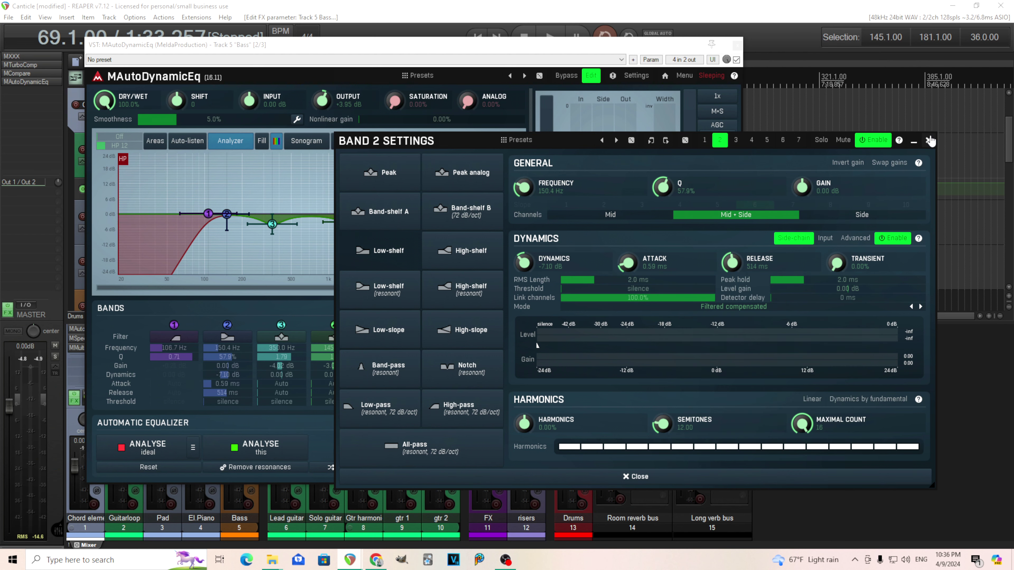
pyautogui.click(928, 140)
# - Close the Bass MAutoDynamicEq window and unsolo the Bass track so the full Canticle mix plays
pyautogui.click(737, 45)
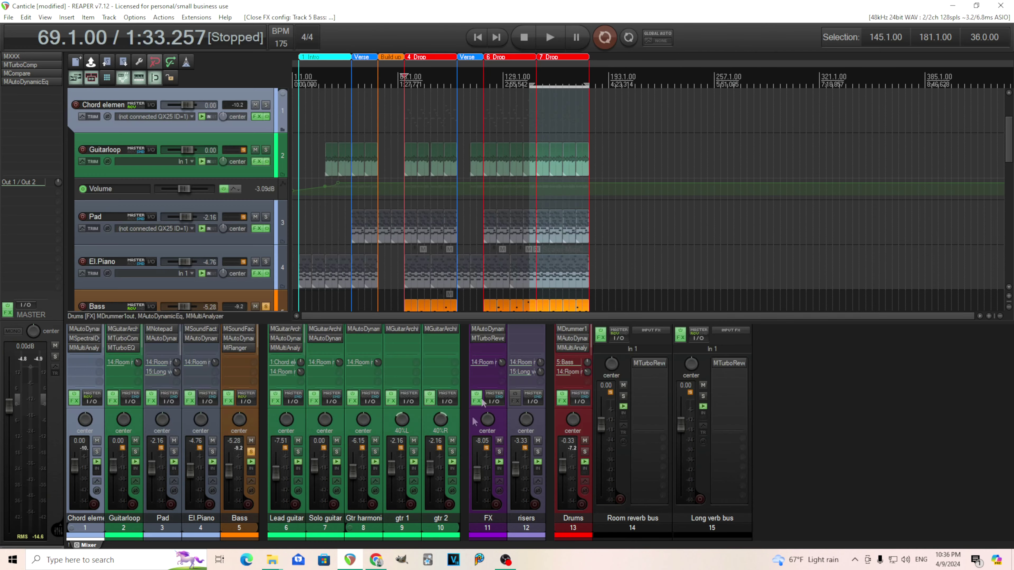
pyautogui.click(251, 452)
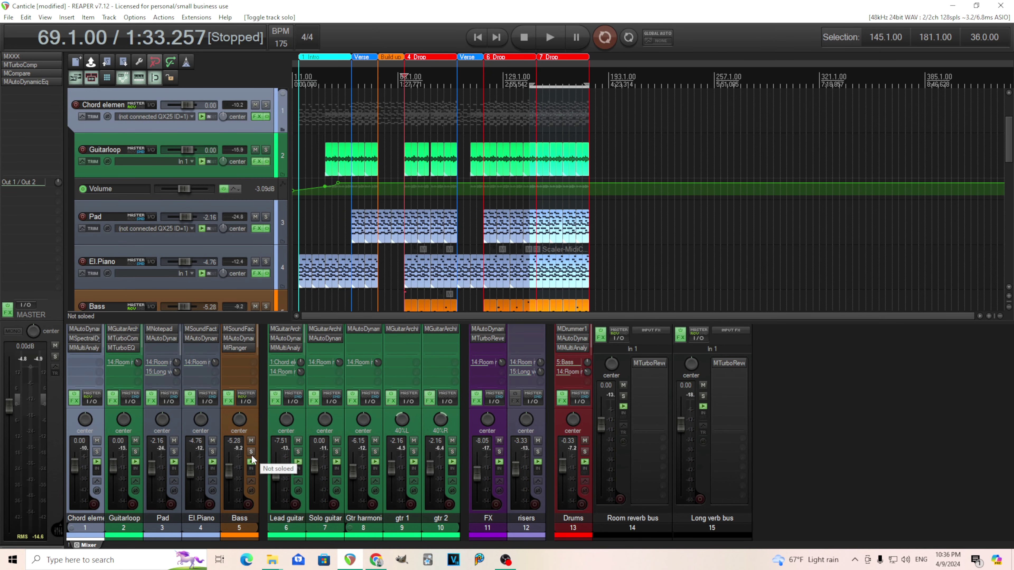